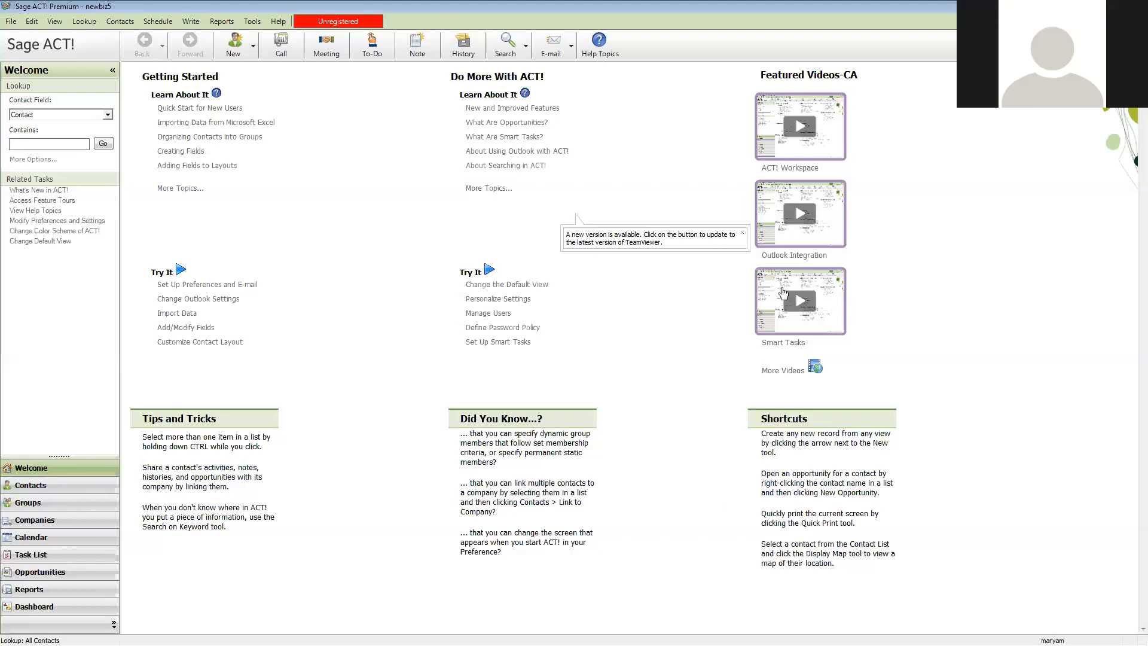
Open the Burlington group and list the contacts within it
click(33, 502)
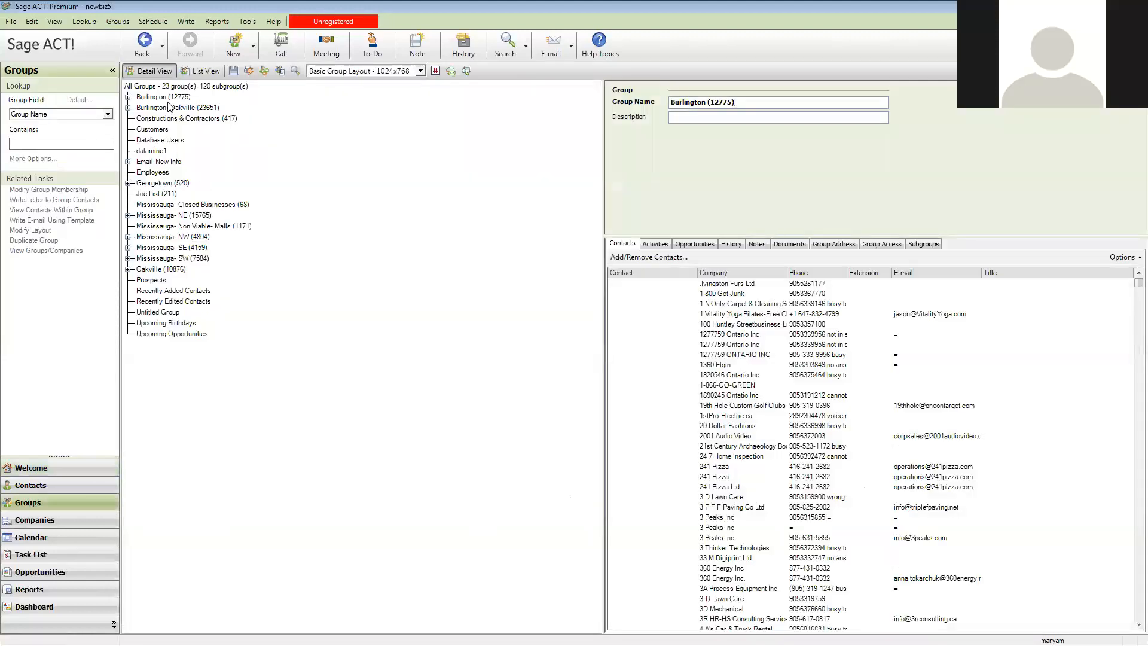
double_click(161, 97)
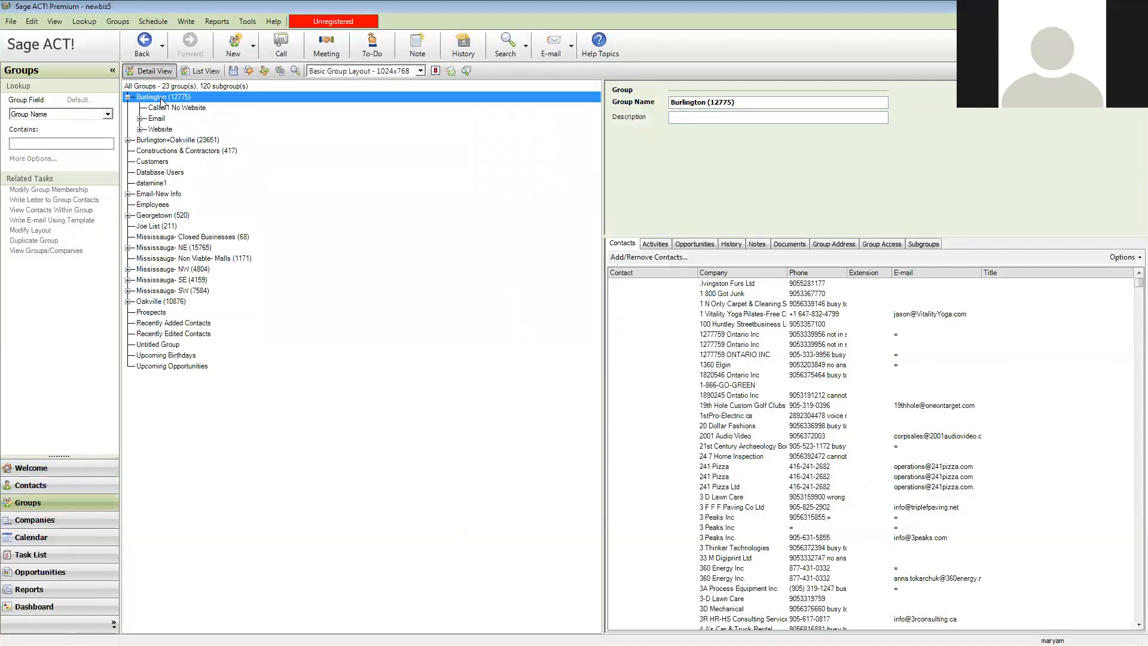
click(35, 215)
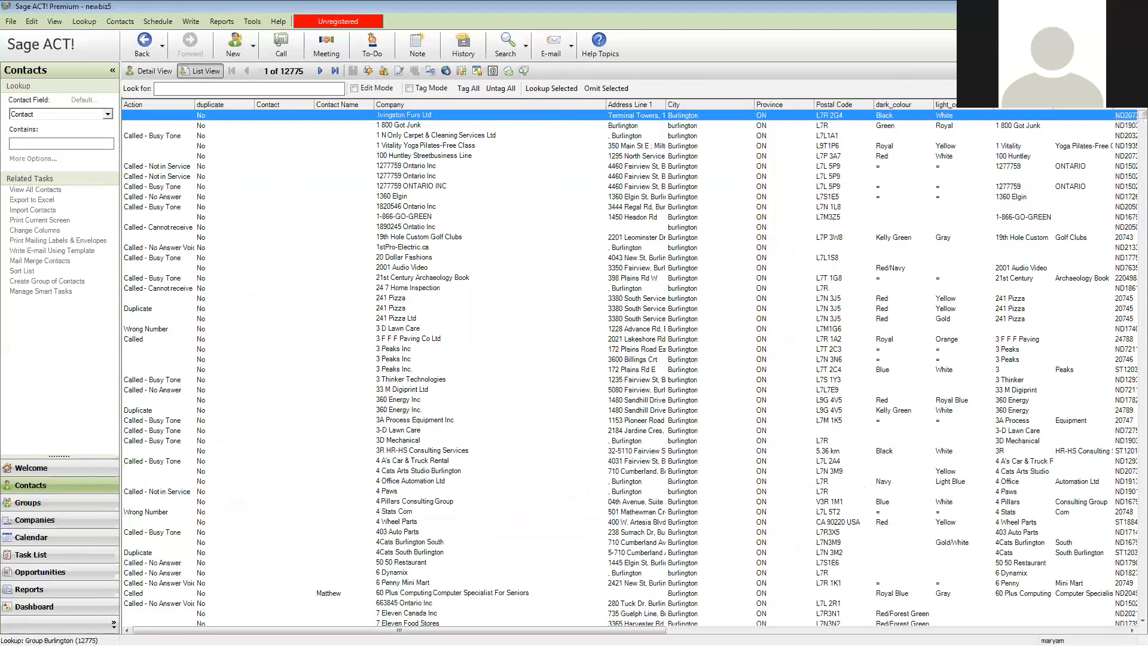
click(1100, 101)
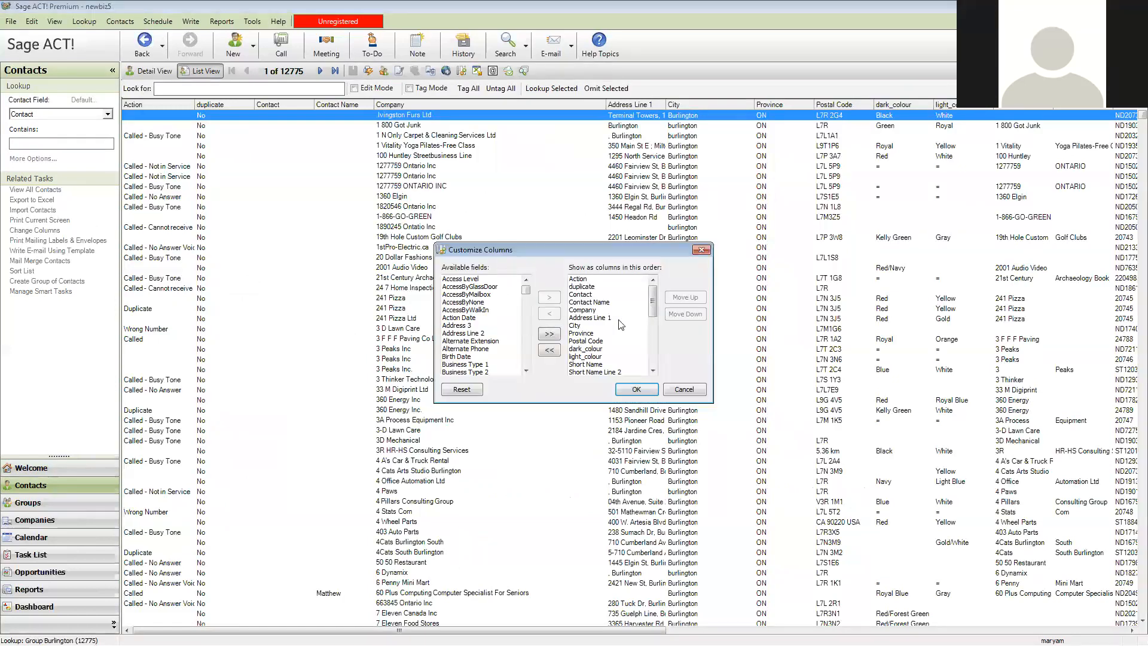
drag(651, 298, 642, 275)
click(640, 278)
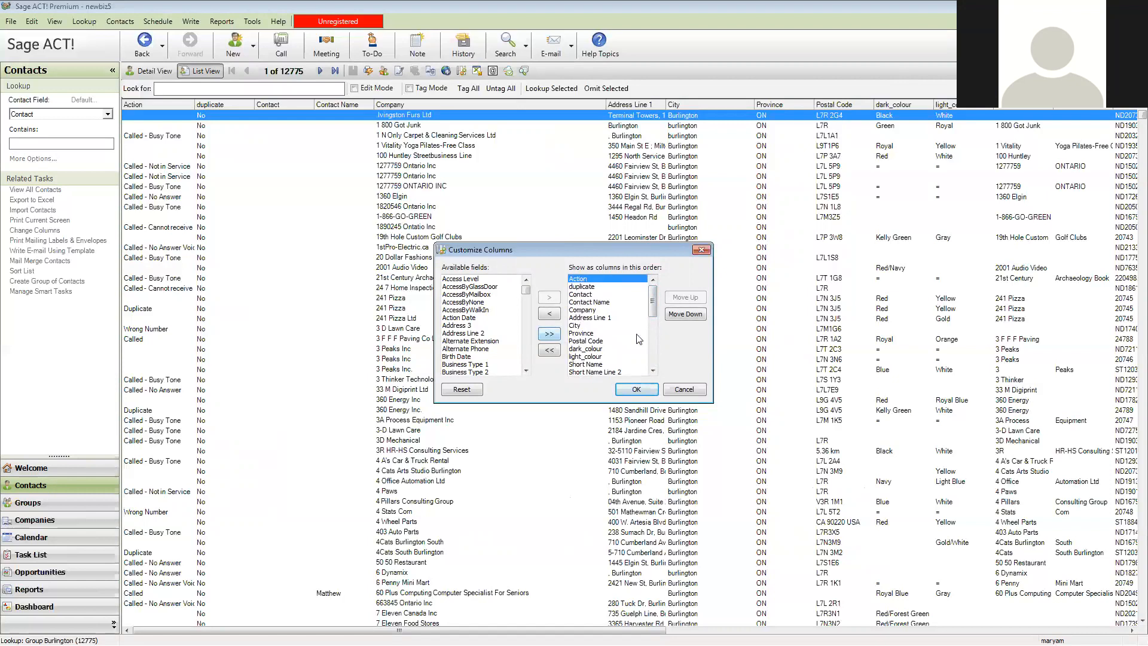
click(674, 393)
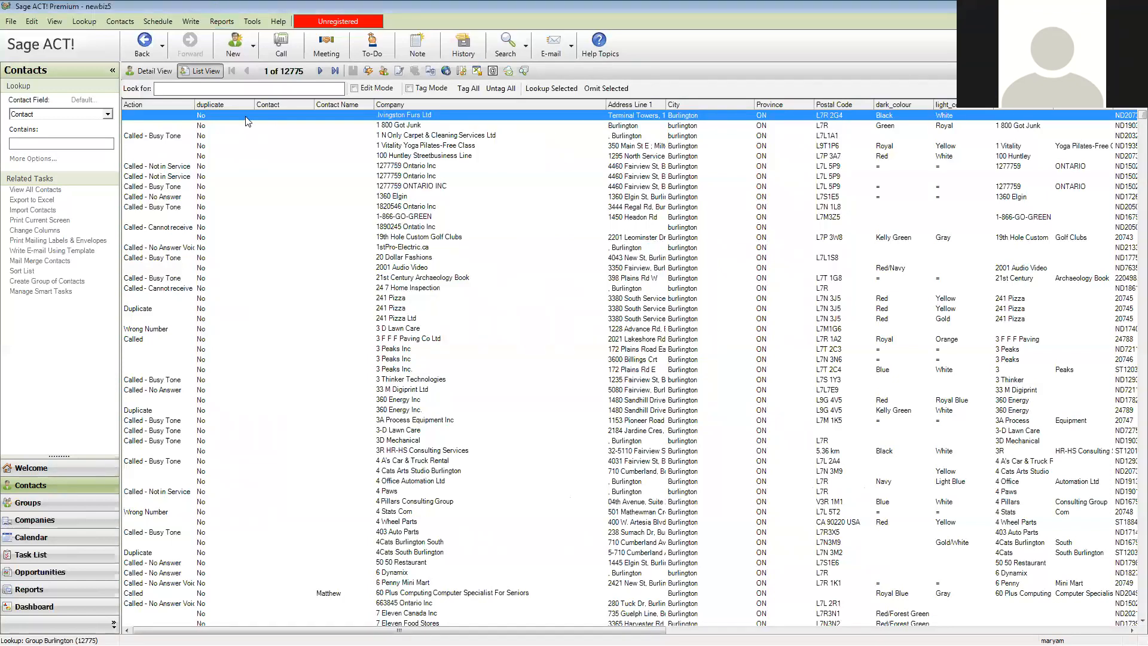
Check the Action field in the first contact's detailed record, then return to the contact list
click(166, 73)
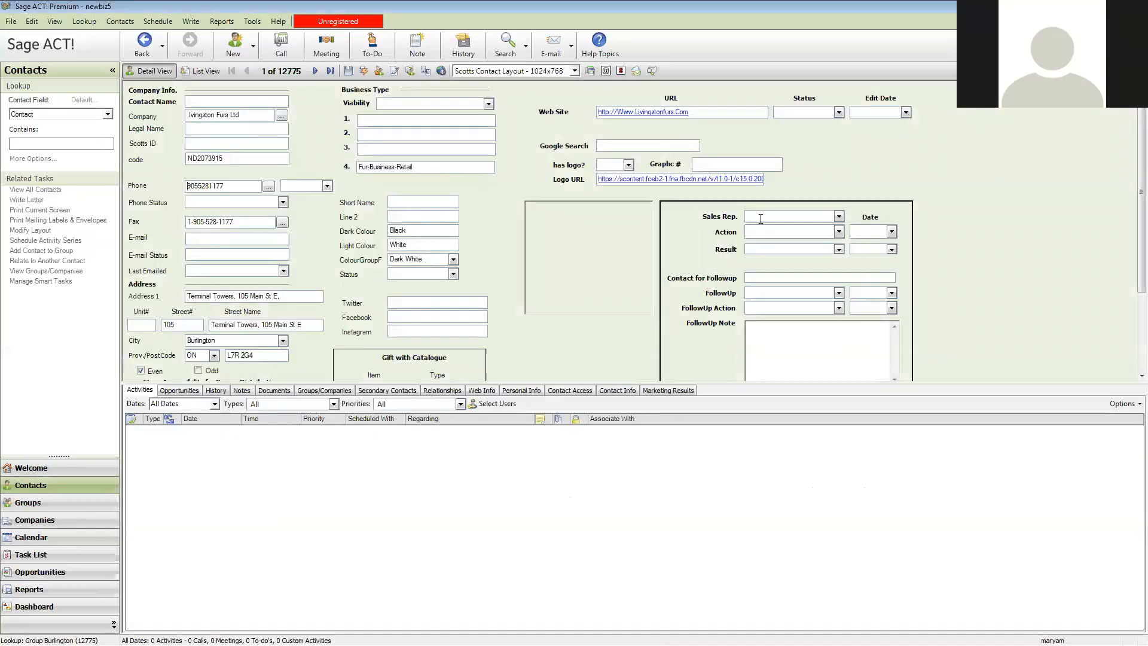
click(756, 232)
click(202, 71)
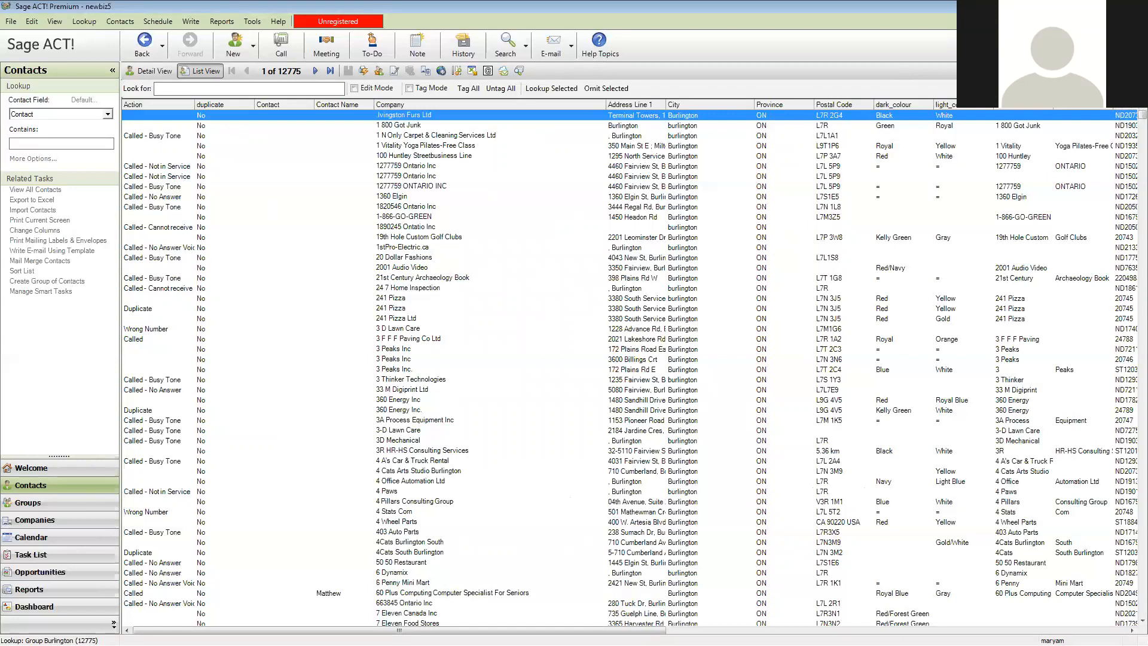
Customize the contact list columns by moving Edit Date up to the start of the column order
click(586, 347)
drag(654, 305, 656, 349)
click(583, 365)
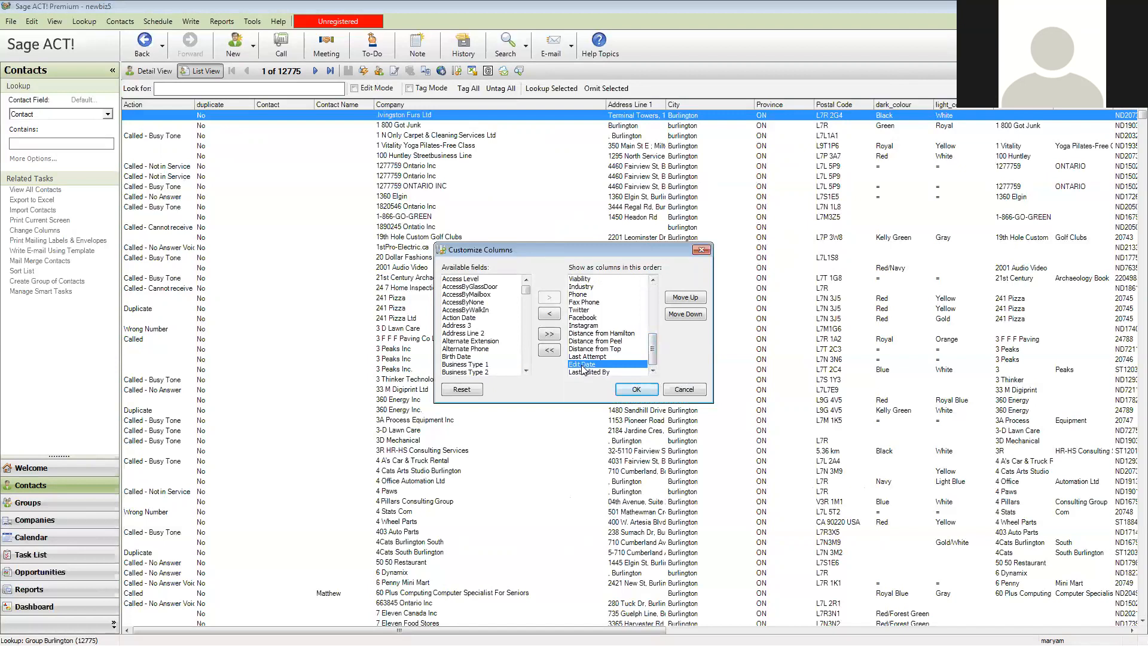
click(685, 298)
click(686, 298)
click(686, 298)
click(685, 298)
click(686, 298)
click(685, 297)
click(686, 298)
click(686, 298)
click(686, 298)
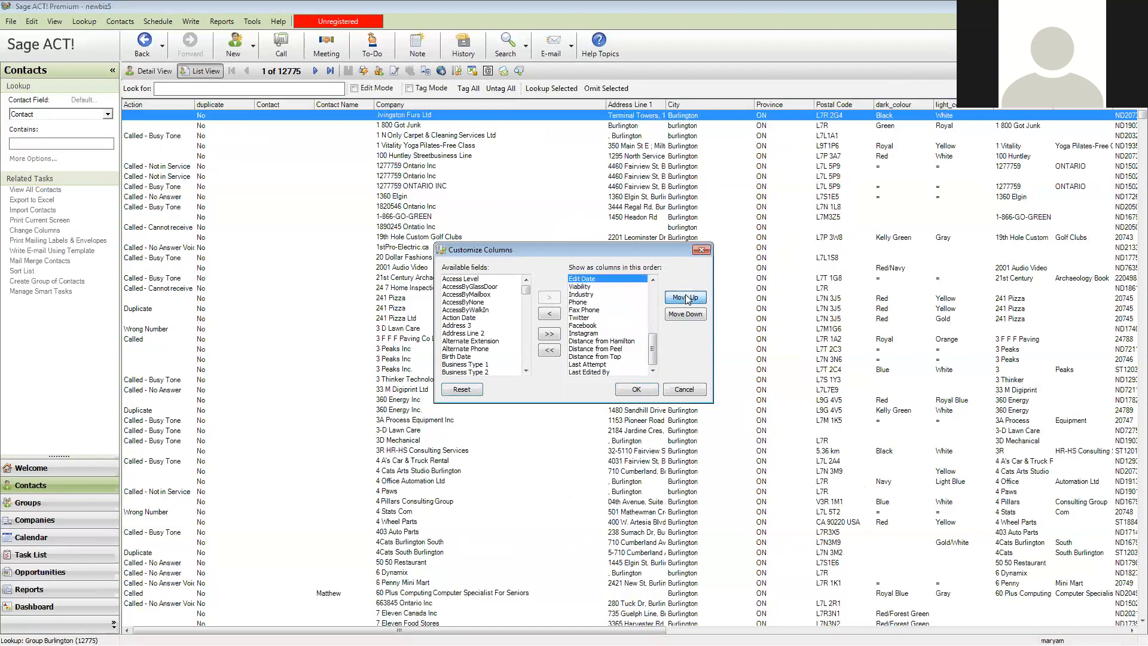
click(685, 298)
click(685, 298)
click(686, 298)
click(686, 297)
click(685, 298)
click(686, 297)
click(686, 298)
click(685, 298)
click(686, 297)
click(685, 297)
click(686, 298)
click(686, 297)
click(686, 297)
click(686, 298)
click(685, 298)
click(686, 297)
Move Last Edited By to the first position, ahead of Edit Date, and apply the column order
drag(653, 310, 658, 366)
click(594, 371)
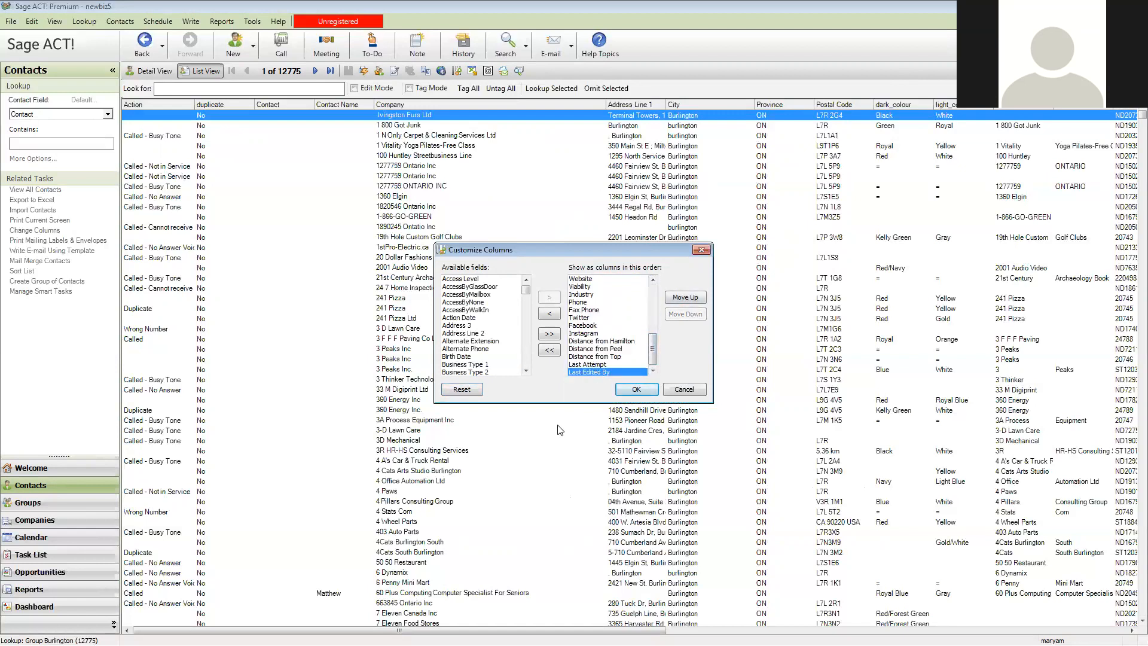
click(686, 298)
click(686, 297)
click(686, 297)
click(686, 298)
click(685, 297)
click(685, 298)
click(685, 297)
click(685, 298)
click(685, 298)
click(685, 298)
click(685, 298)
click(685, 298)
click(685, 298)
click(685, 297)
click(685, 298)
click(686, 297)
click(685, 298)
click(686, 298)
click(685, 298)
click(685, 298)
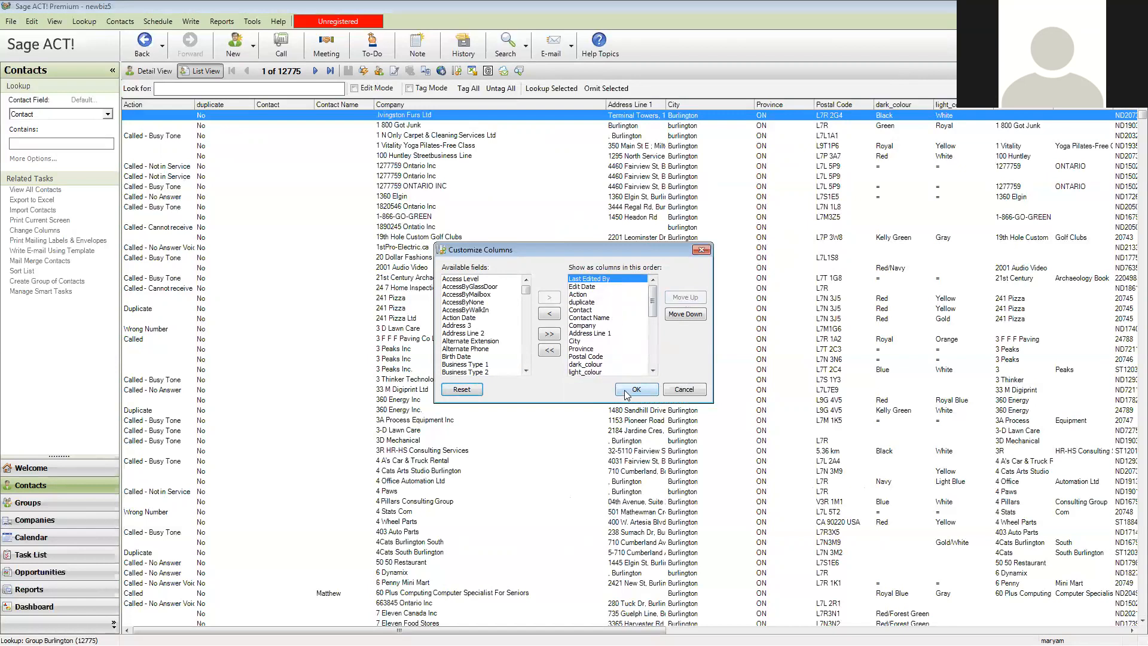
click(637, 389)
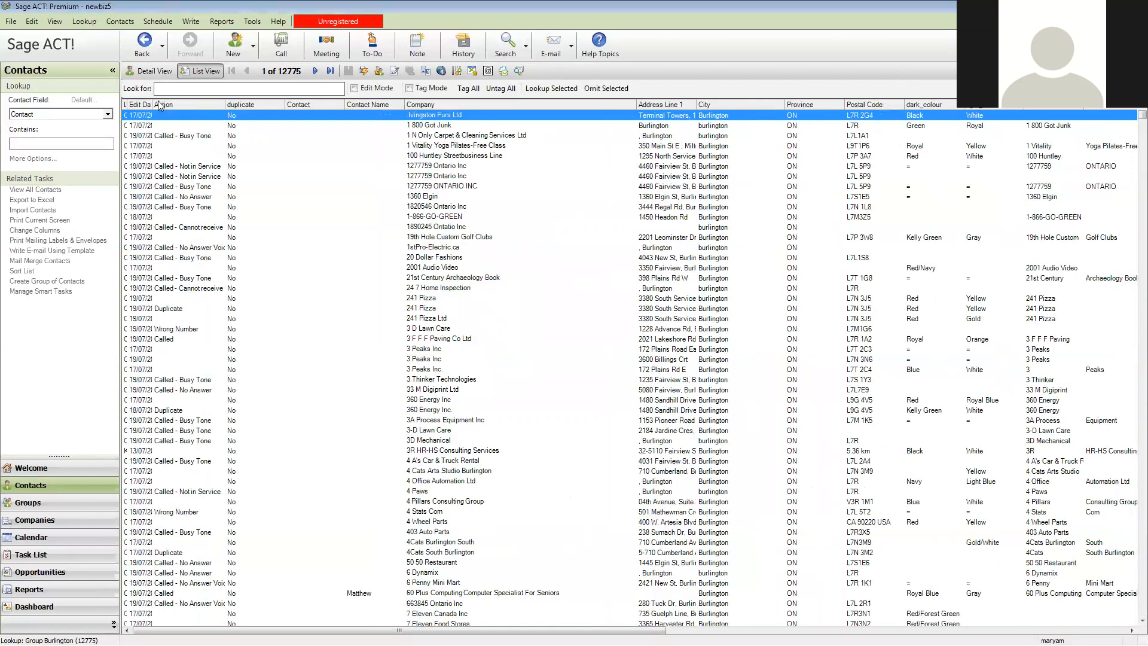
Widen the Last Edited By and Edit Date columns and sort the contacts by Edit Date, newest first
drag(152, 102, 184, 111)
drag(152, 104, 220, 104)
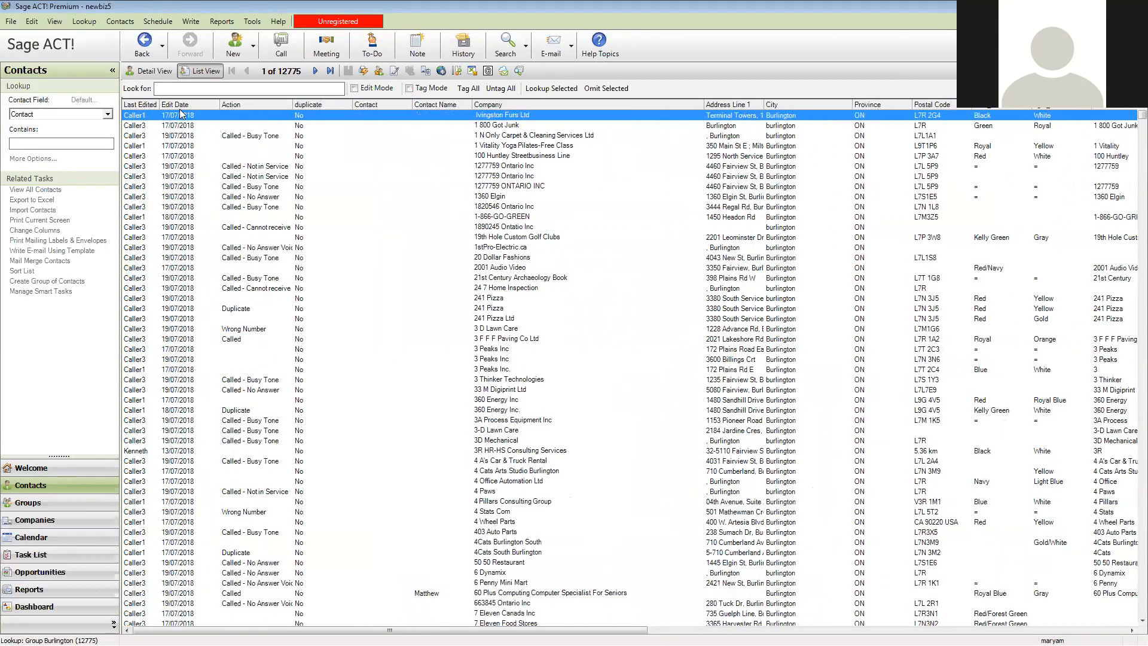
click(190, 106)
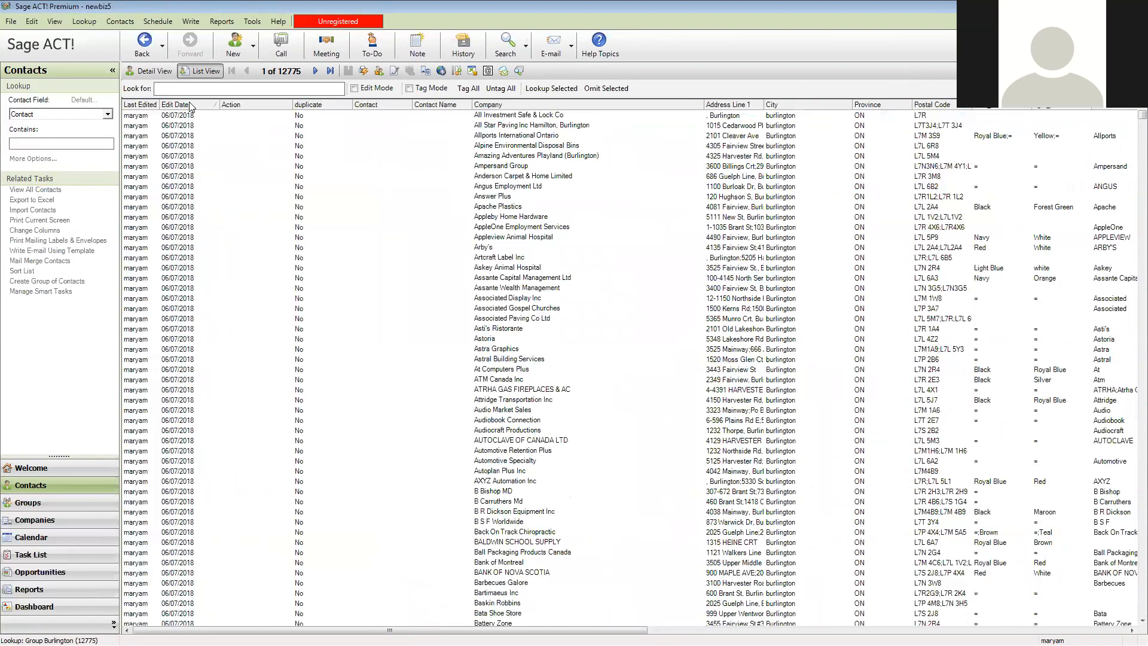
click(189, 102)
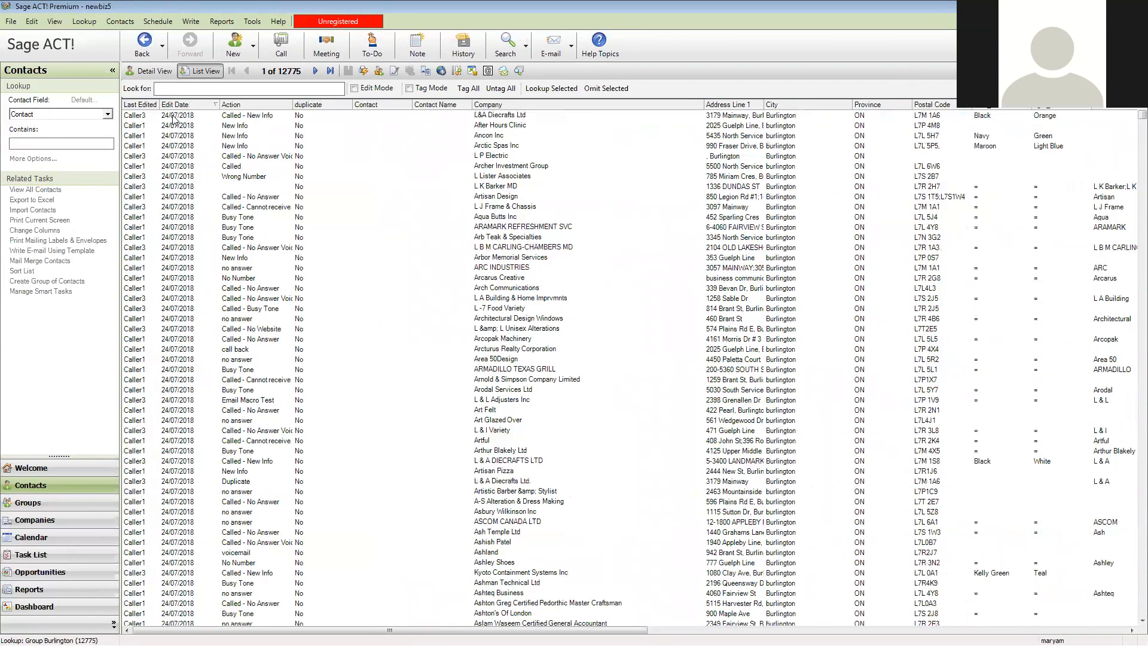
Select all contacts with the edit date 24/07/2018 and narrow the lookup to that selection
click(171, 117)
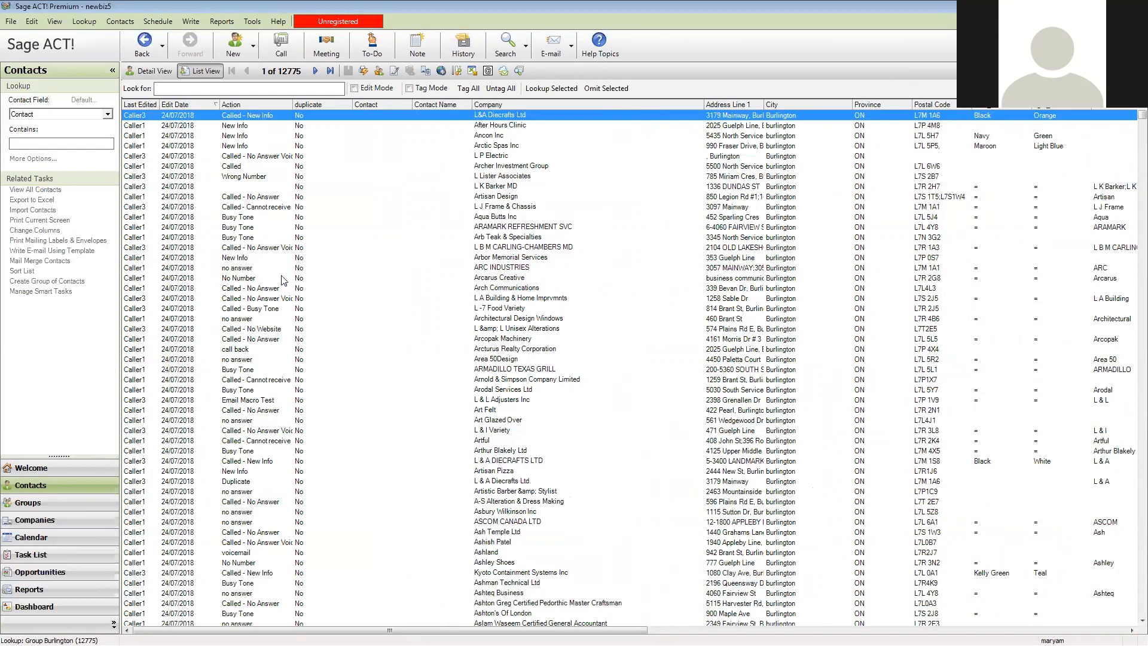
scroll(269, 290, down, 11)
scroll(212, 465, down, 10)
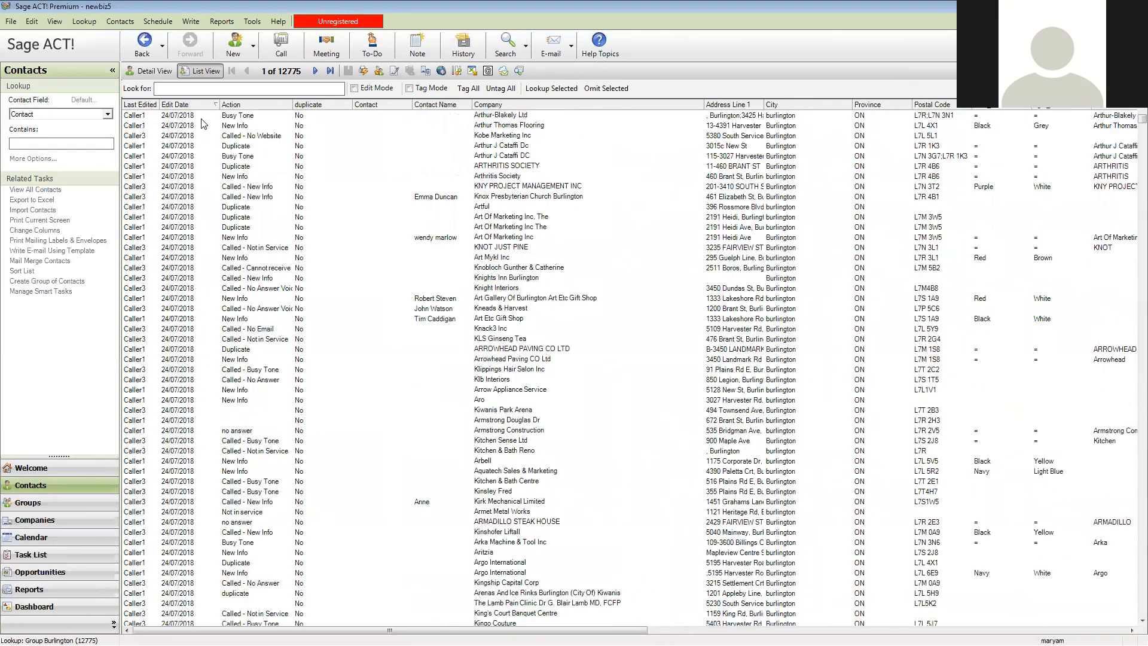
scroll(202, 124, down, 10)
scroll(202, 122, up, 16)
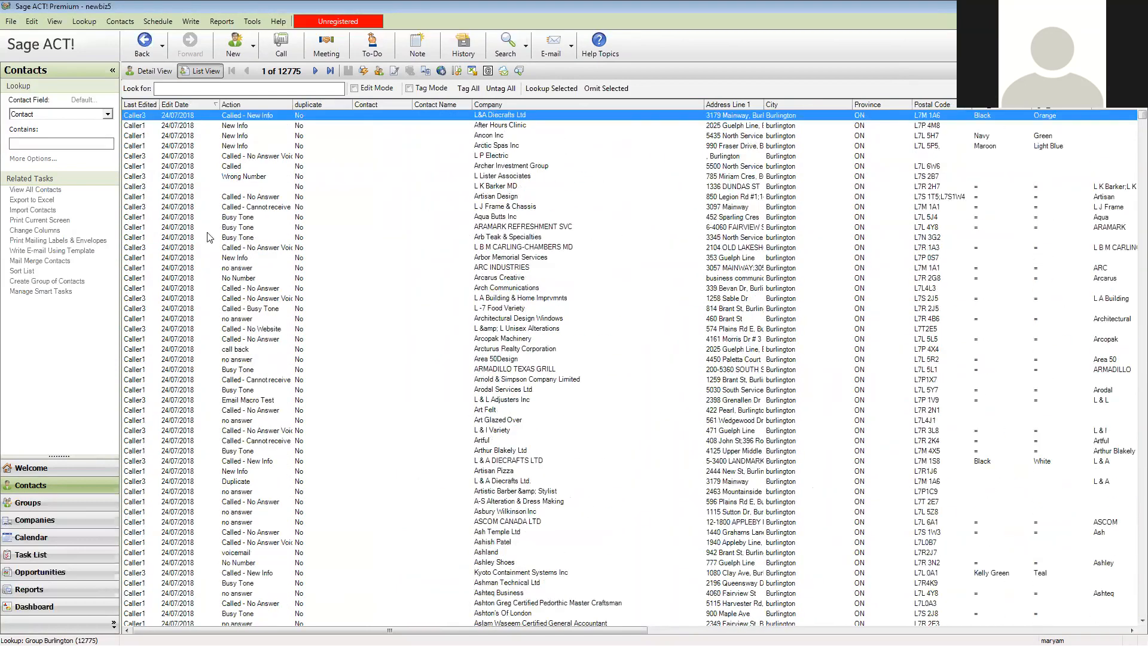
scroll(206, 357, down, 15)
scroll(201, 458, down, 20)
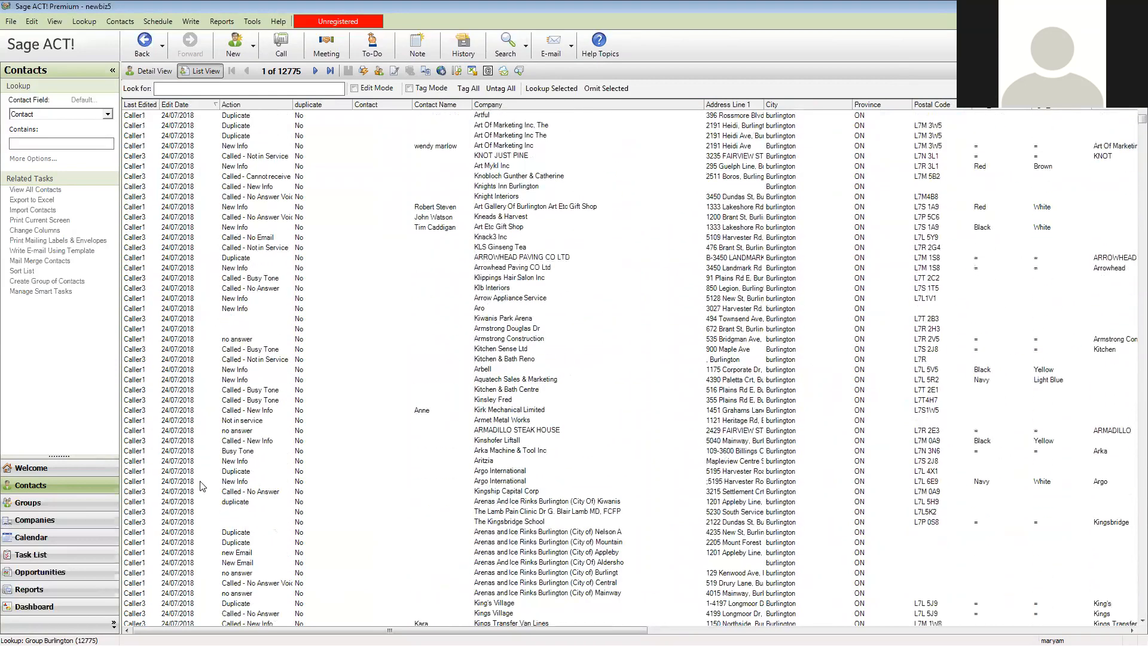
scroll(206, 512, up, 3)
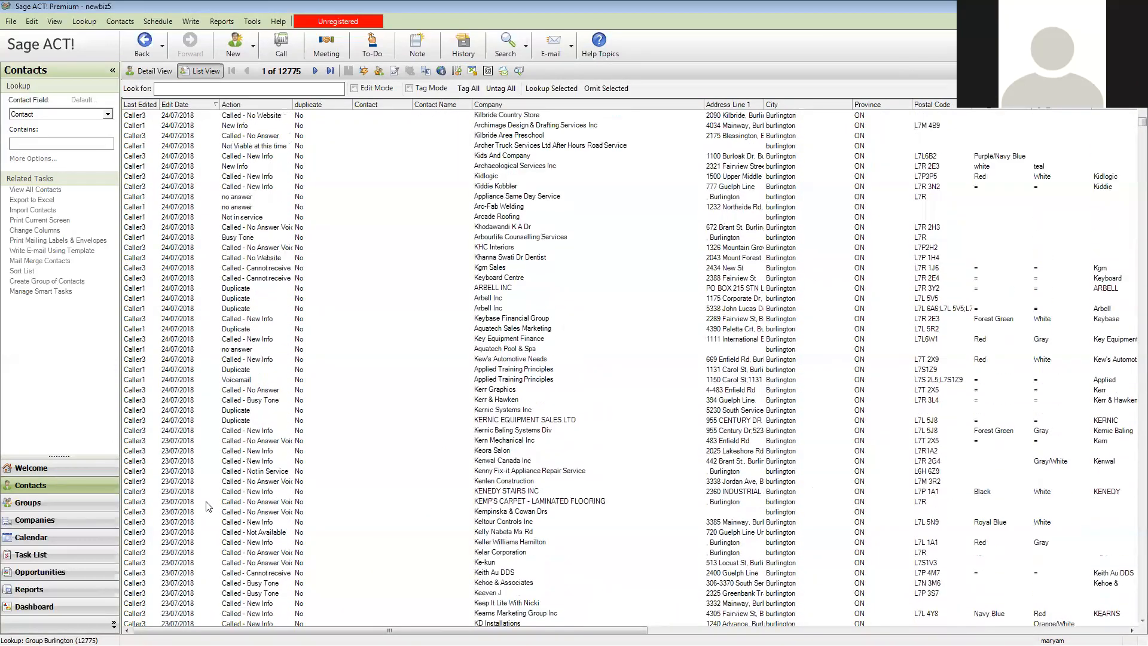
shift+click(173, 431)
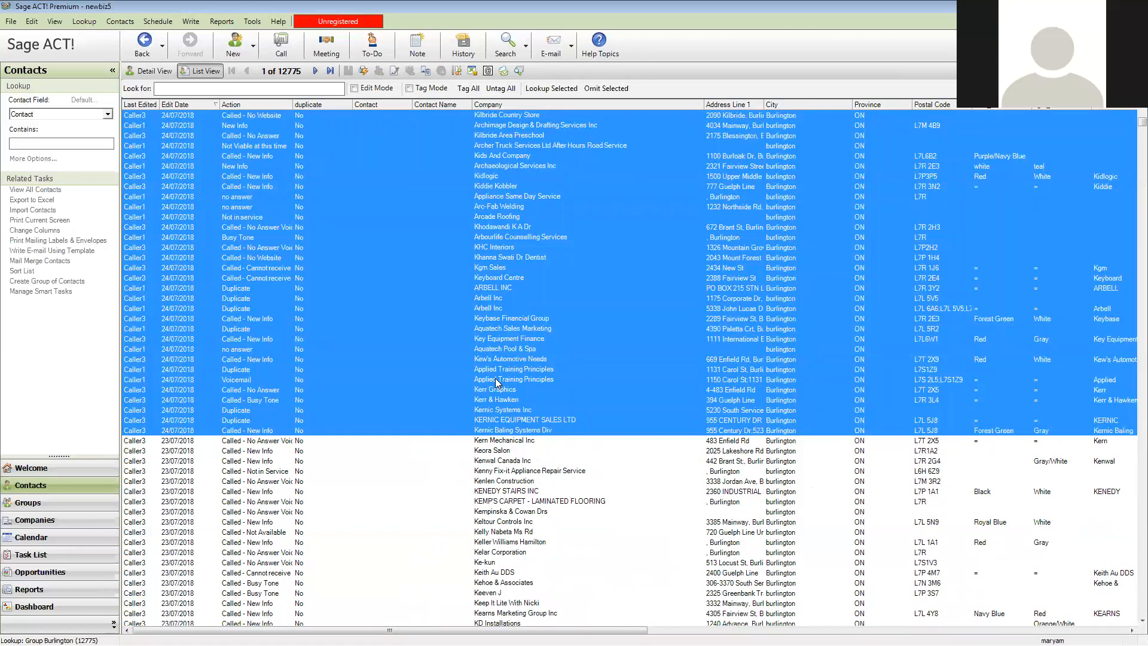
click(541, 98)
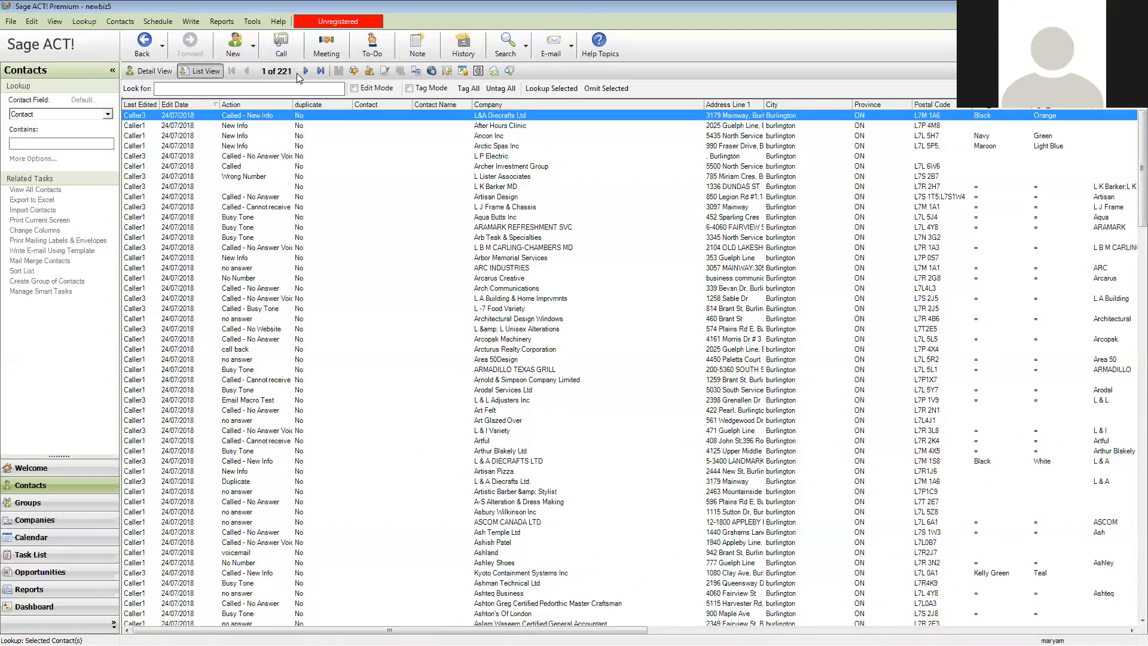
Sort the contacts by Last Edited By and narrow the lookup to all those last edited by Caller1
click(150, 104)
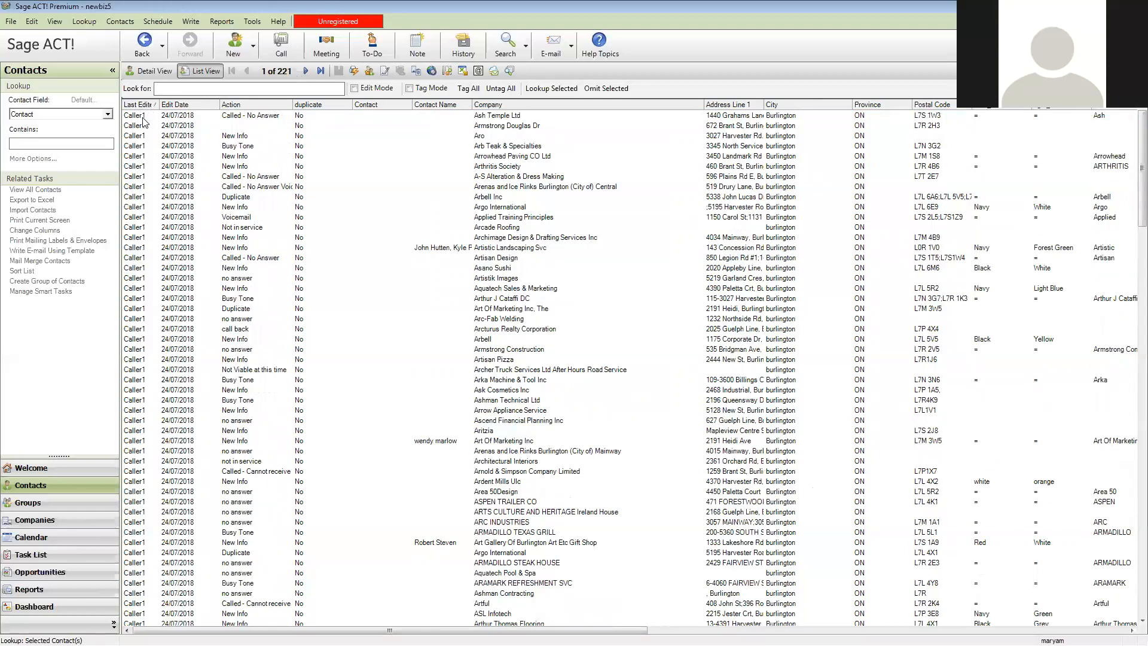
click(145, 117)
scroll(208, 422, down, 20)
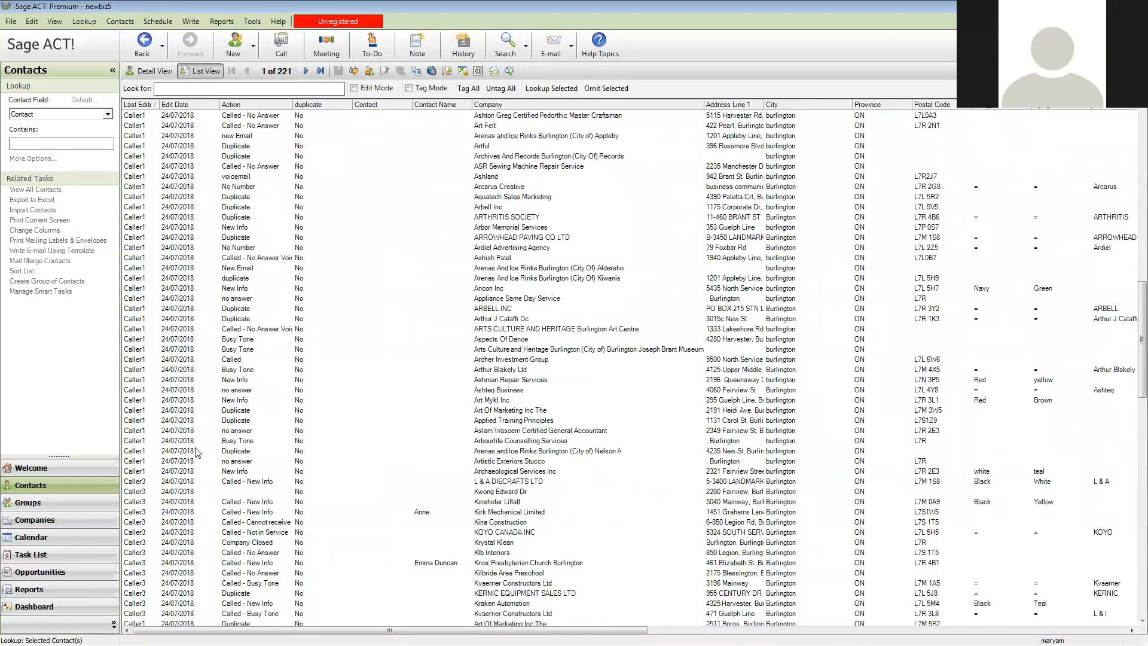
shift+click(141, 472)
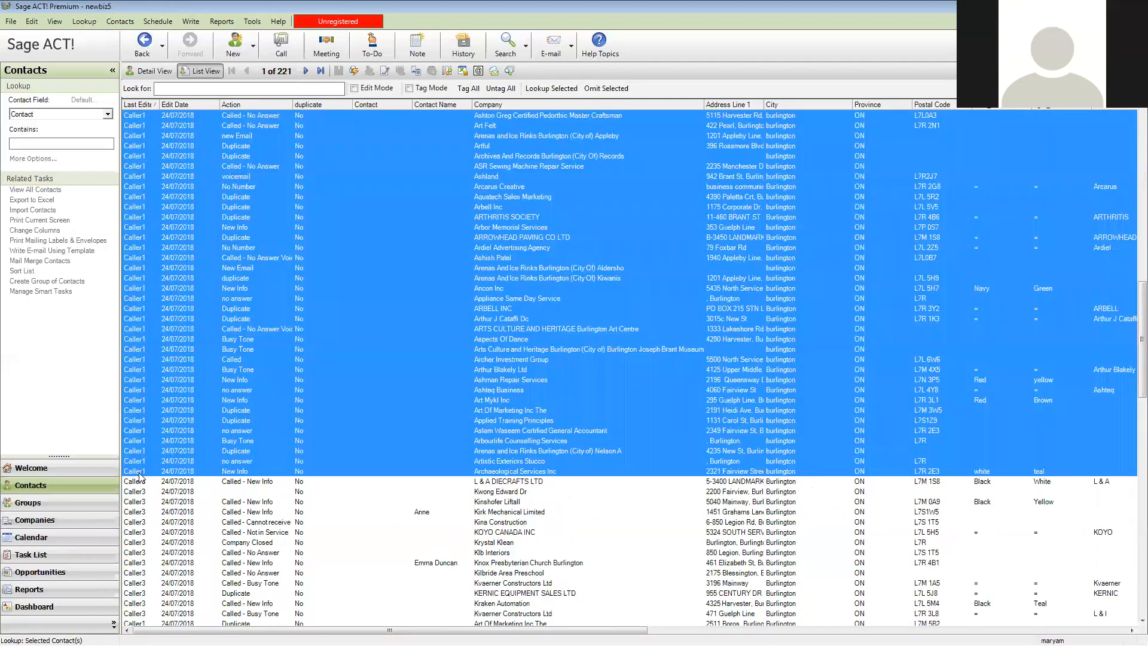
click(550, 89)
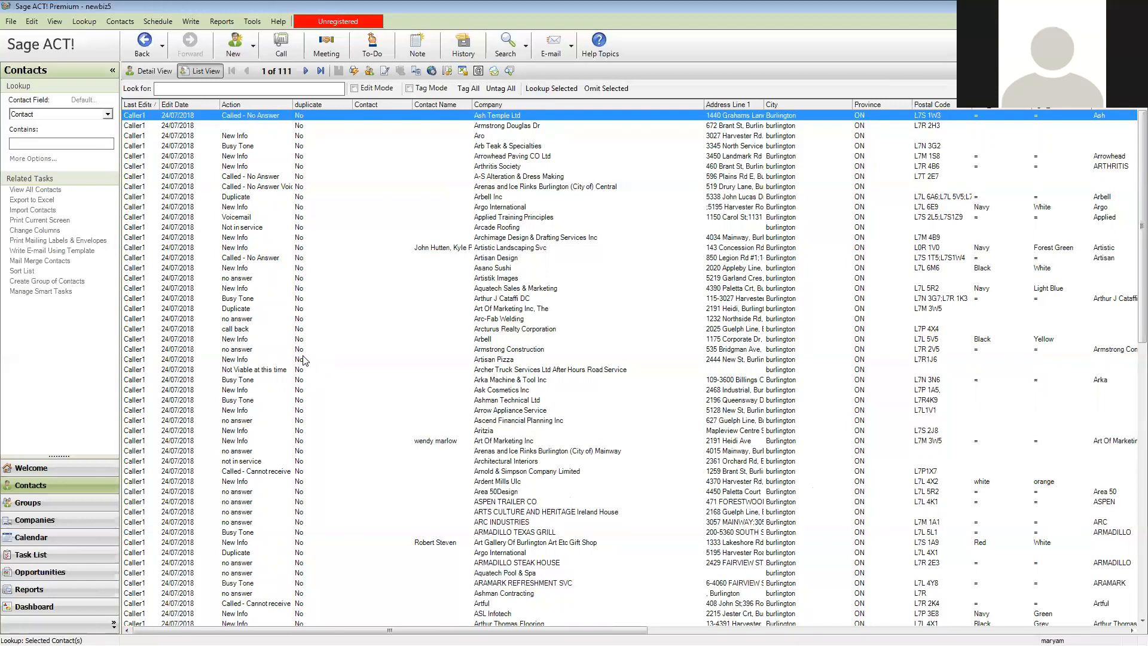
Sort the contacts by Action and narrow the lookup to those marked New Email or New Info
click(270, 104)
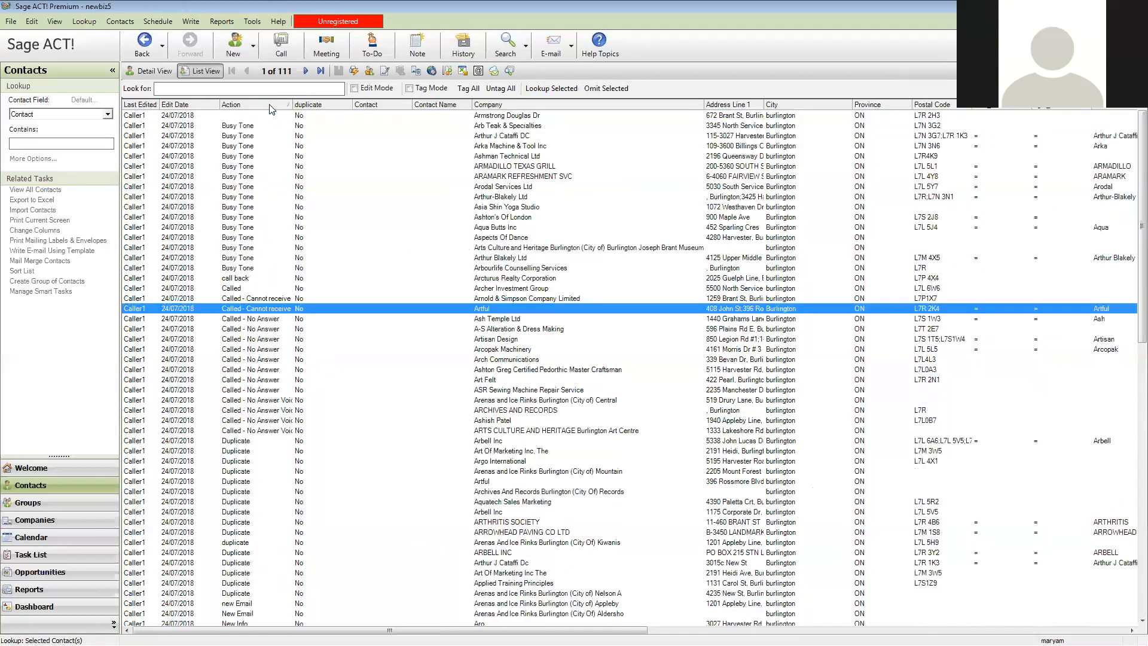
scroll(279, 206, down, 3)
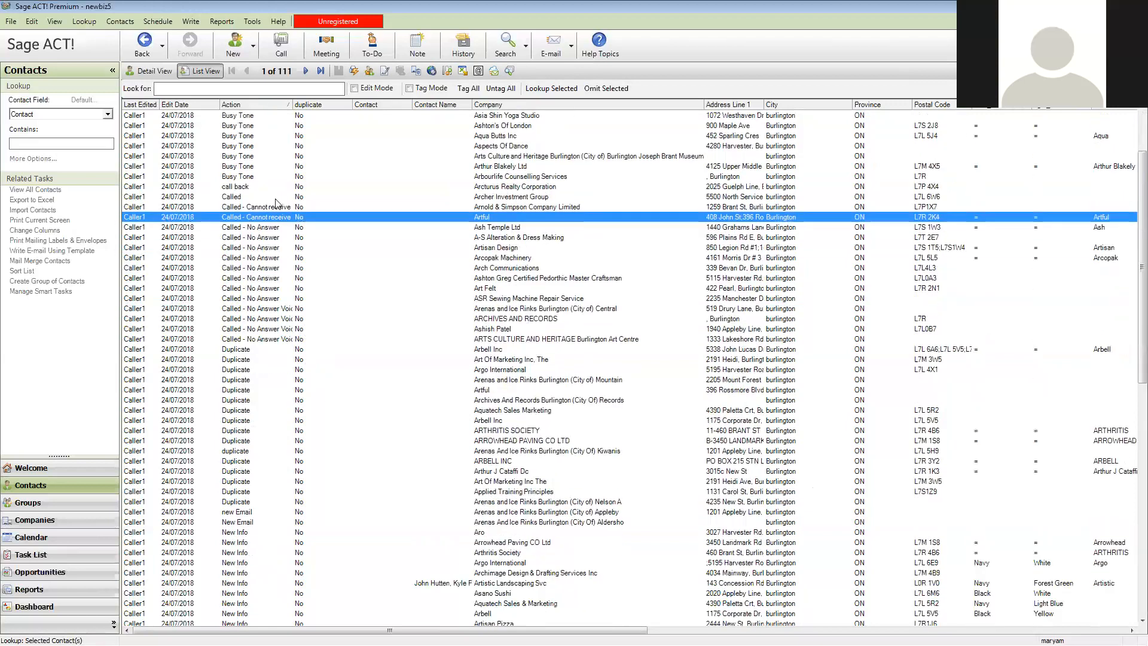
scroll(257, 171, down, 4)
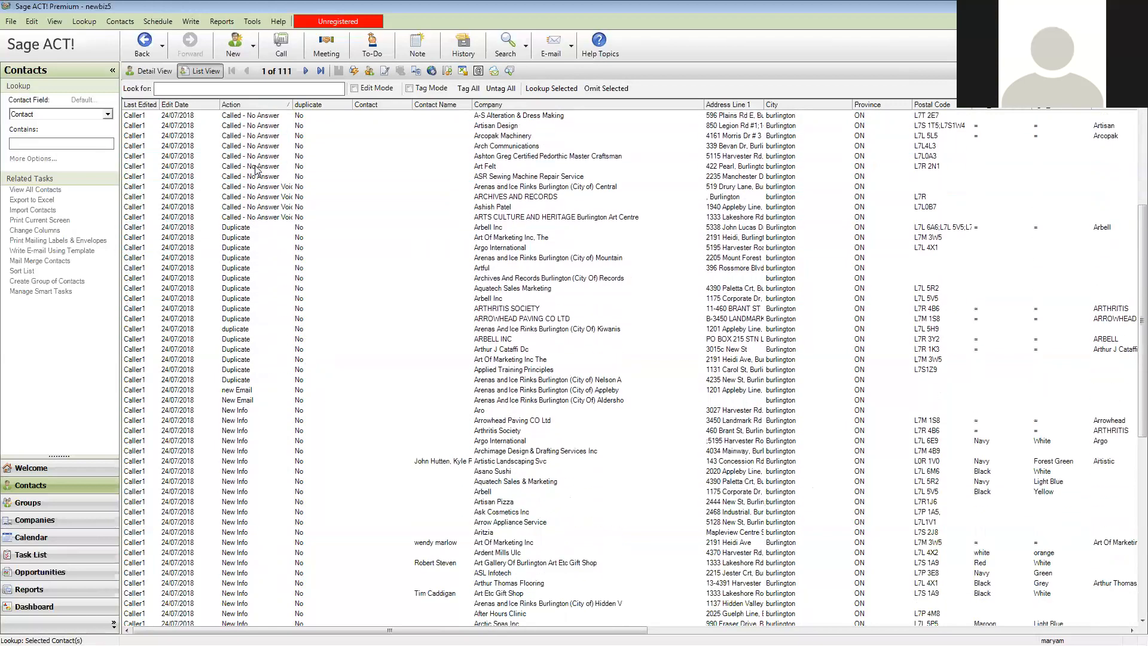
scroll(252, 272, down, 1)
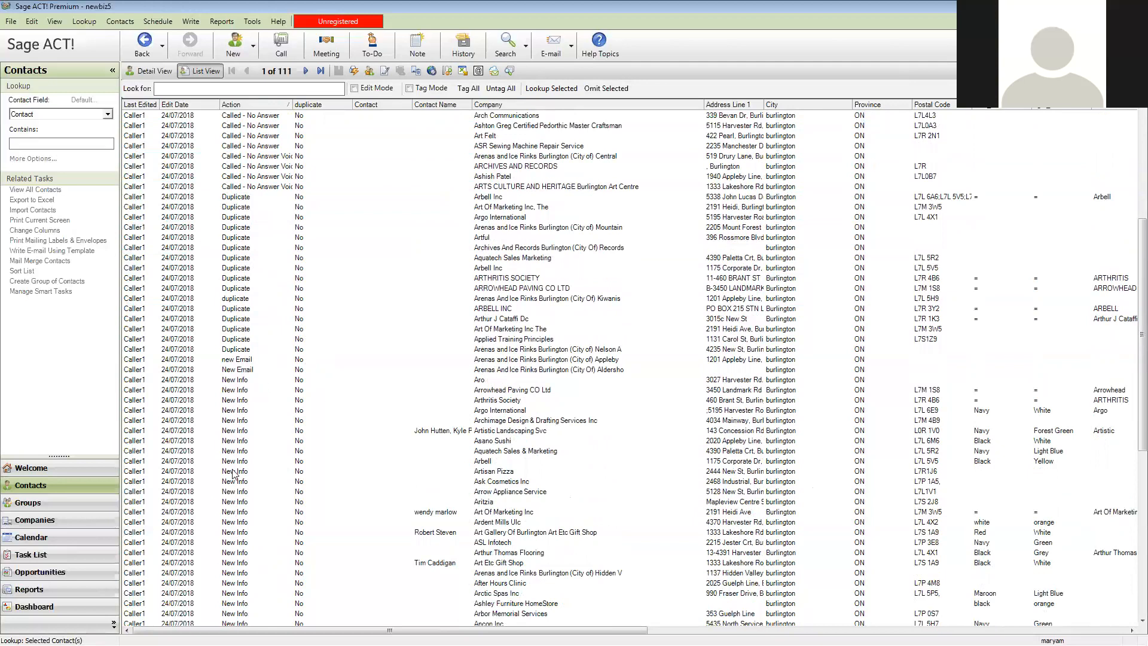
click(242, 361)
scroll(233, 450, down, 4)
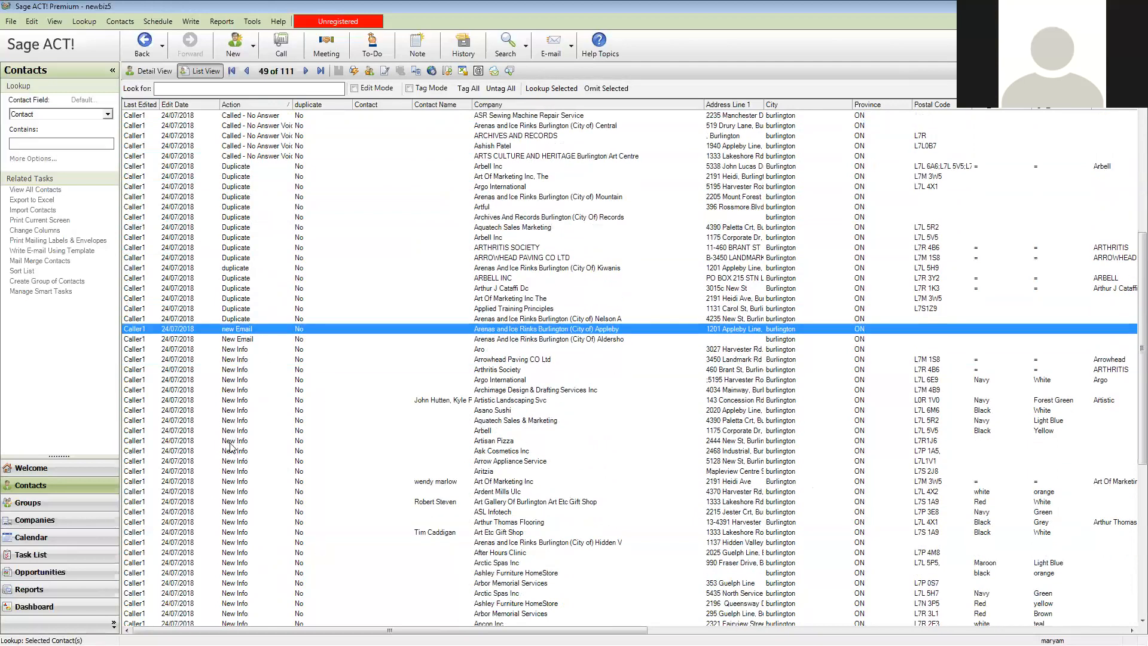
scroll(233, 449, down, 1)
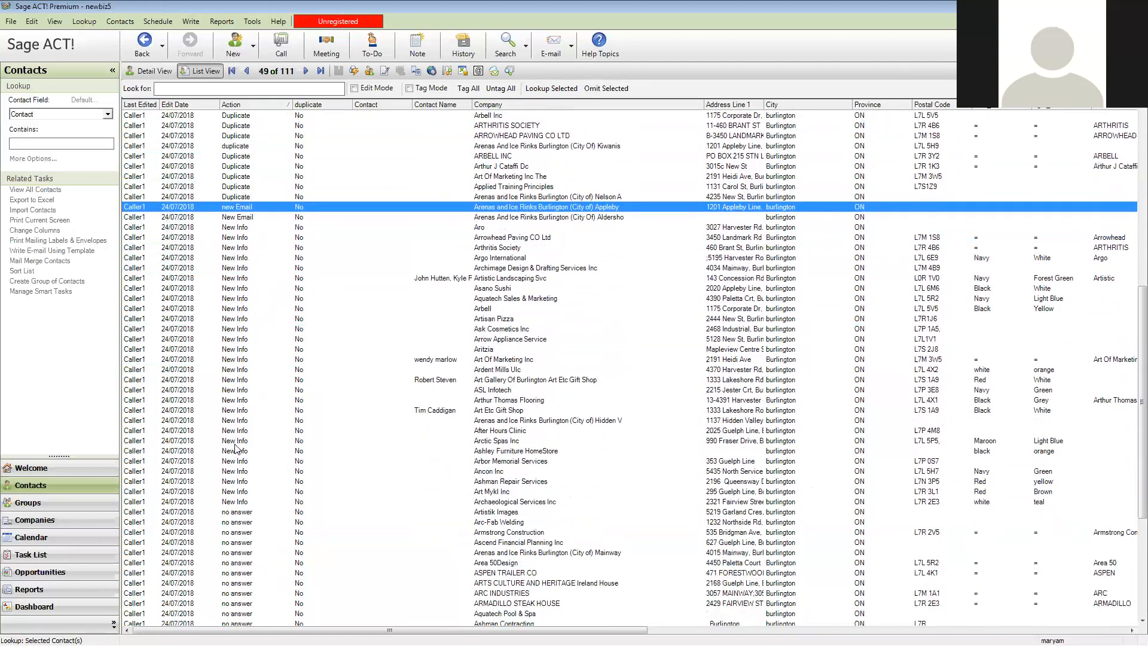
shift+click(241, 502)
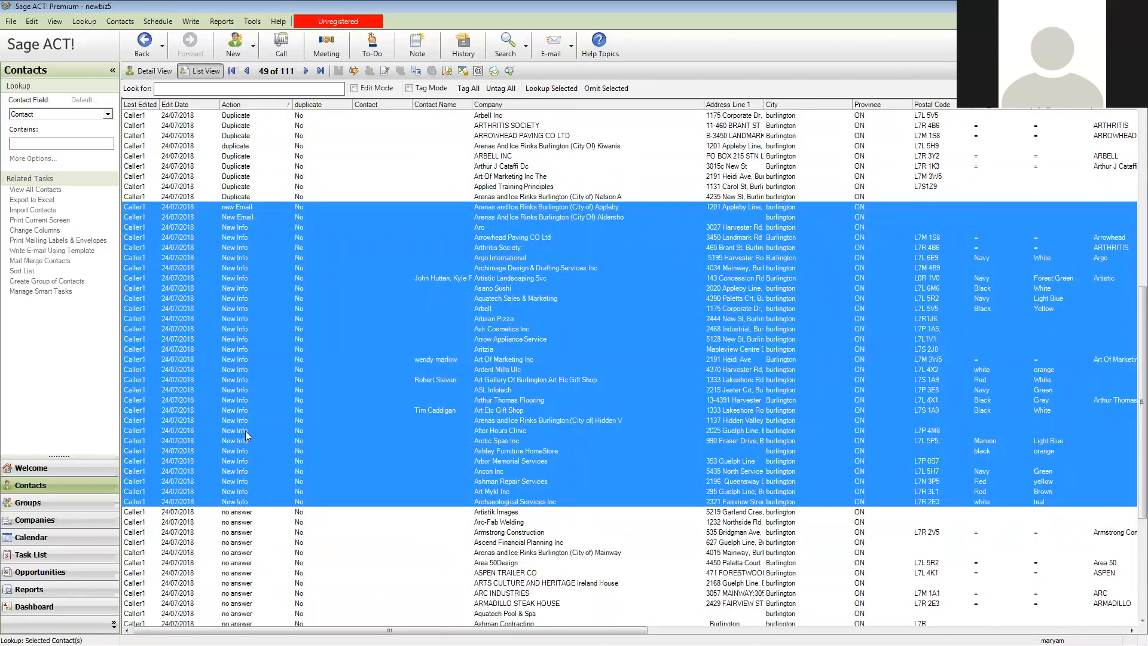
click(571, 90)
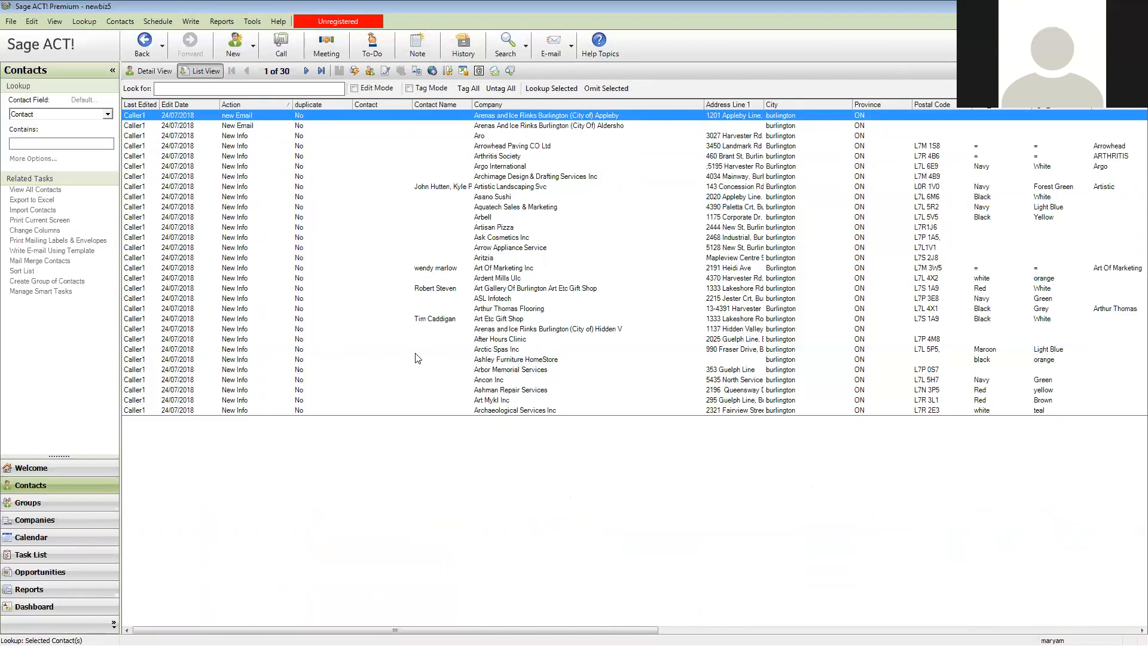
click(141, 43)
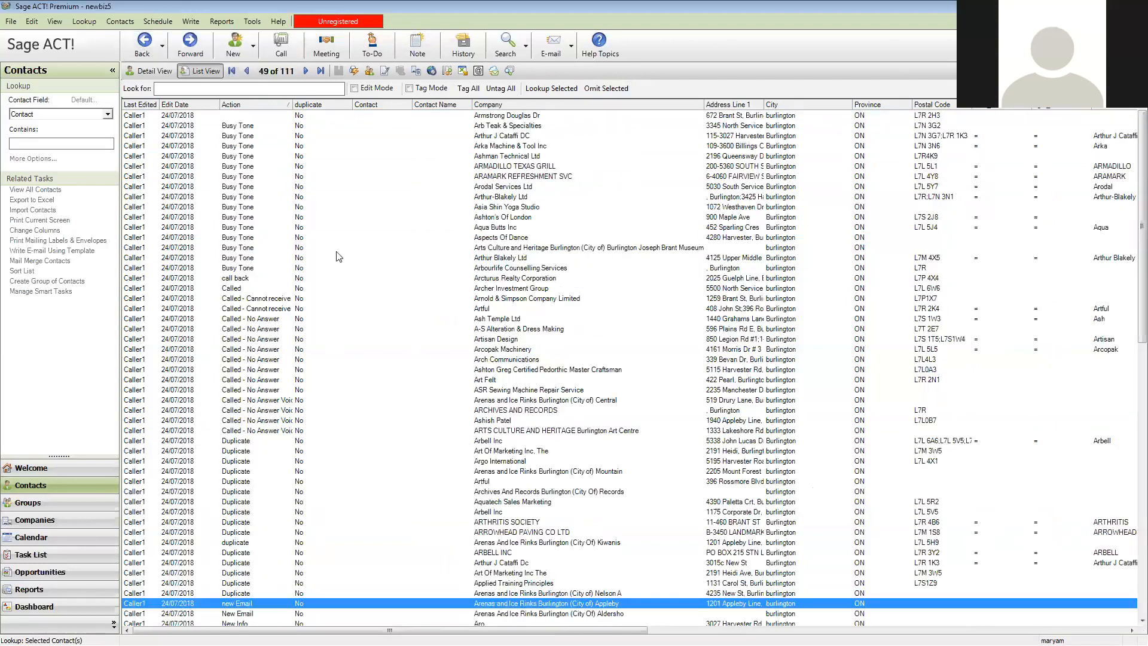
click(248, 127)
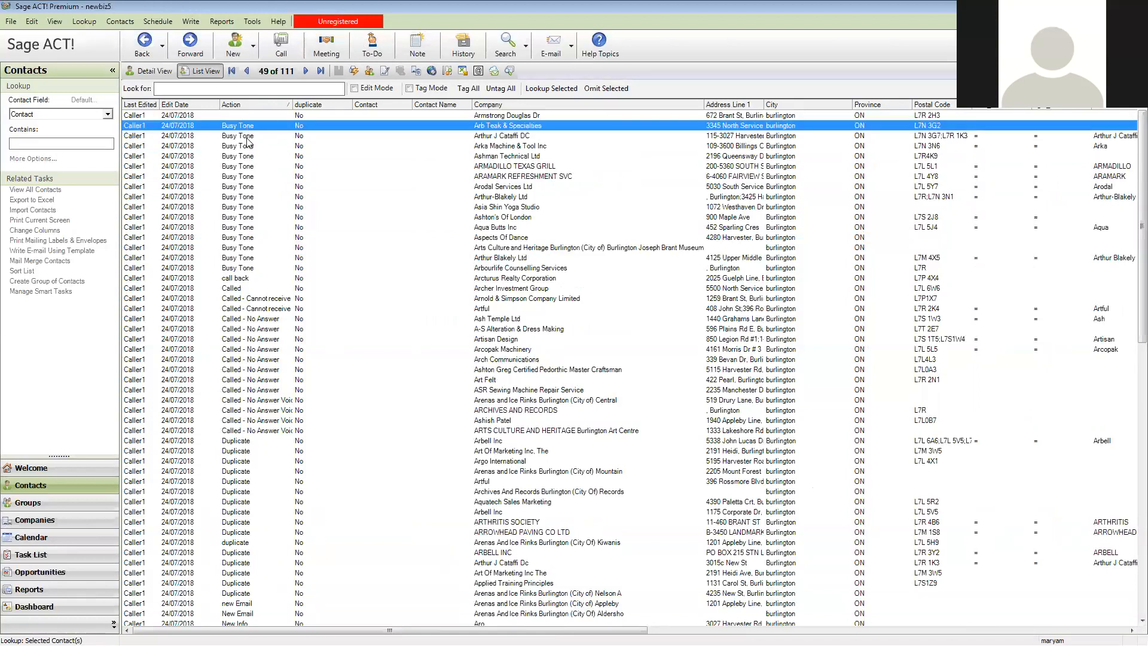
click(226, 117)
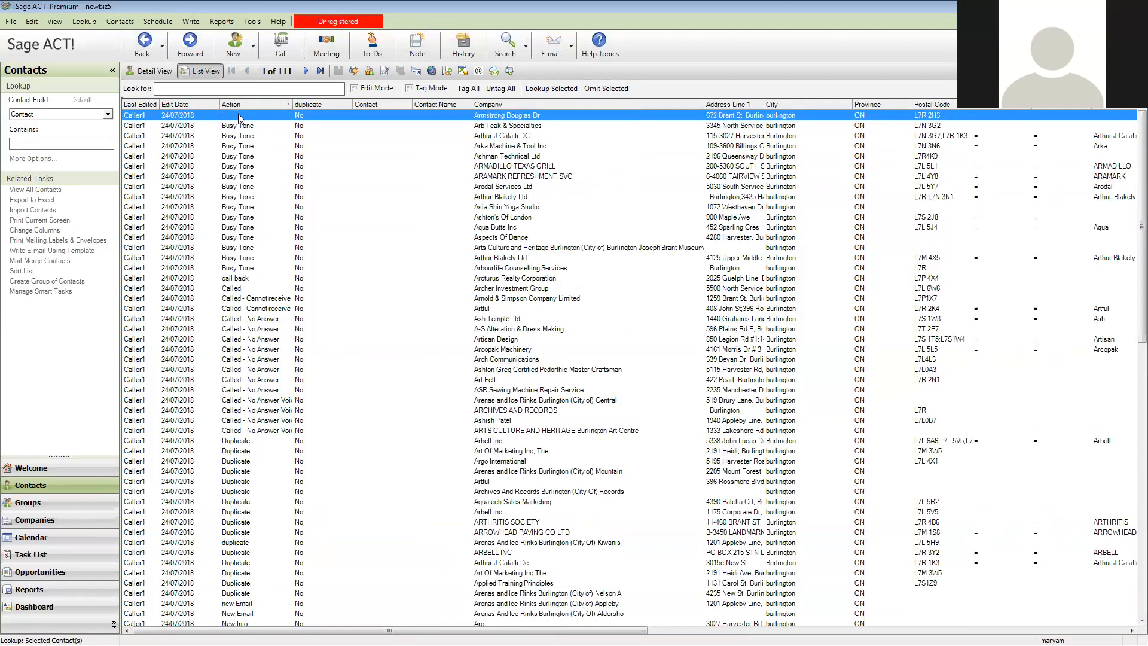
click(154, 72)
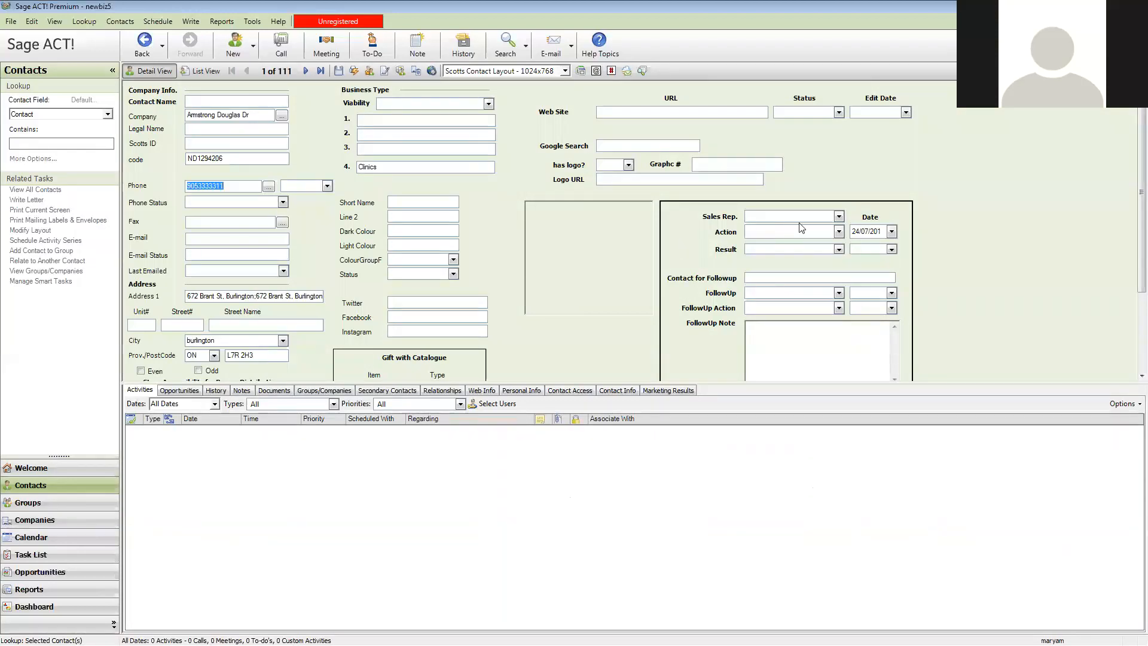
scroll(784, 266, down, 3)
scroll(785, 268, up, 3)
scroll(798, 309, down, 1)
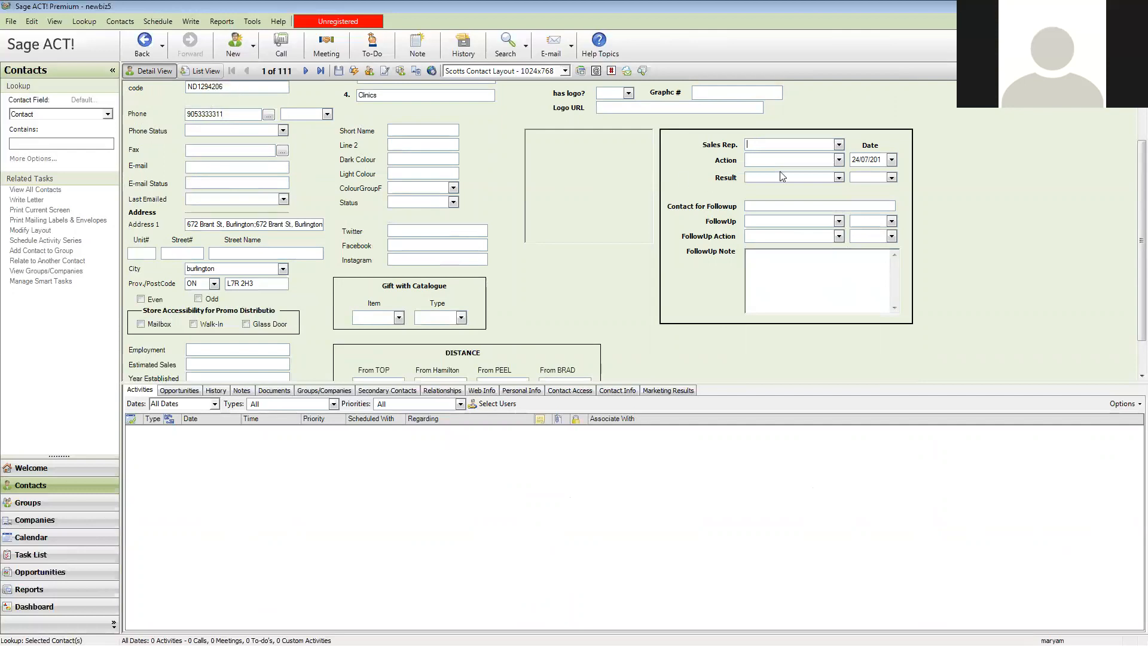
click(206, 72)
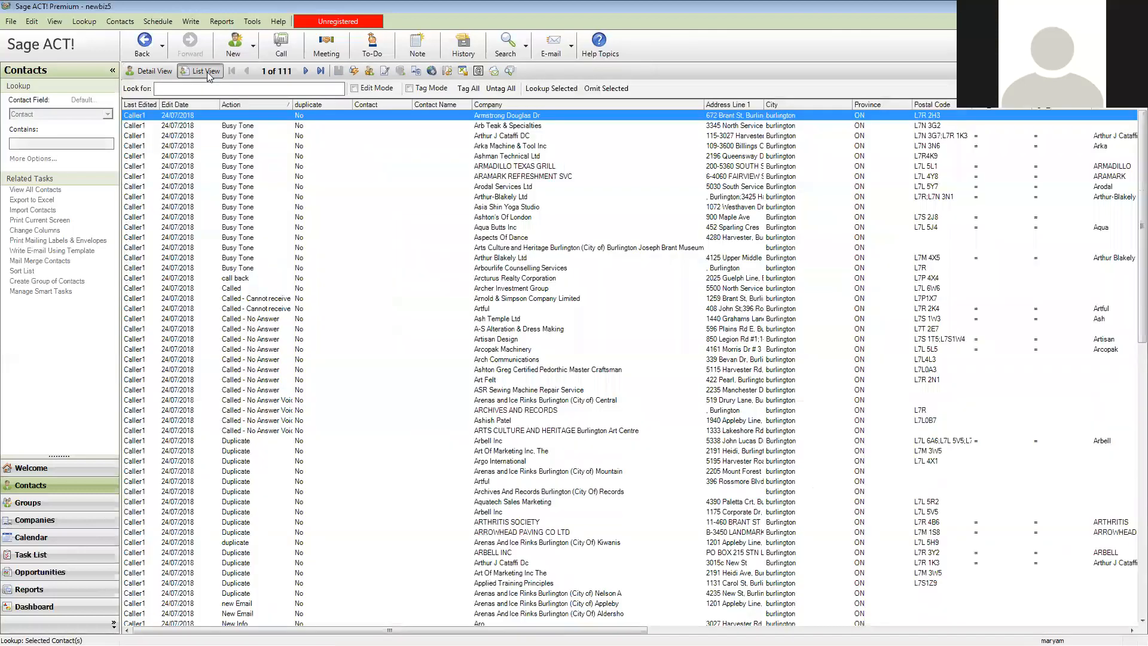
Select the contacts with actions from Busy Tone through Called - No Answer Voicemail and narrow the lookup to them
click(233, 127)
scroll(272, 281, down, 1)
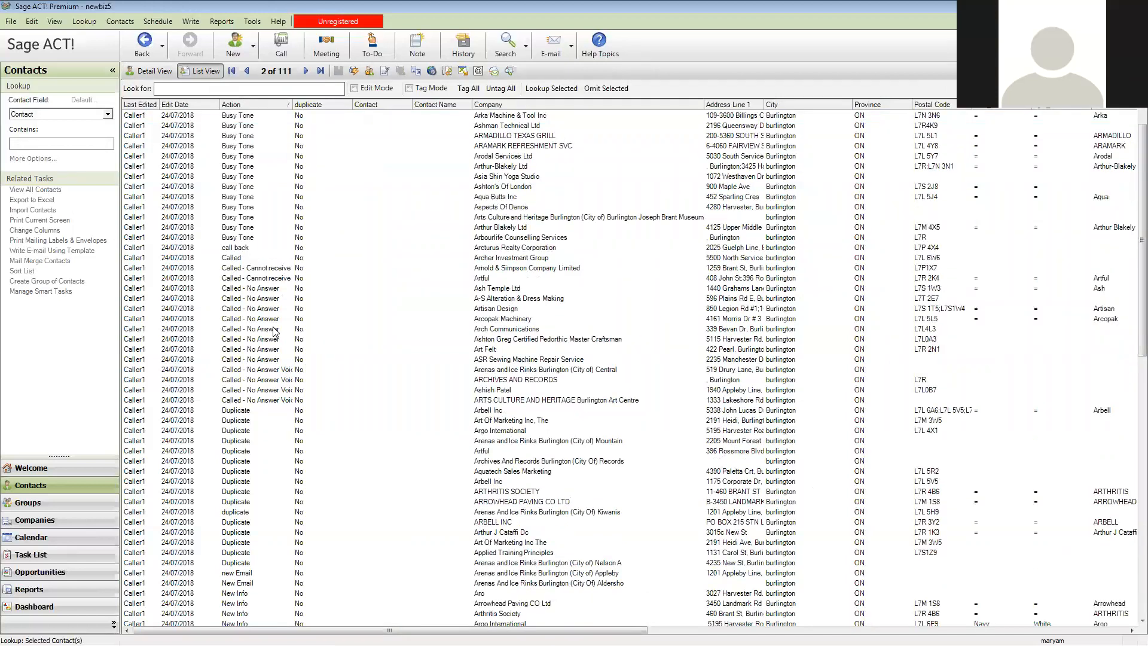
scroll(218, 435, down, 2)
scroll(276, 421, down, 1)
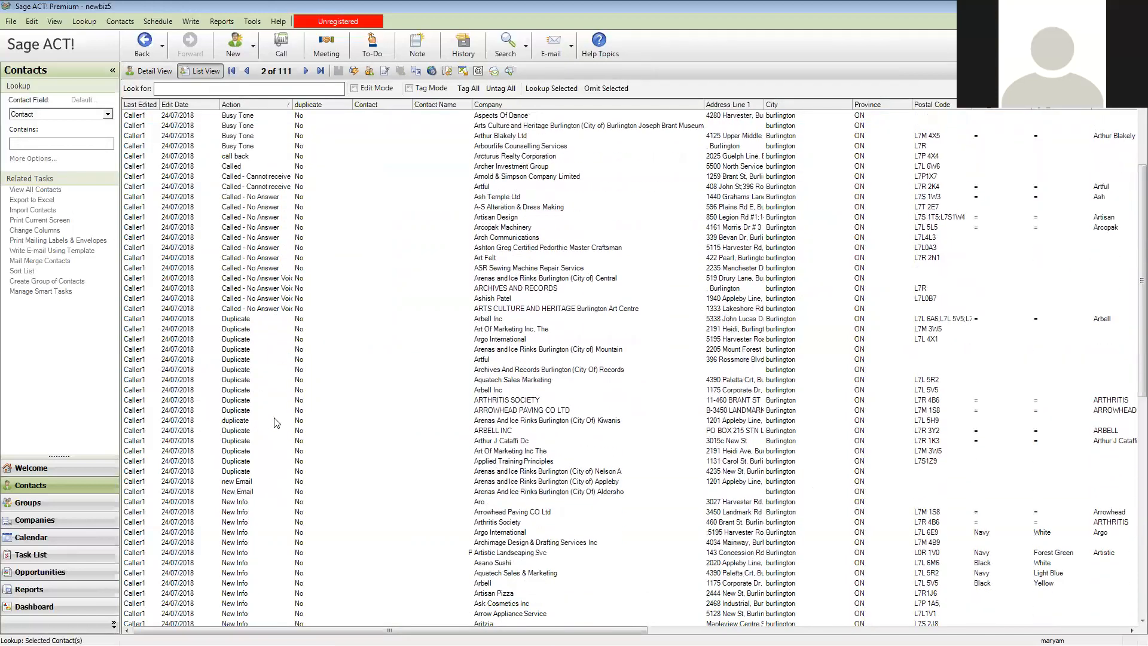
shift+click(257, 310)
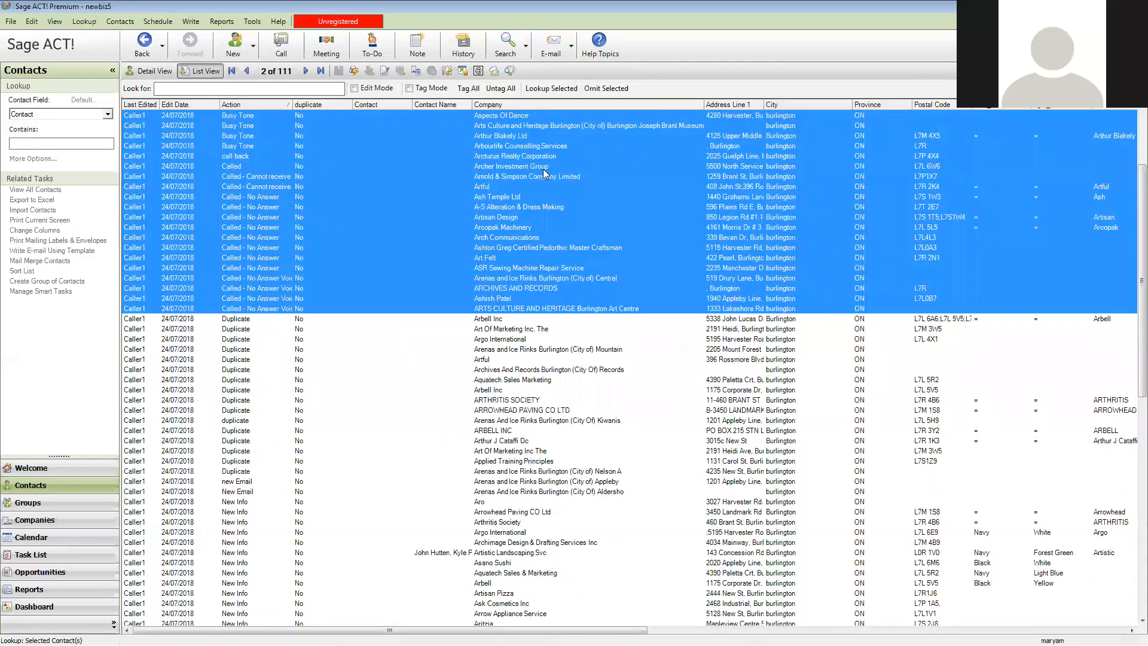
click(556, 90)
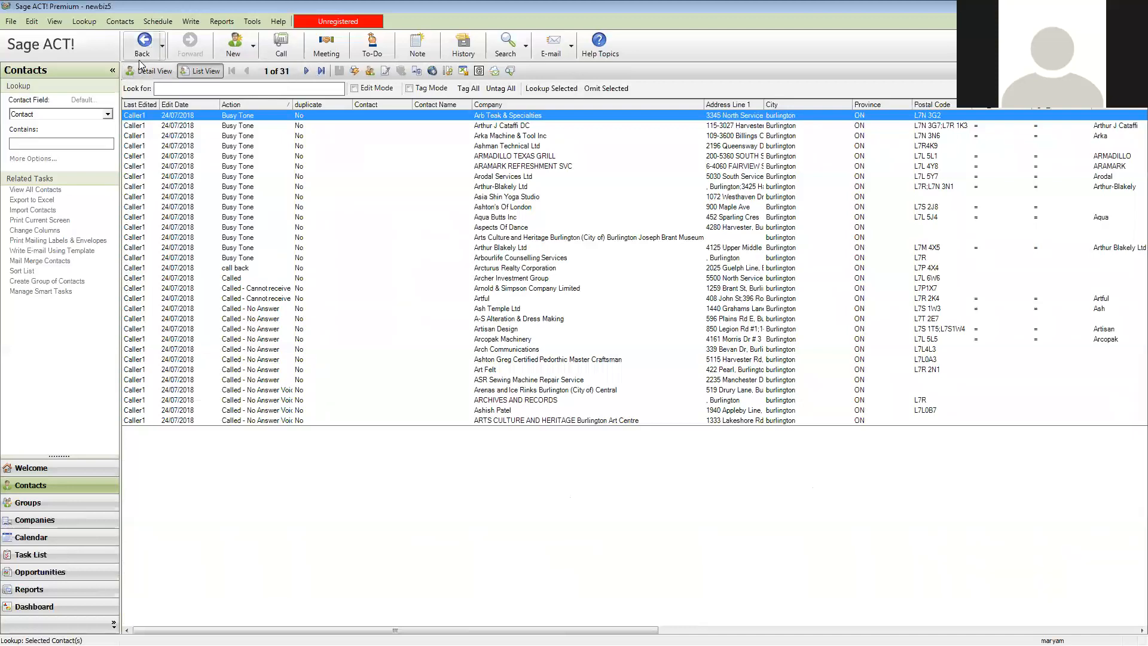
Return to the full Caller1 lookup and narrow it to the contacts marked no answer, No Number or Not in service
click(144, 41)
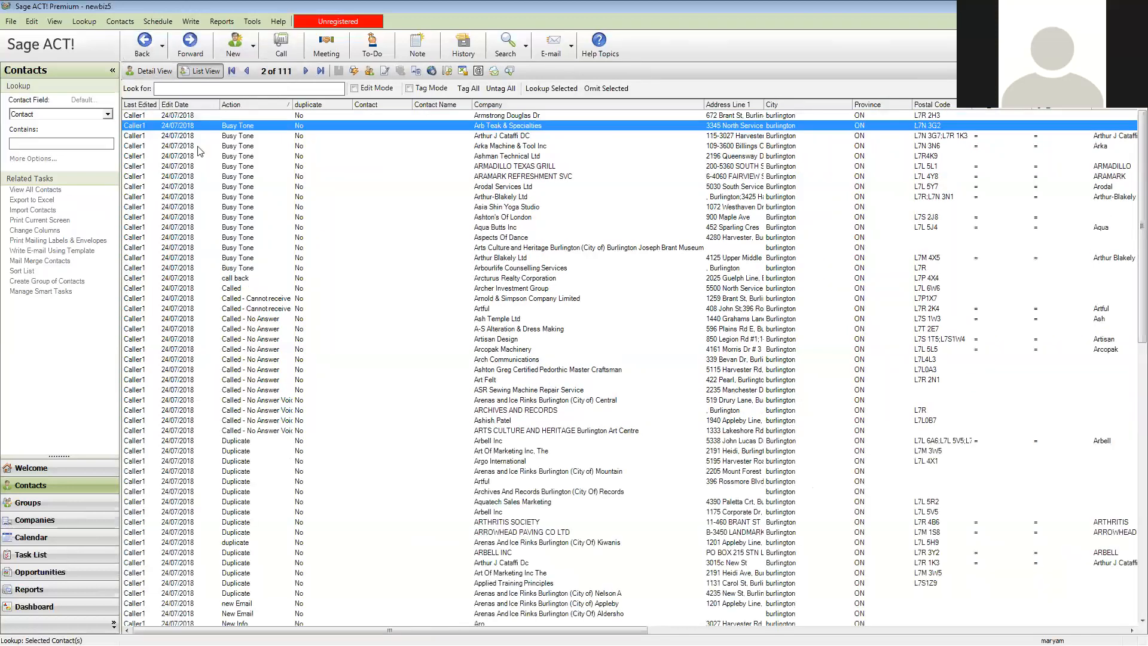
scroll(243, 421, down, 11)
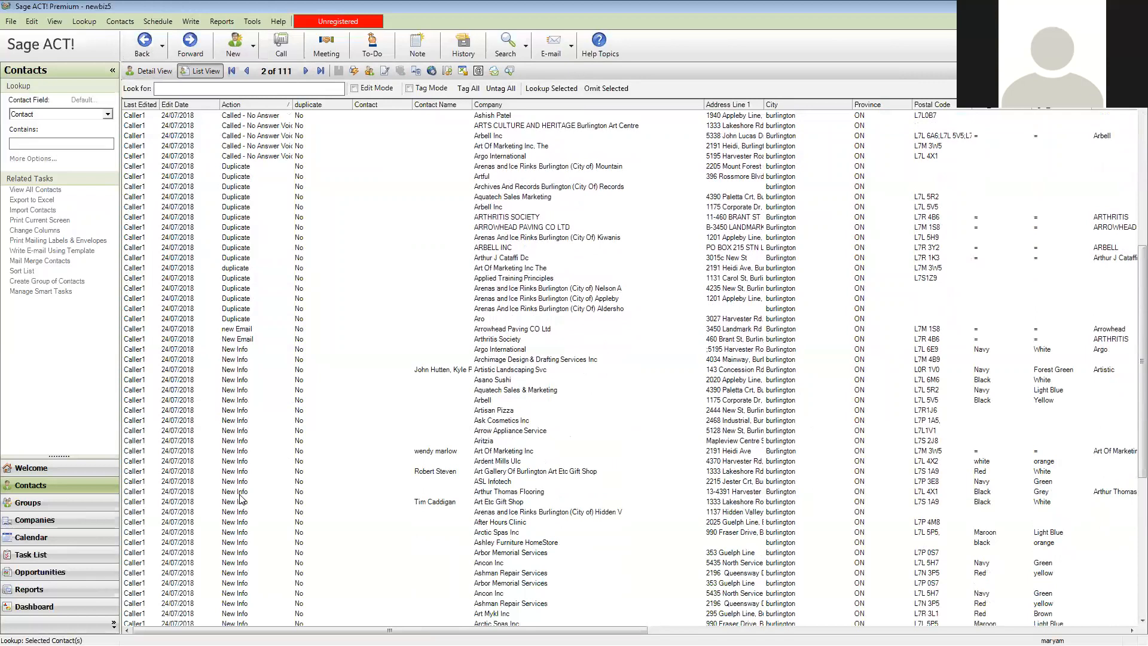
click(245, 482)
scroll(246, 502, down, 6)
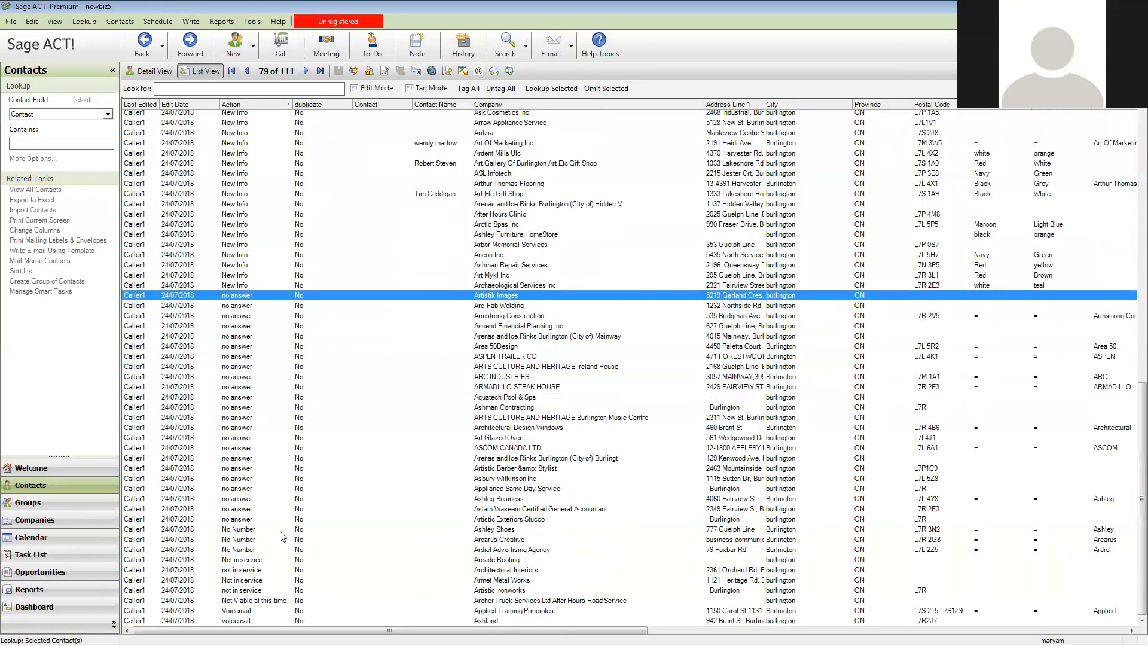
shift+click(243, 590)
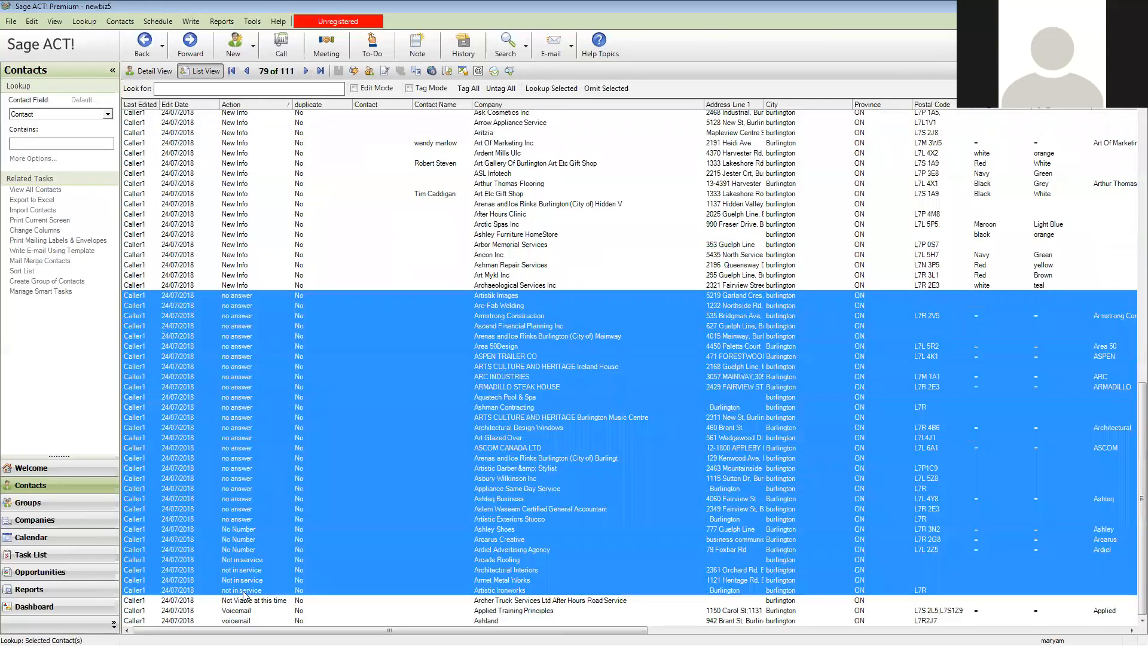
click(538, 89)
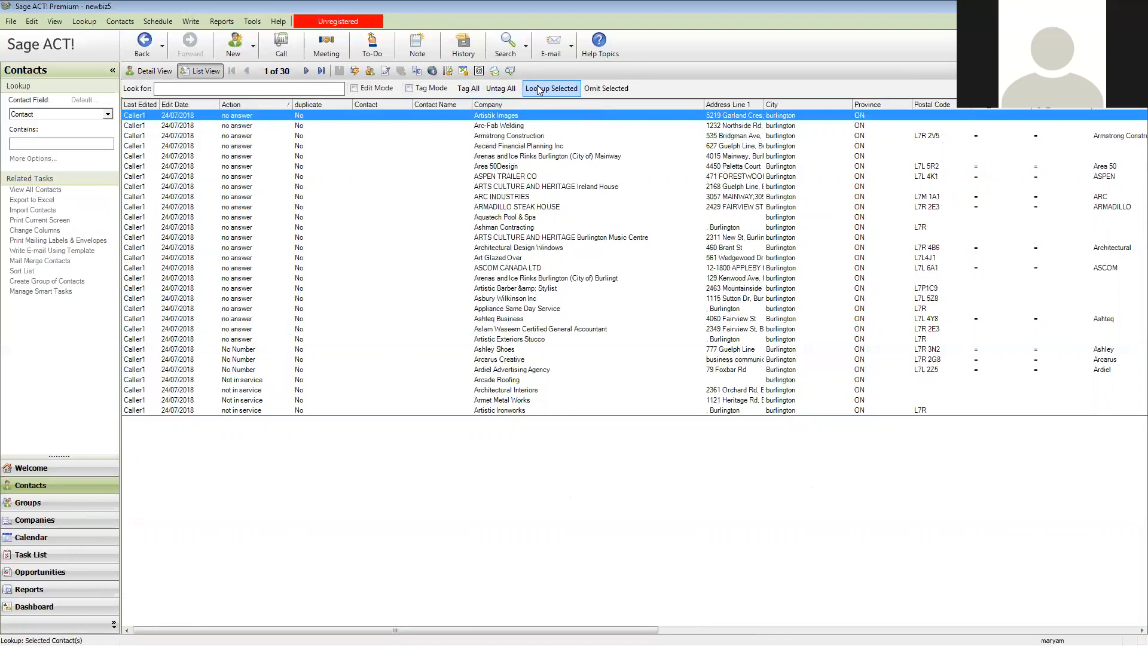
Return to the full Caller1 lookup and narrow it to all contacts whose action is Duplicate
click(144, 42)
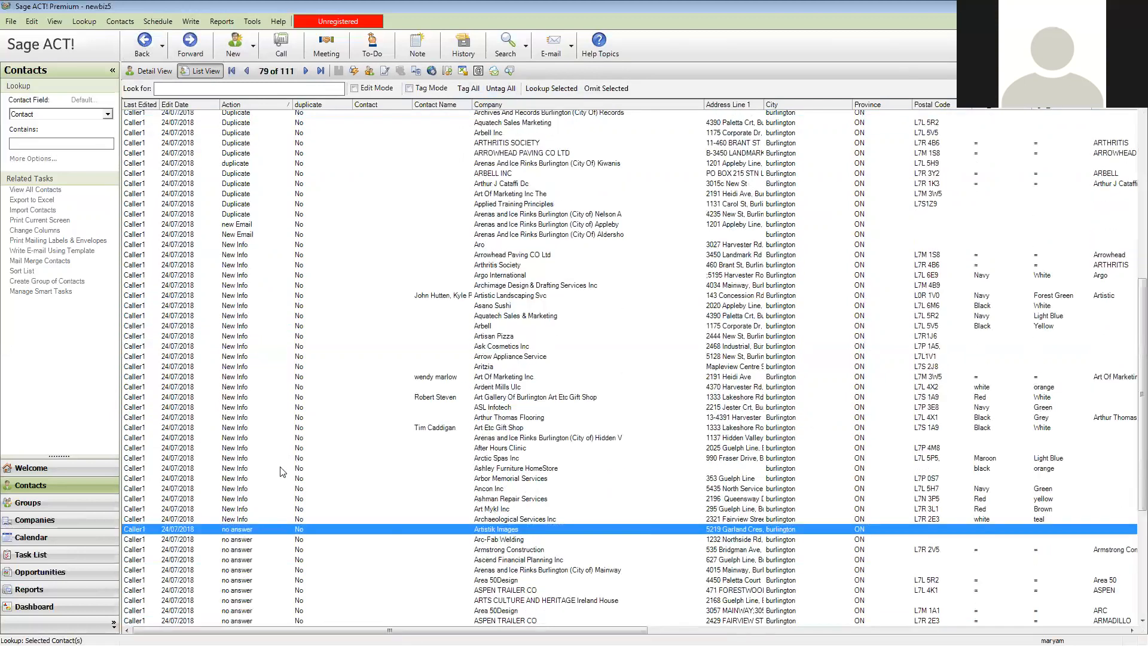
click(246, 276)
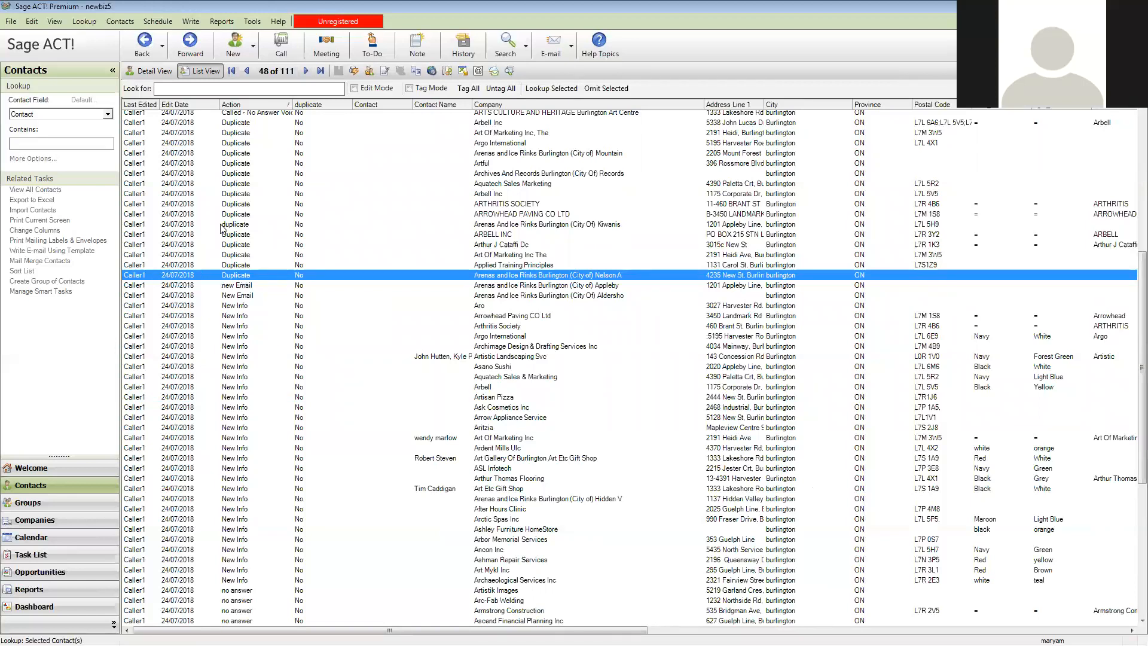
scroll(223, 228, up, 3)
shift+click(242, 215)
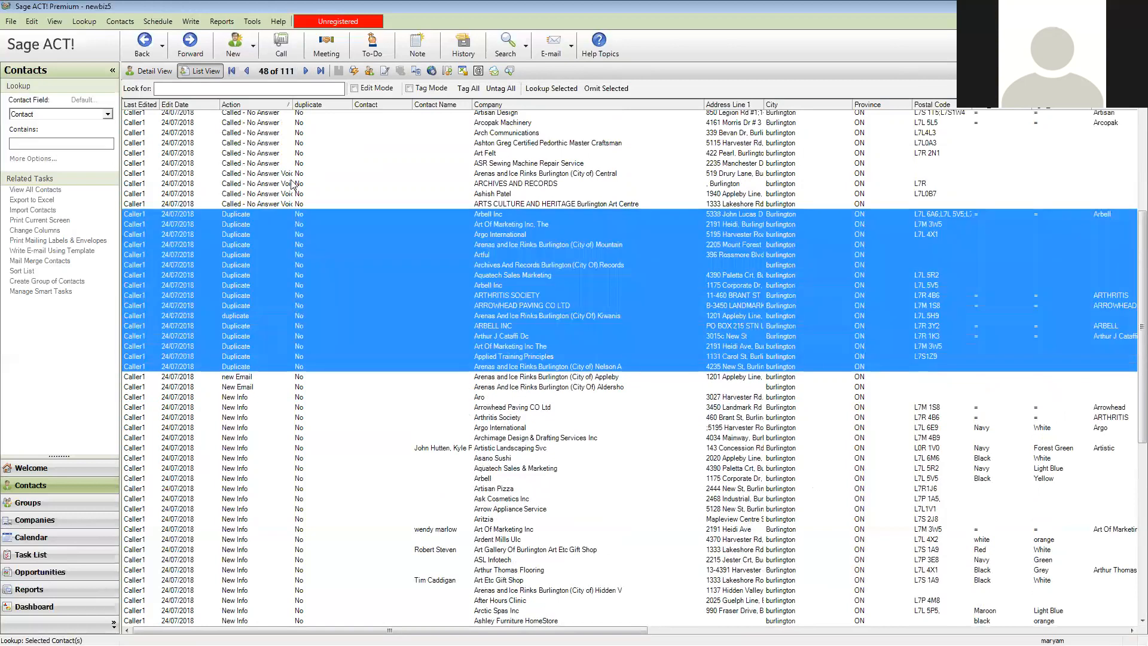
click(561, 89)
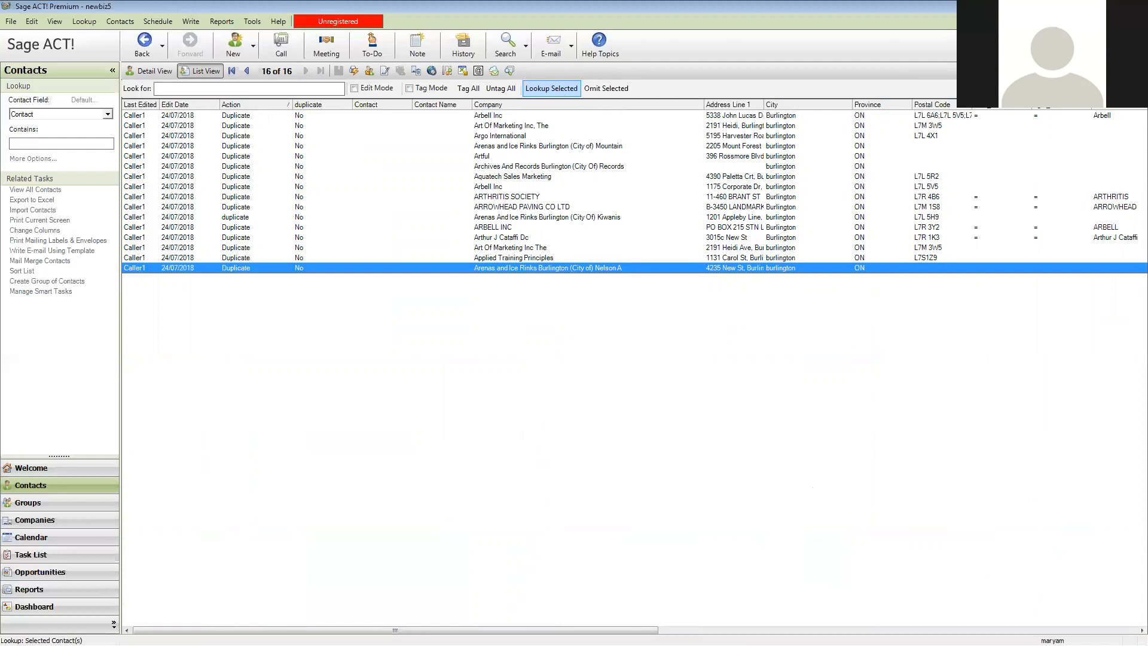
Switch to the Philippines Task List in Google Sheets, sign back in, and find the first empty row of the Calling Tracking sheet
key(alt+Tab)
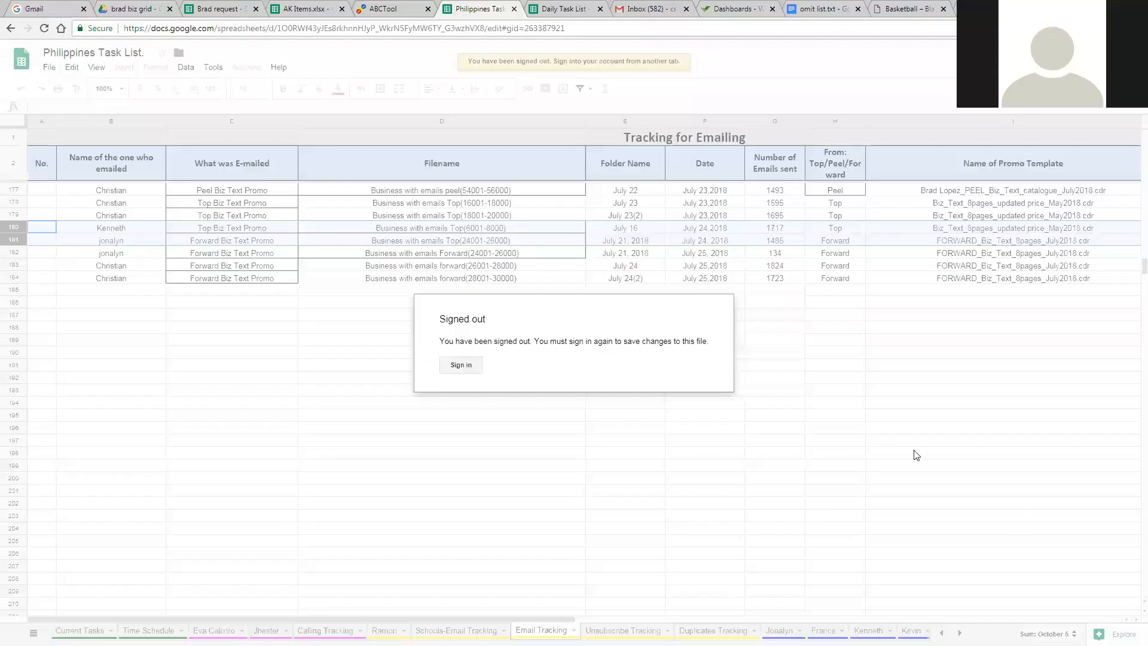
click(469, 371)
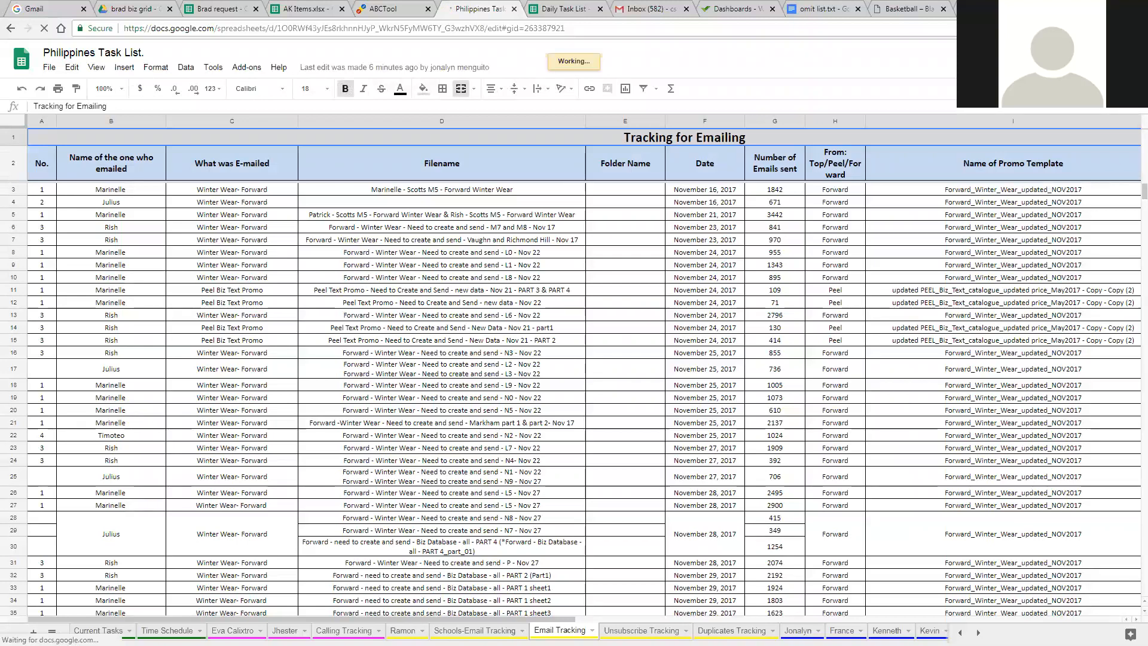
click(642, 631)
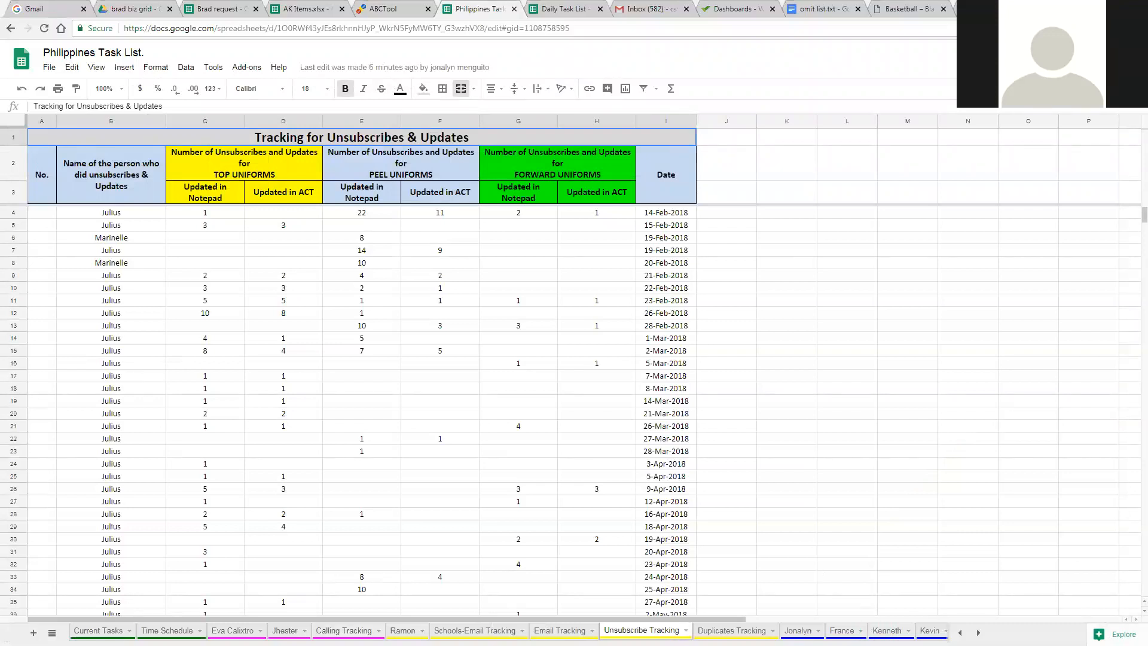
click(344, 630)
scroll(422, 513, down, 20)
scroll(422, 513, down, 20)
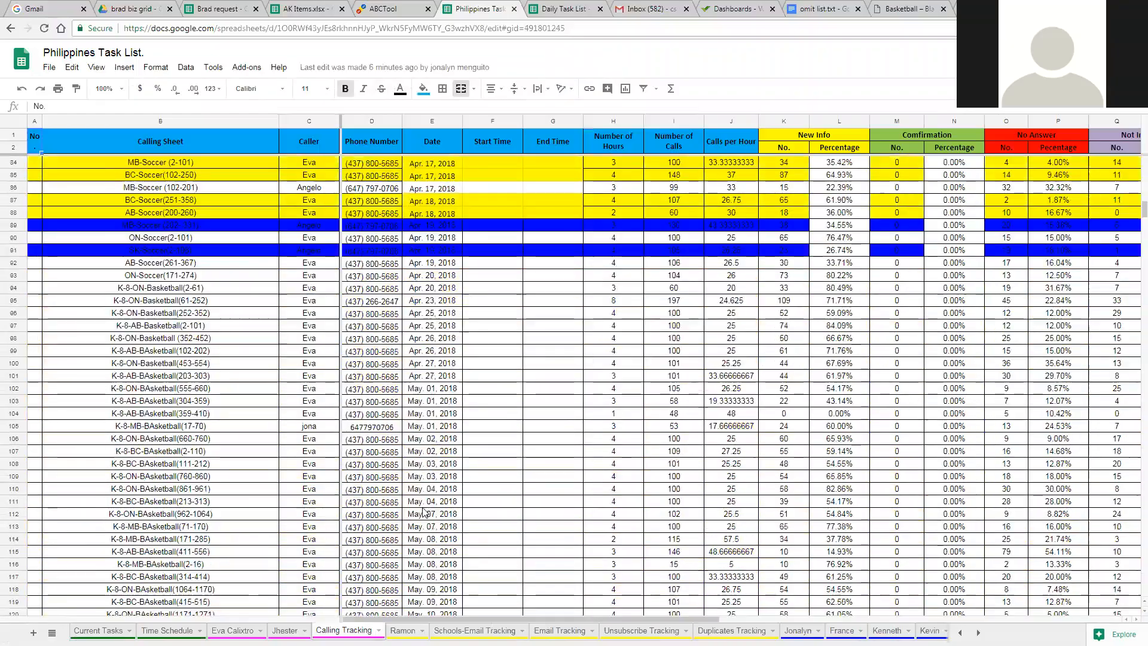
scroll(407, 514, down, 20)
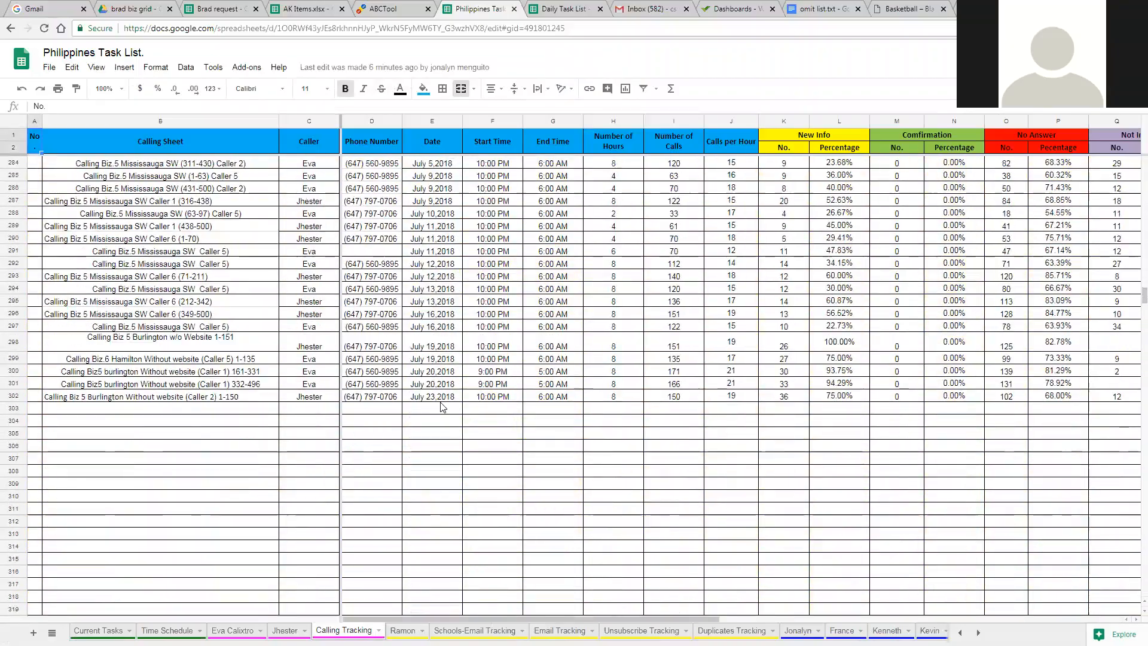
Enter the date July 24, 2018 and the caller's first name in row 303 of the Calling Tracking sheet
click(420, 409)
text(July 2)
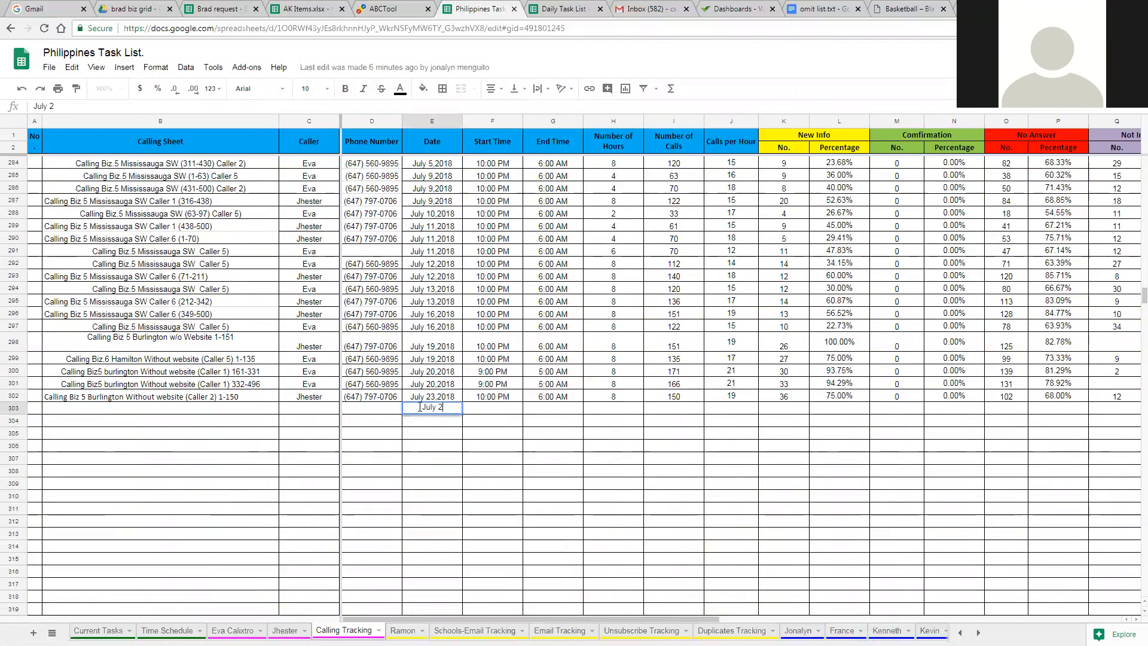
text(4, 2018)
click(314, 410)
text(Eva)
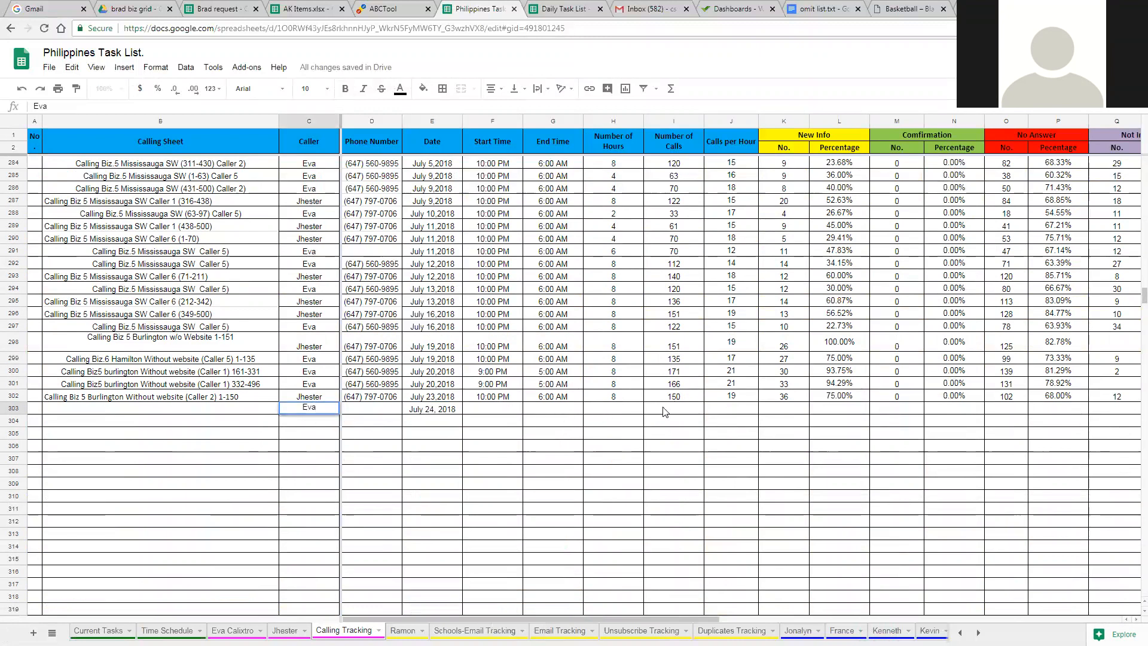
Record 111 calls, 30 New Info and 61 No Answer in row 303
click(692, 411)
text(111)
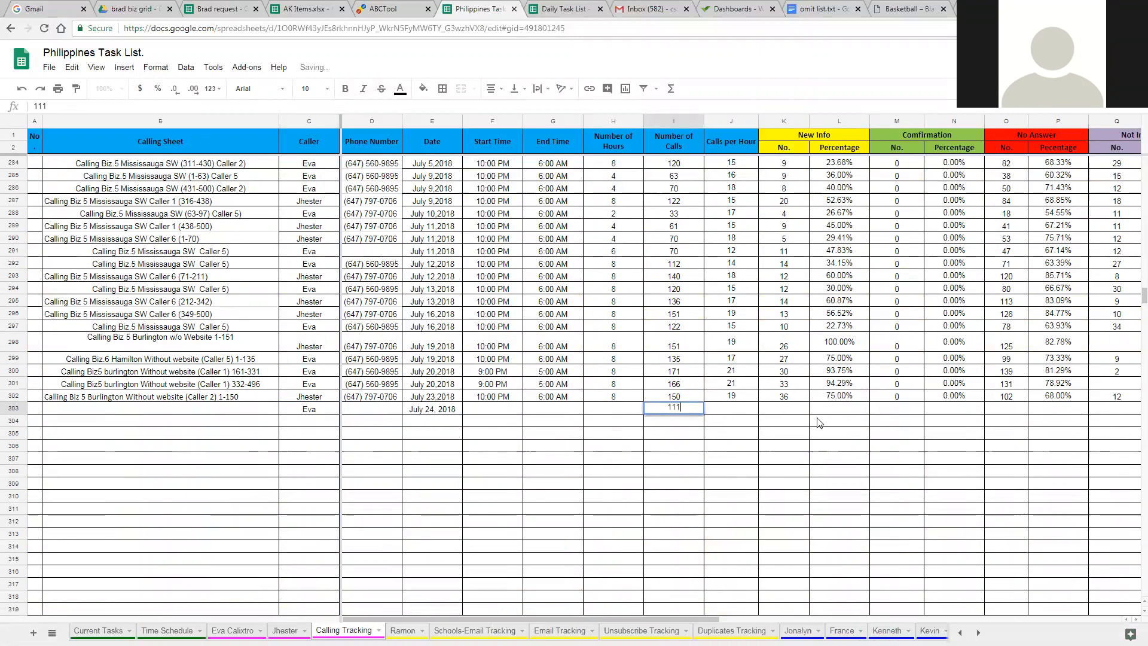
click(778, 411)
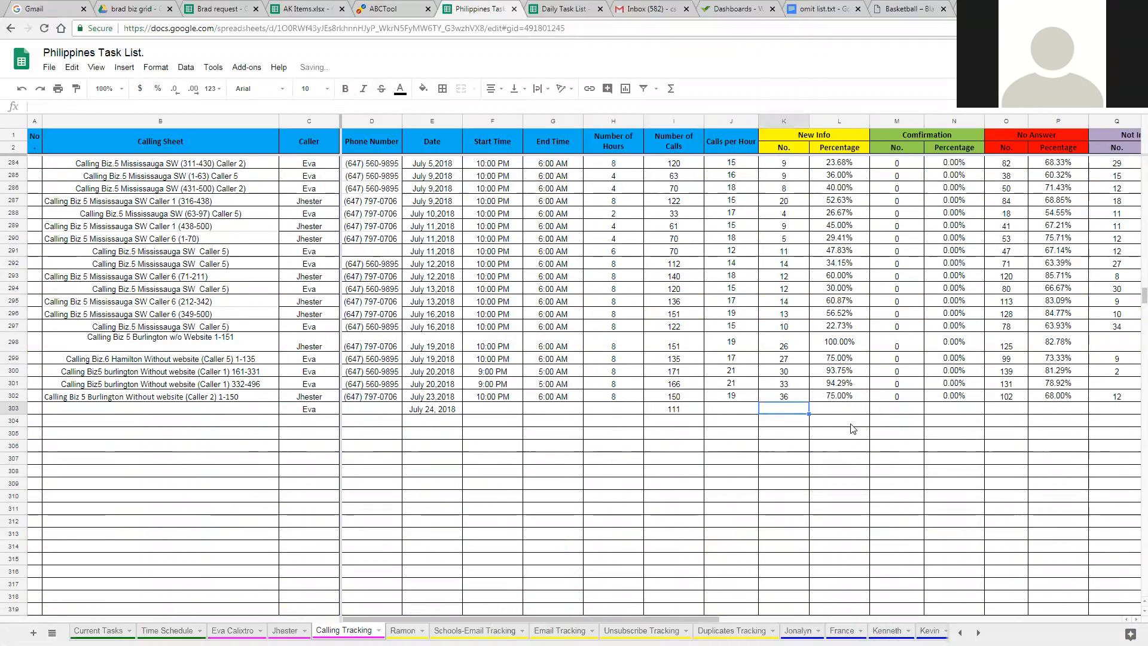
text(30)
click(1013, 413)
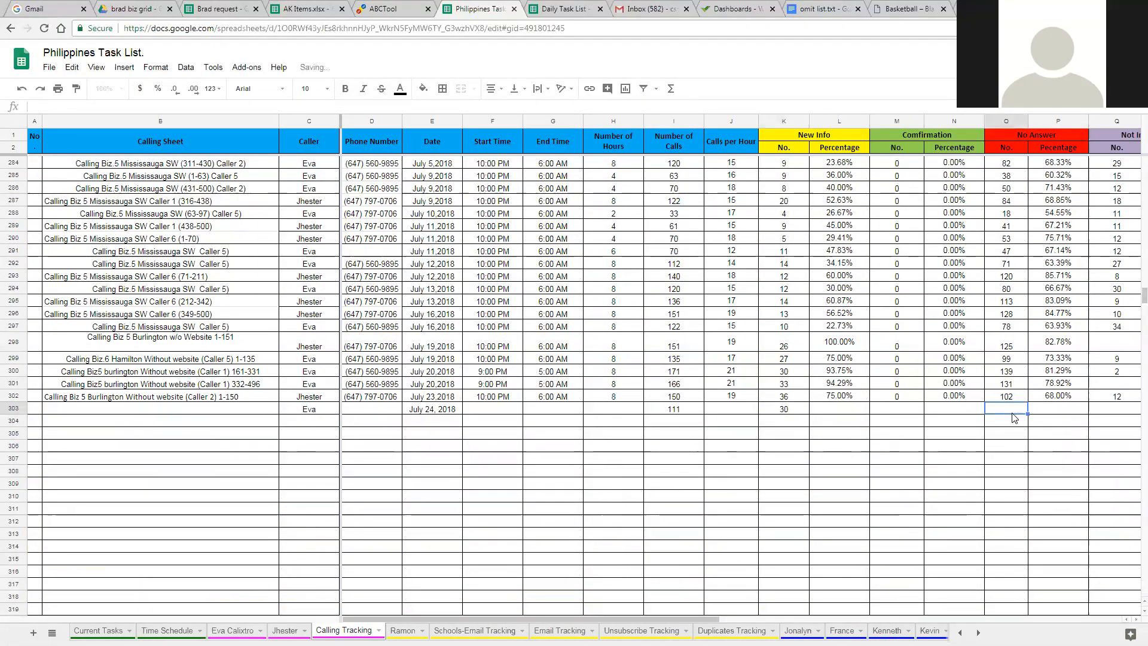
text(61)
Add the heading "Duplicates" to the empty header cell of column U, beside No Team (For Sports)
key(Tab)
key(Tab)
key(Tab)
key(Tab)
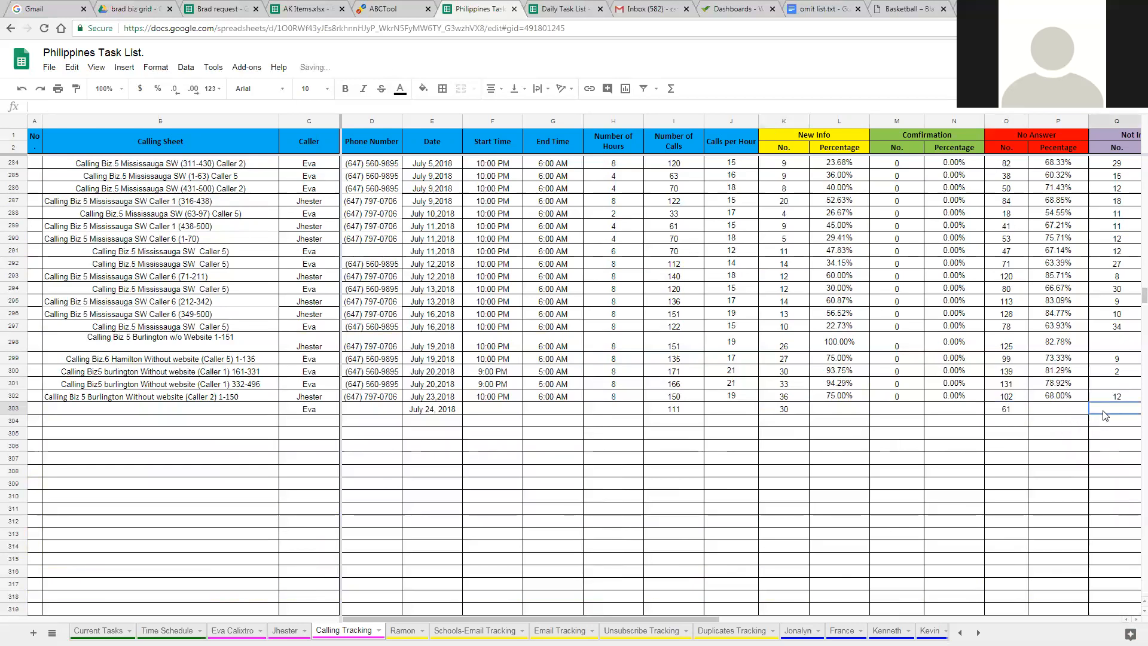
key(Tab)
key(Tab)
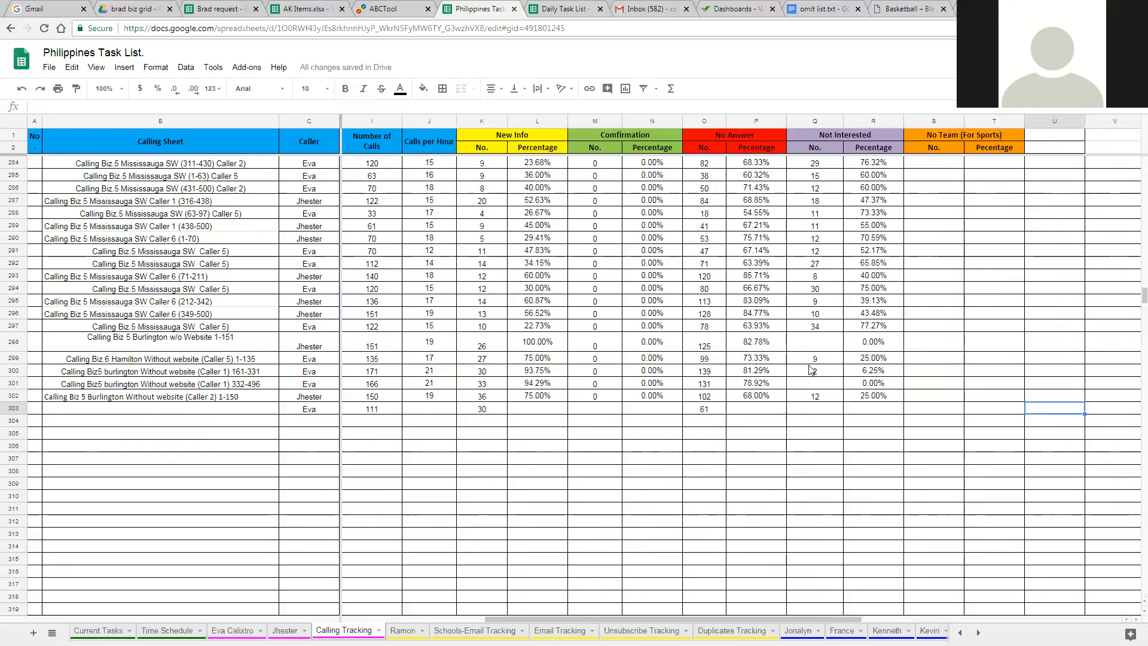
click(1057, 143)
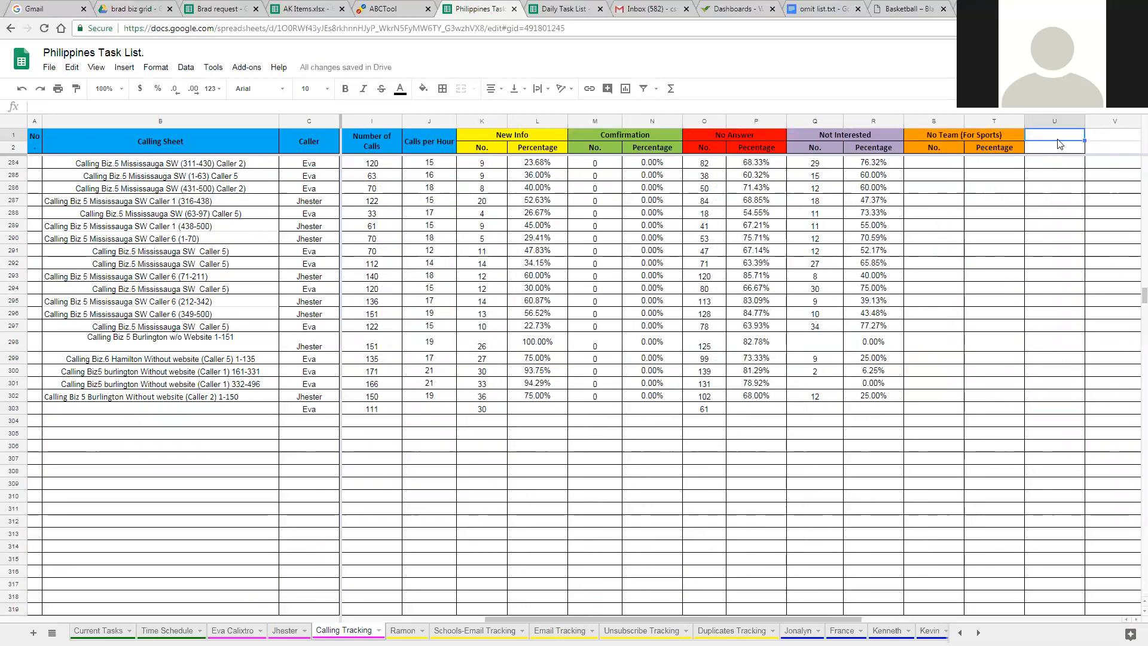
text(Doplicates)
click(1090, 173)
Fill the whole Duplicates column with red and select its cell in row 303
click(1054, 120)
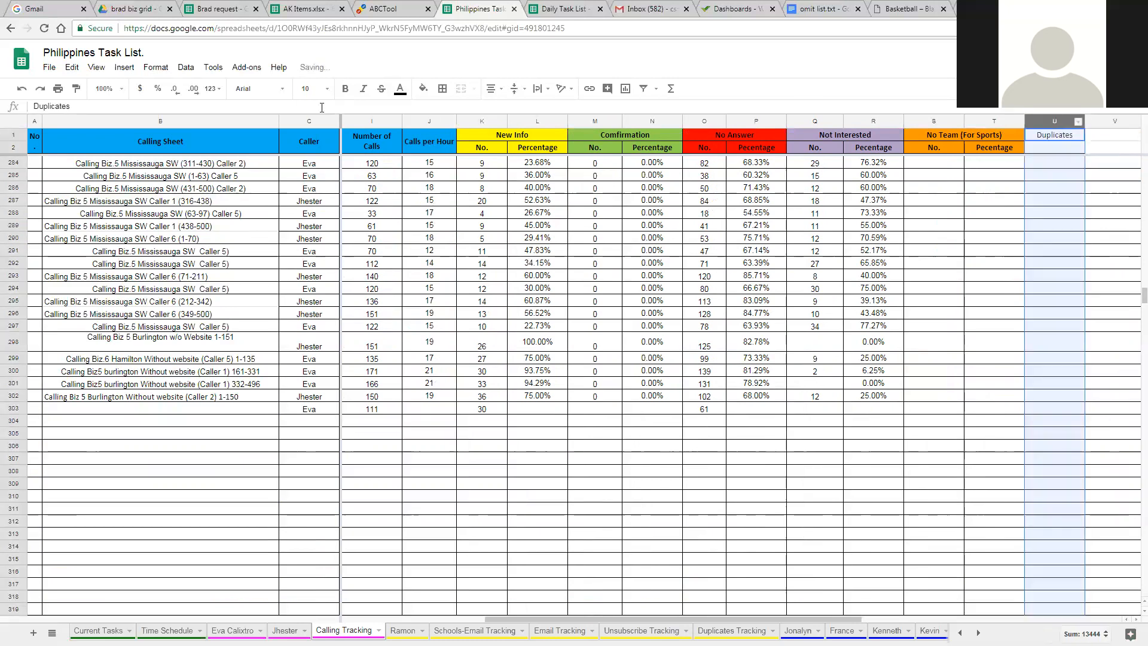
click(423, 88)
click(444, 144)
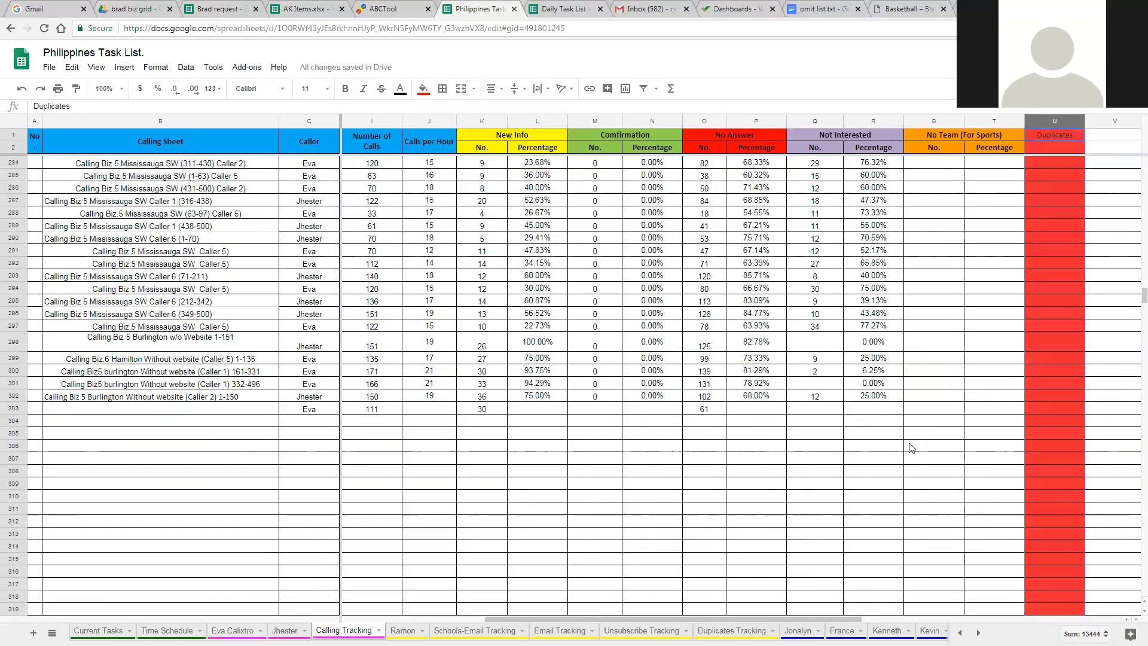
click(1033, 410)
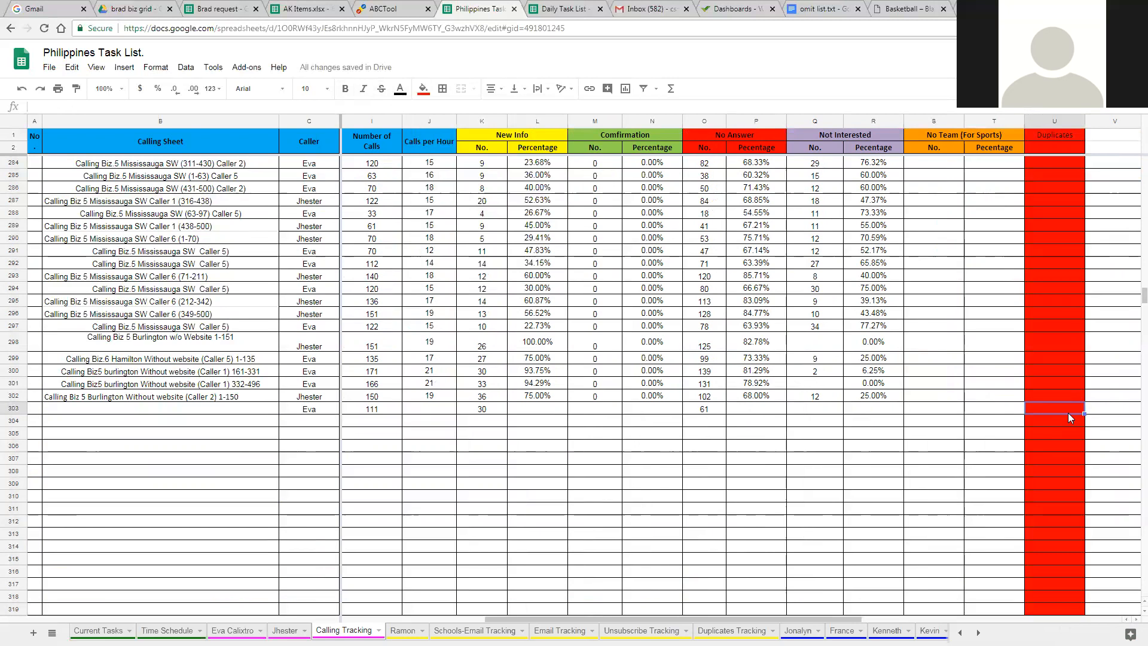
Record 16 duplicates in row 303 of the Calling Tracking sheet and review the row's entries
text(16)
click(1111, 451)
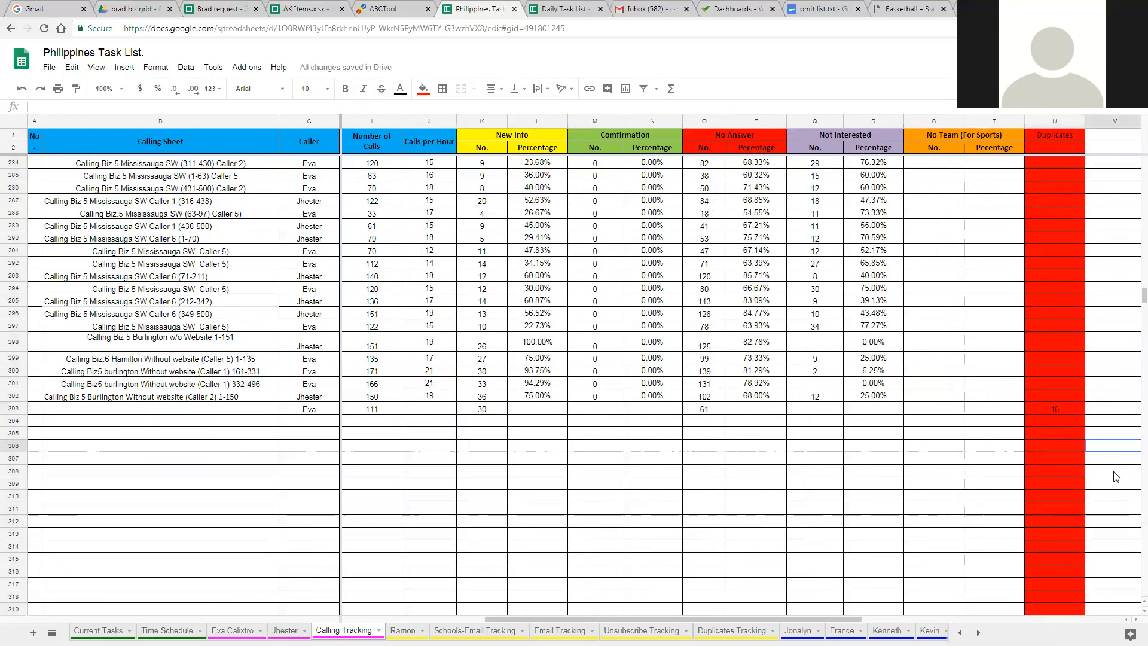
drag(1070, 408, 396, 419)
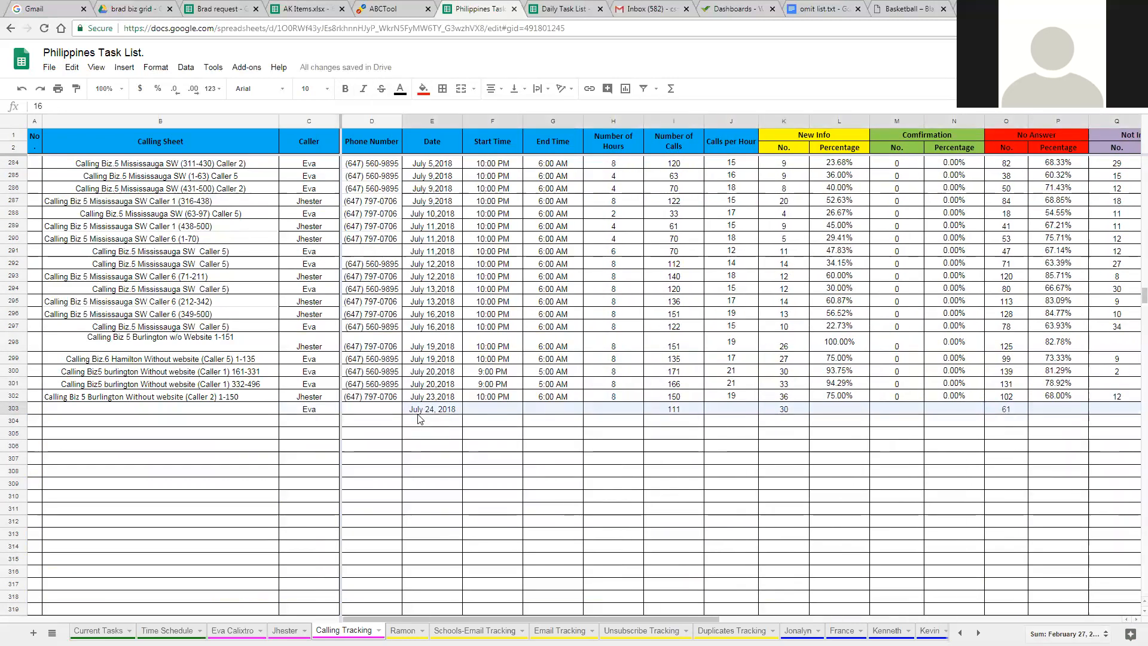
click(865, 521)
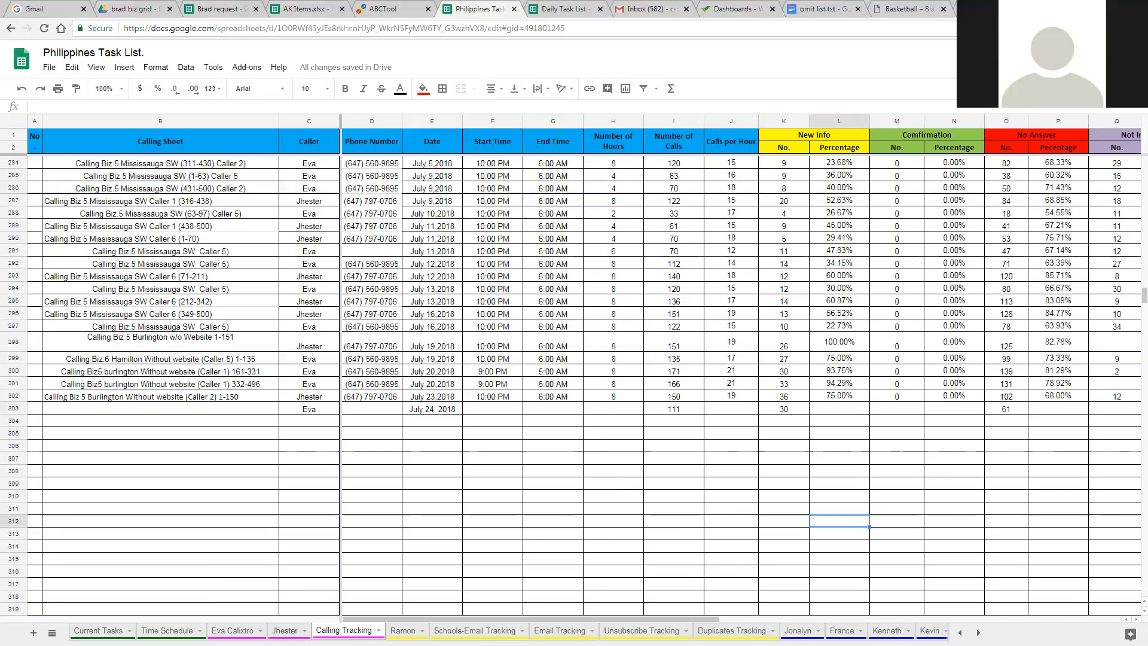
Switch to ACT and go back through the earlier lookups to the full Burlington group contact list
key(alt+Tab)
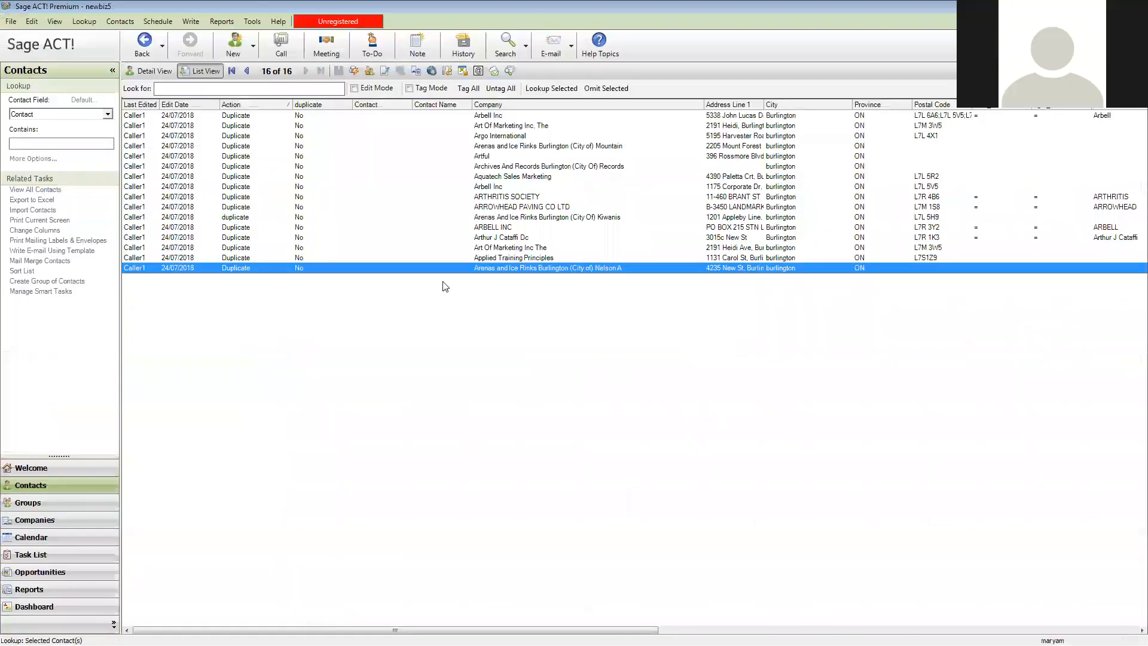
click(143, 44)
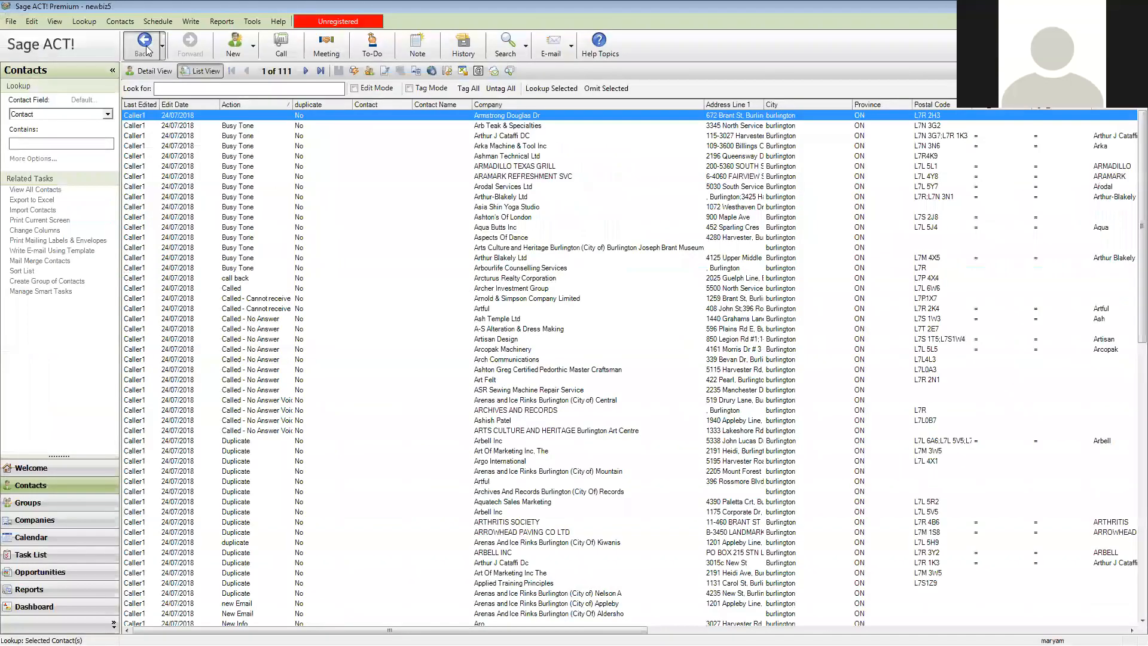
click(144, 44)
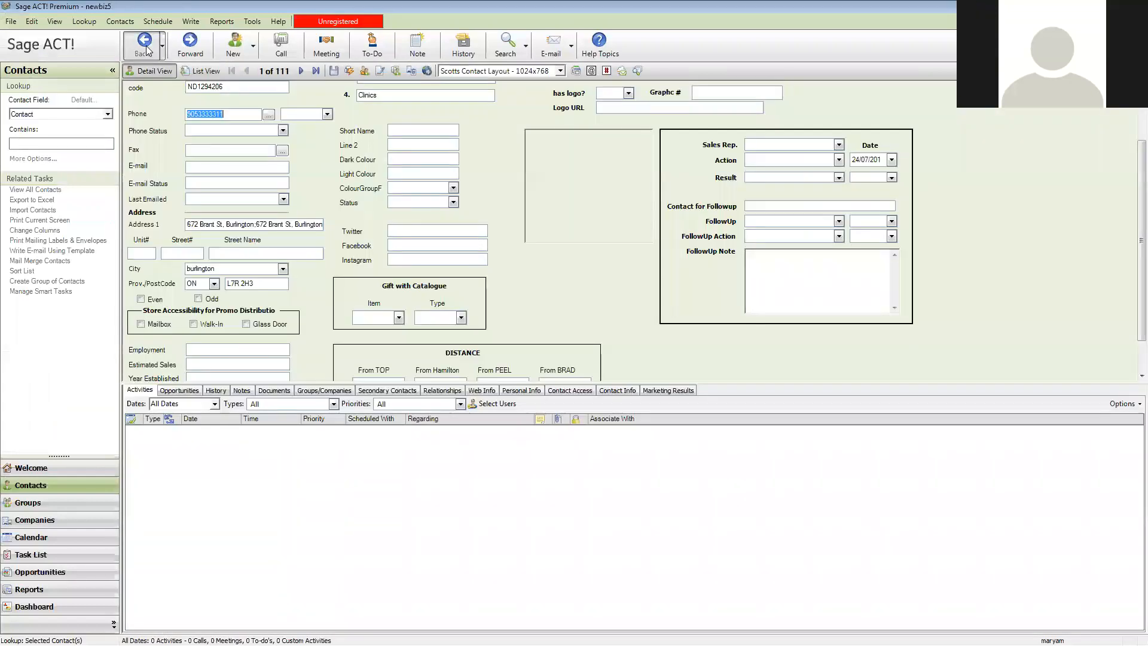
click(146, 49)
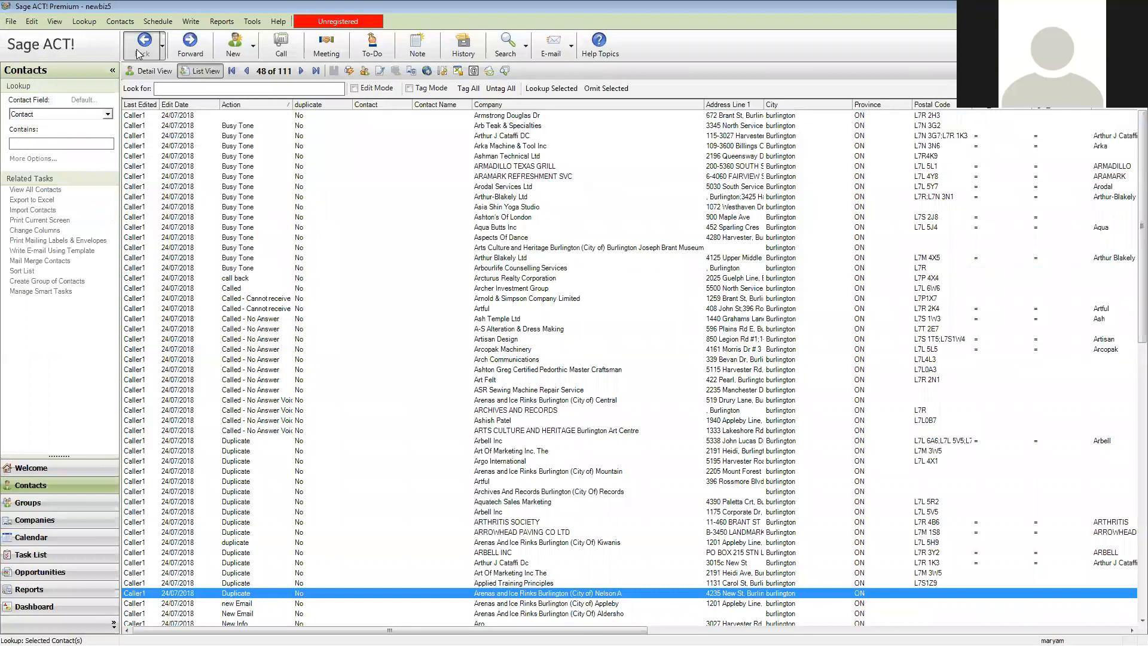
click(141, 48)
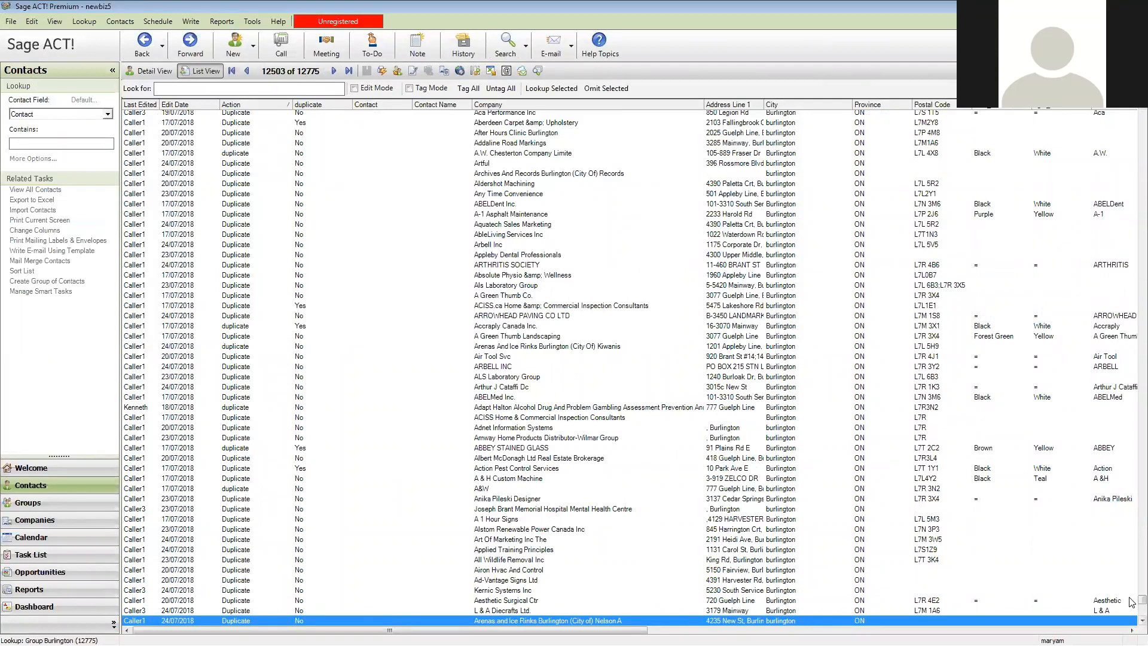
Sort the Burlington contacts by Edit Date with the newest dates first and return to the start of the list
scroll(630, 368, up, 1)
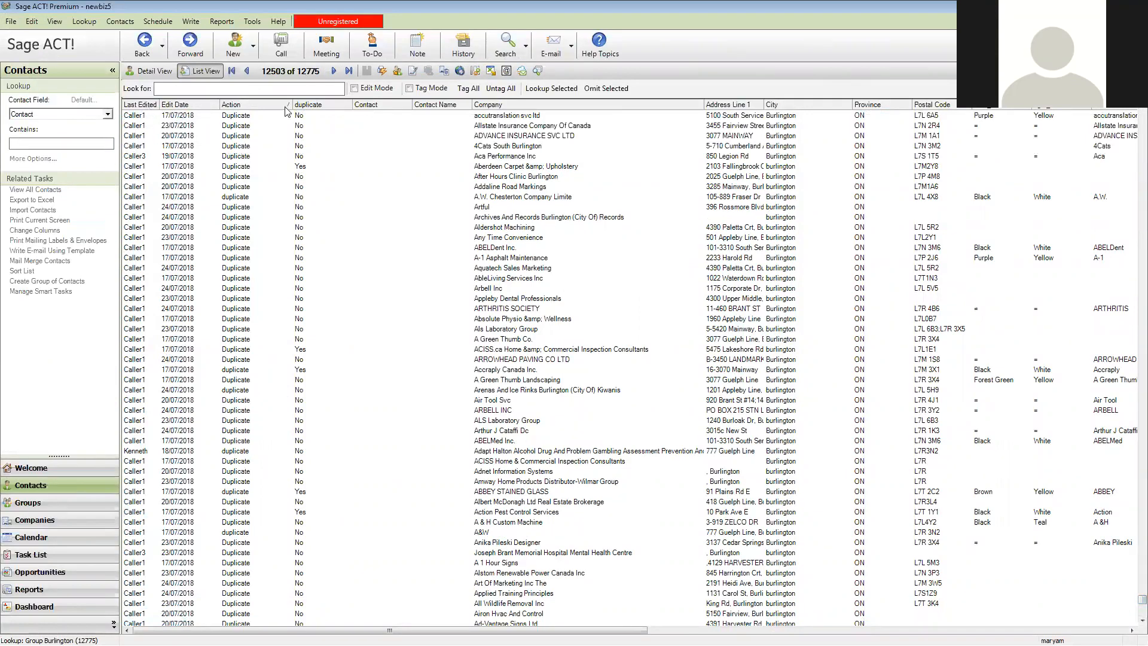
click(199, 107)
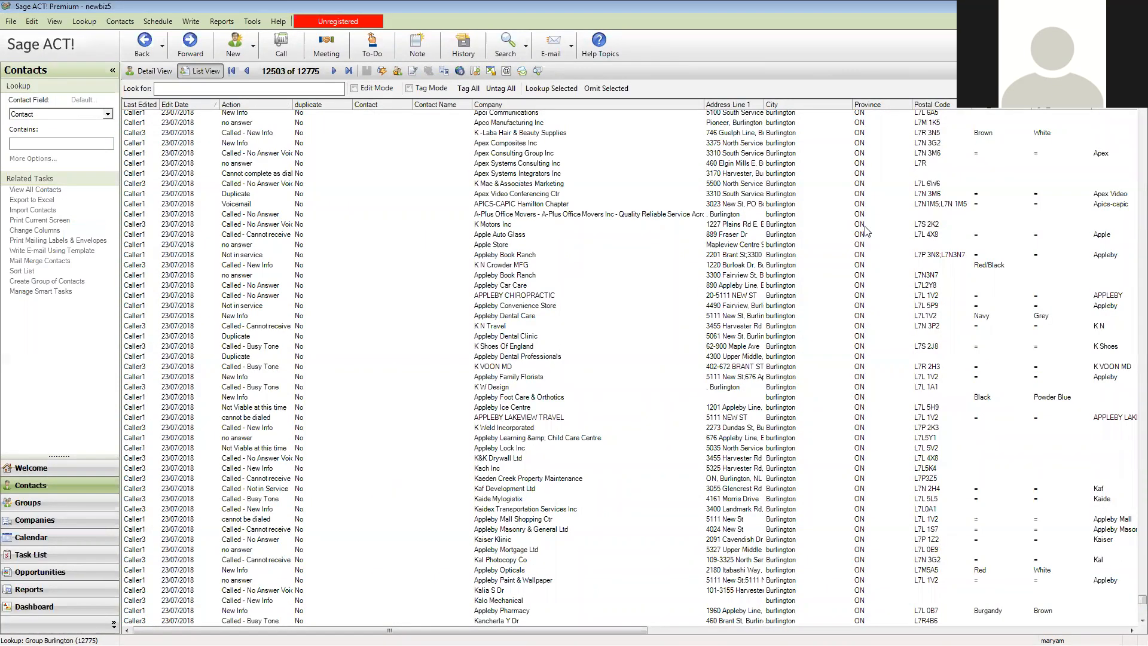
click(171, 105)
drag(1132, 604, 1129, 118)
Select all contacts edited on 24/07/2018 and narrow the list to only those contacts
click(170, 118)
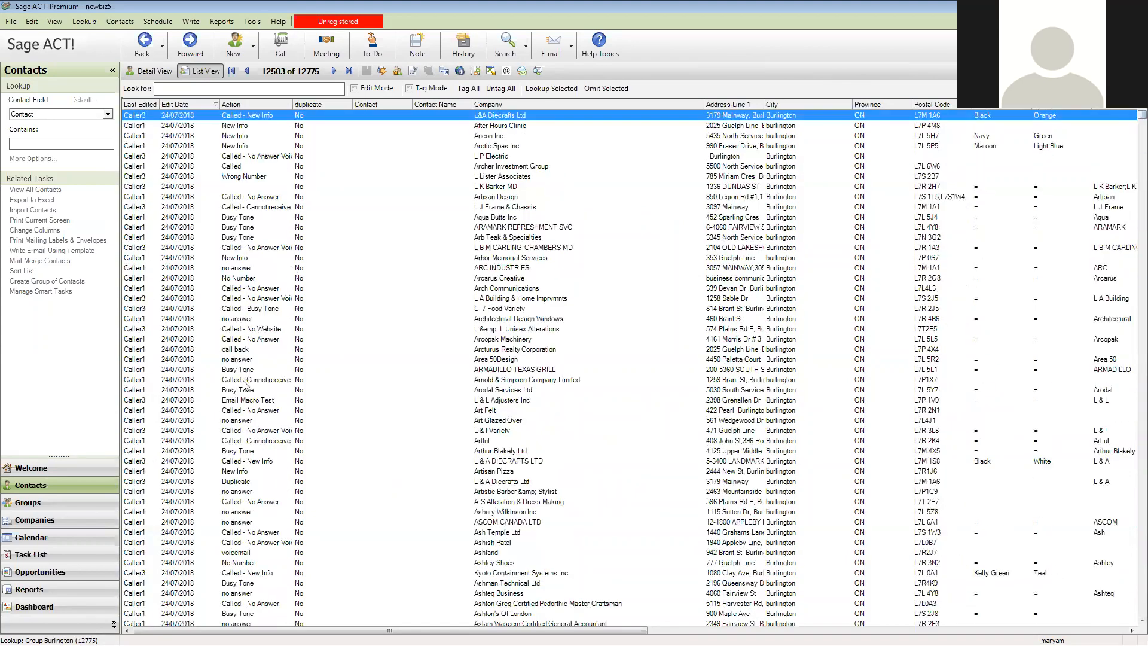
scroll(239, 407, down, 8)
scroll(238, 413, down, 20)
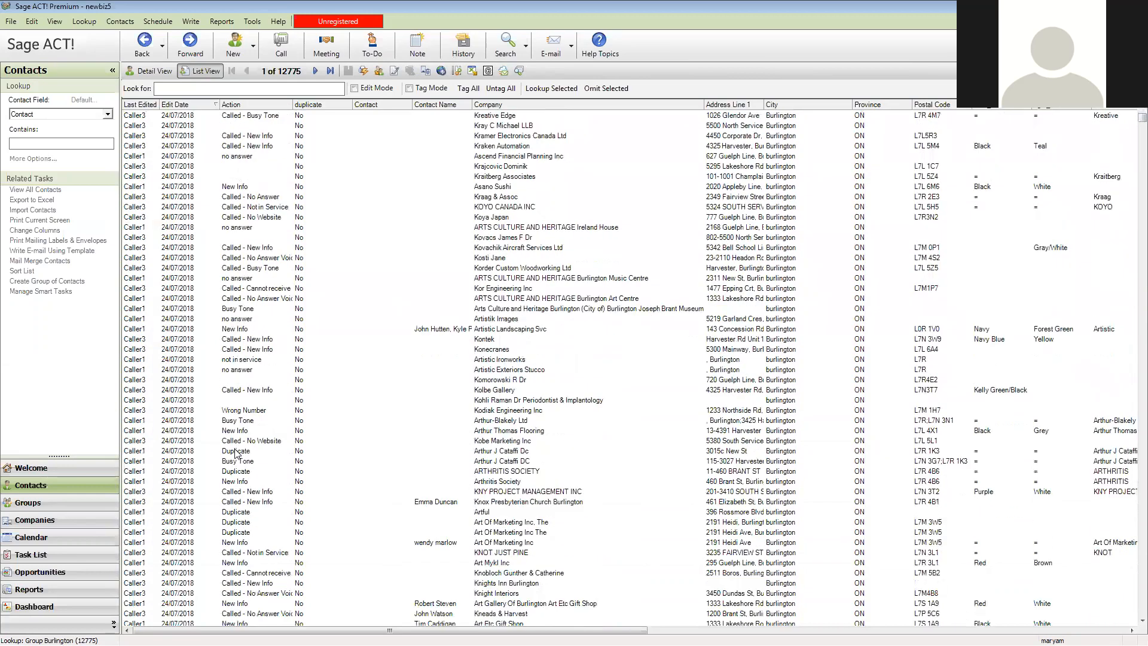
scroll(238, 473, down, 16)
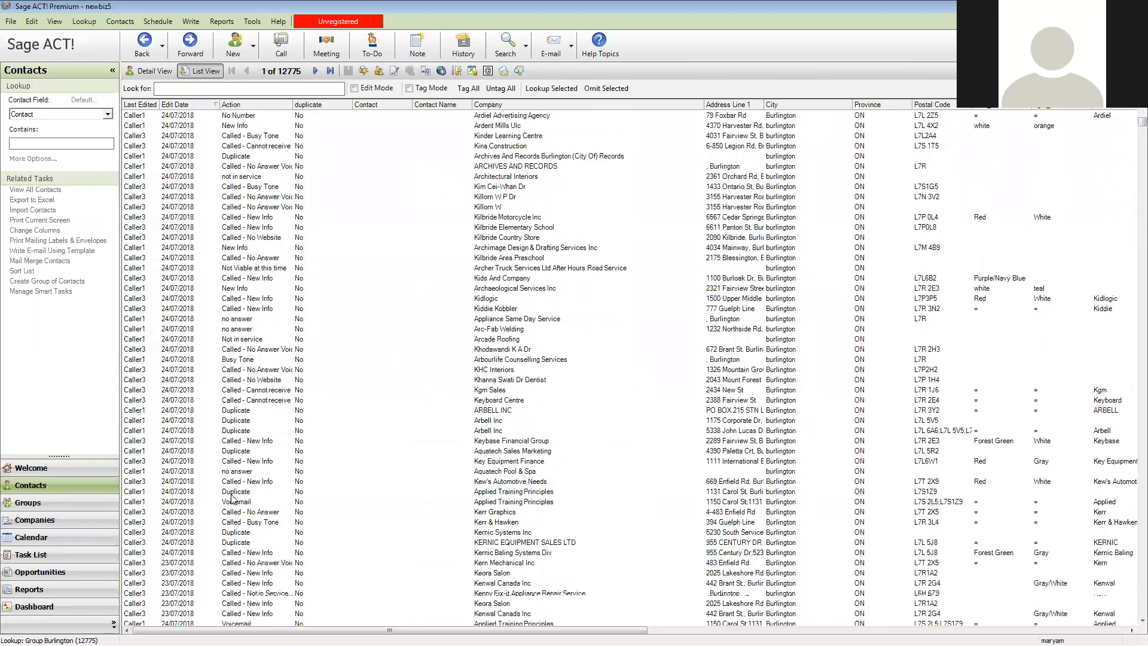
shift+click(172, 522)
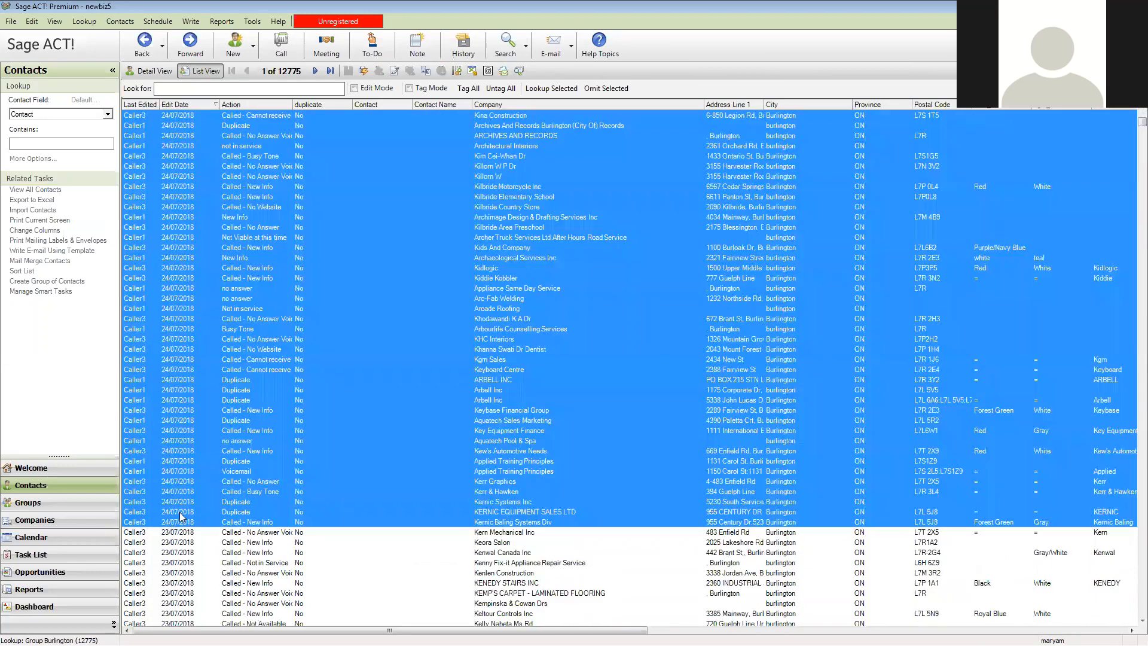
click(545, 90)
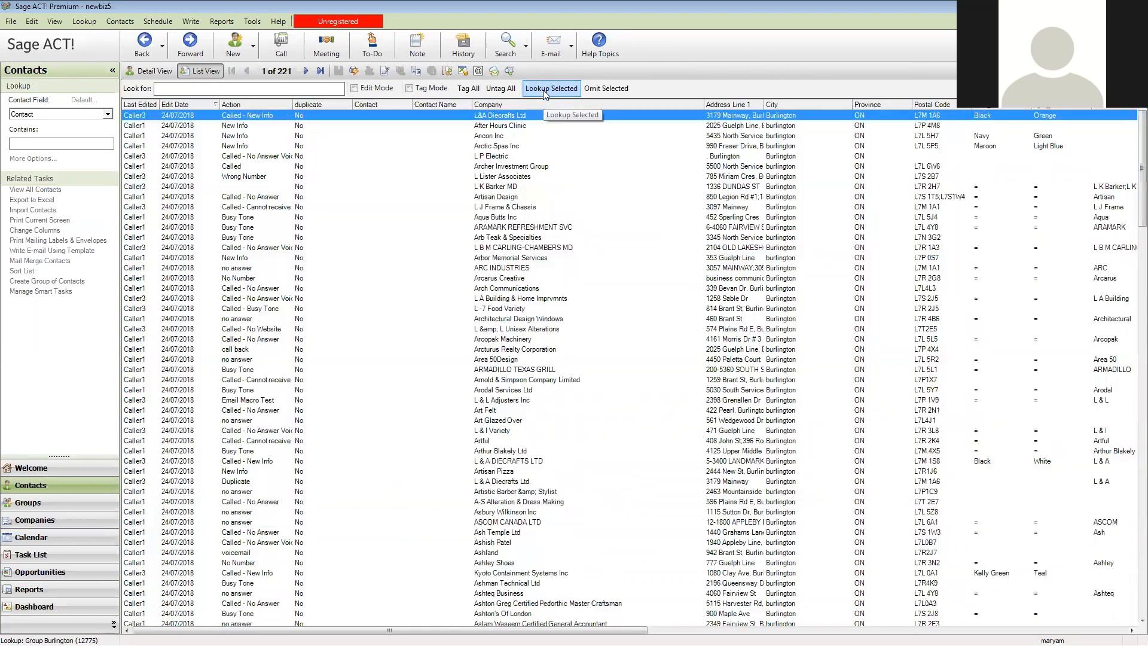
Sort the list by Last Edited in descending order and narrow it to only the contacts edited by Caller3
click(147, 105)
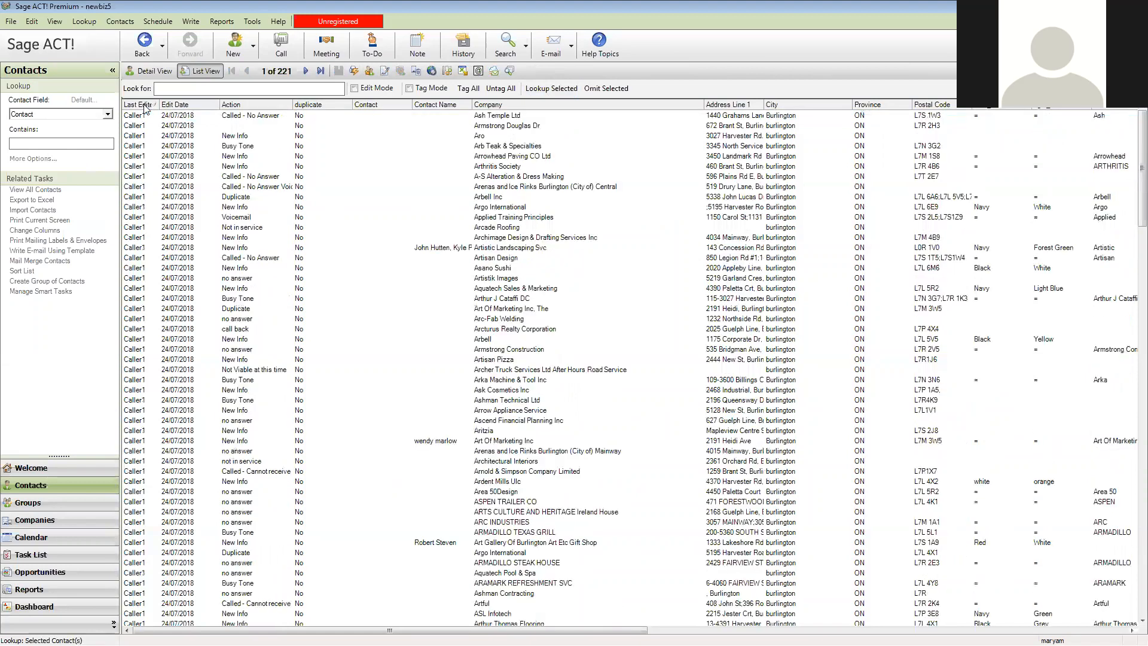
click(144, 104)
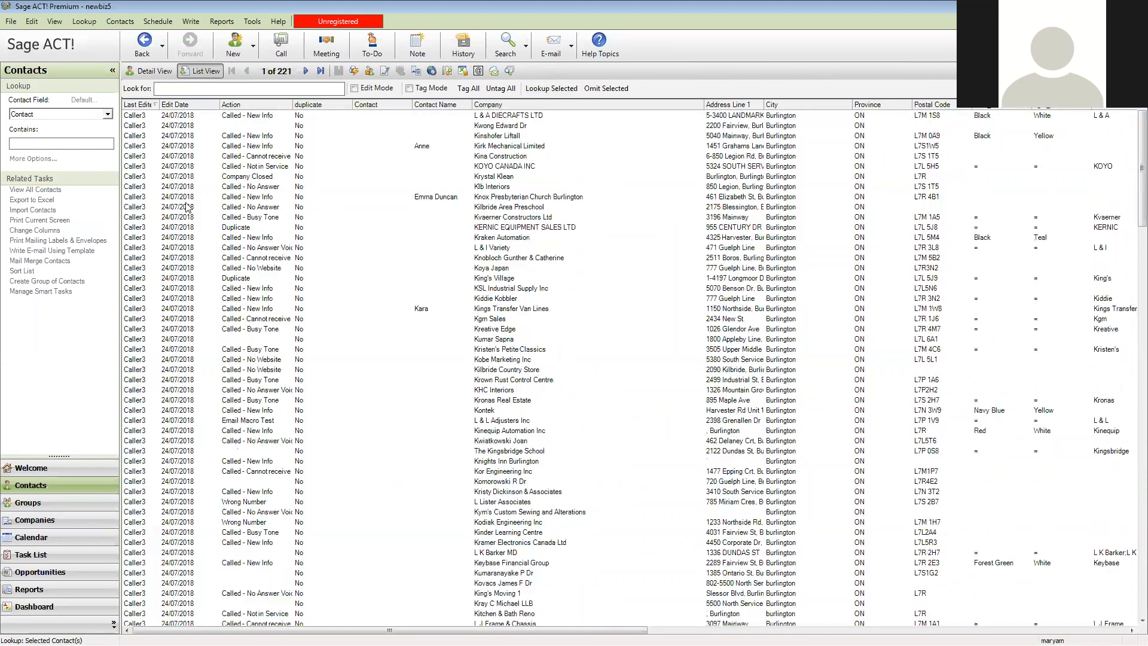
click(140, 116)
scroll(199, 353, down, 4)
scroll(199, 357, down, 20)
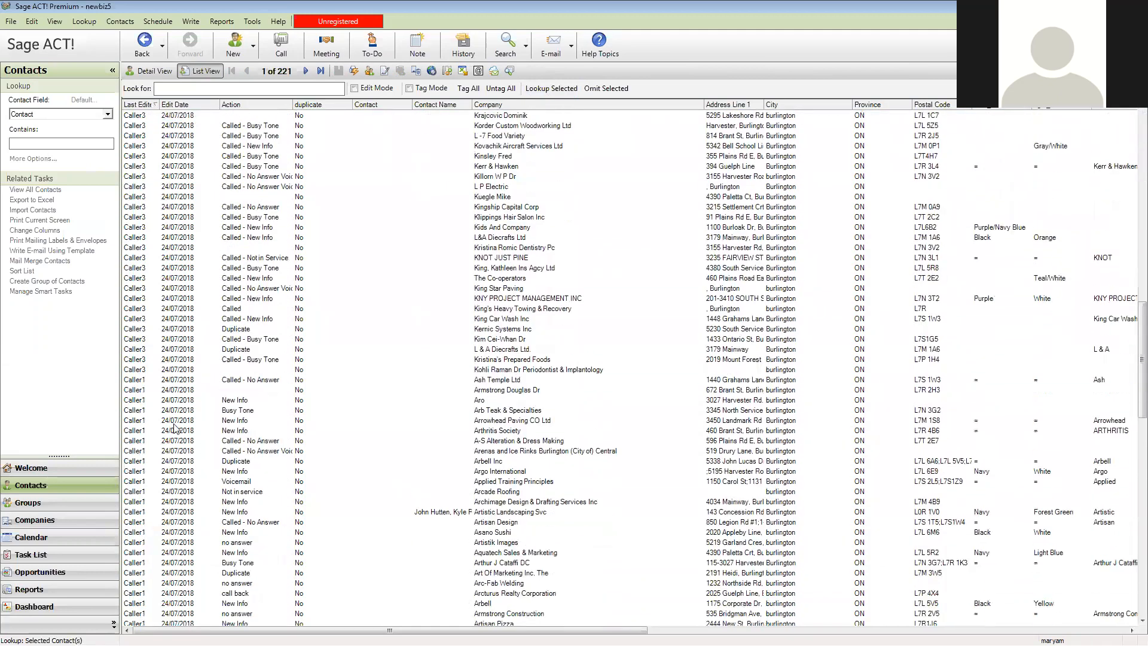
shift+click(150, 369)
click(564, 89)
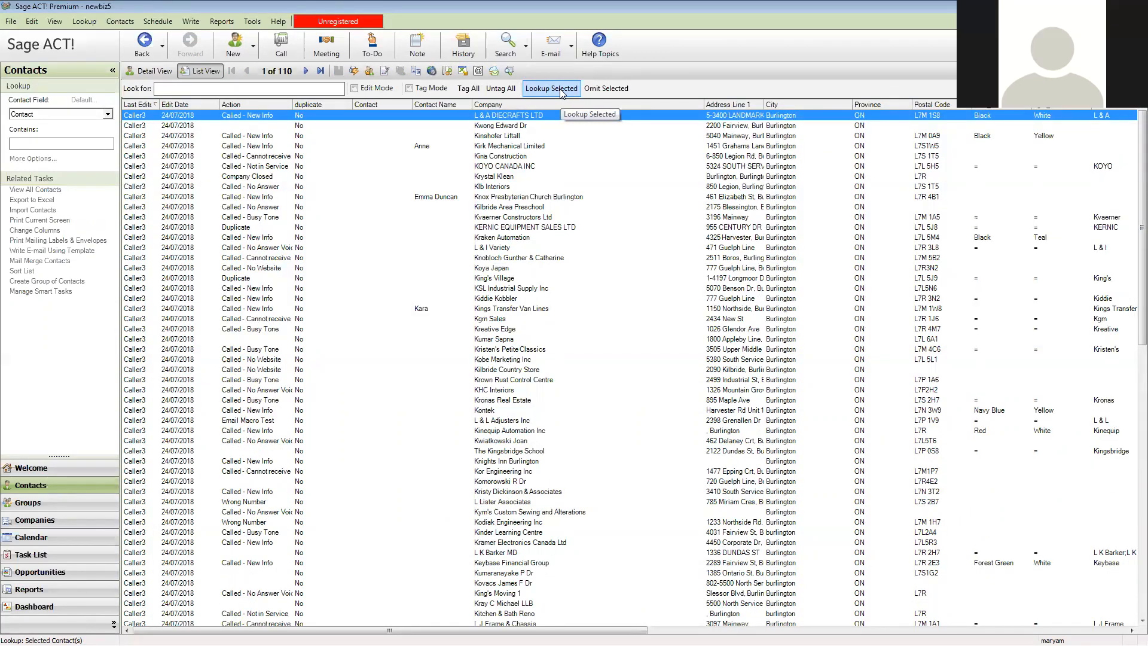
Sort Caller3's contacts by Action and select all those with a blank action
click(275, 106)
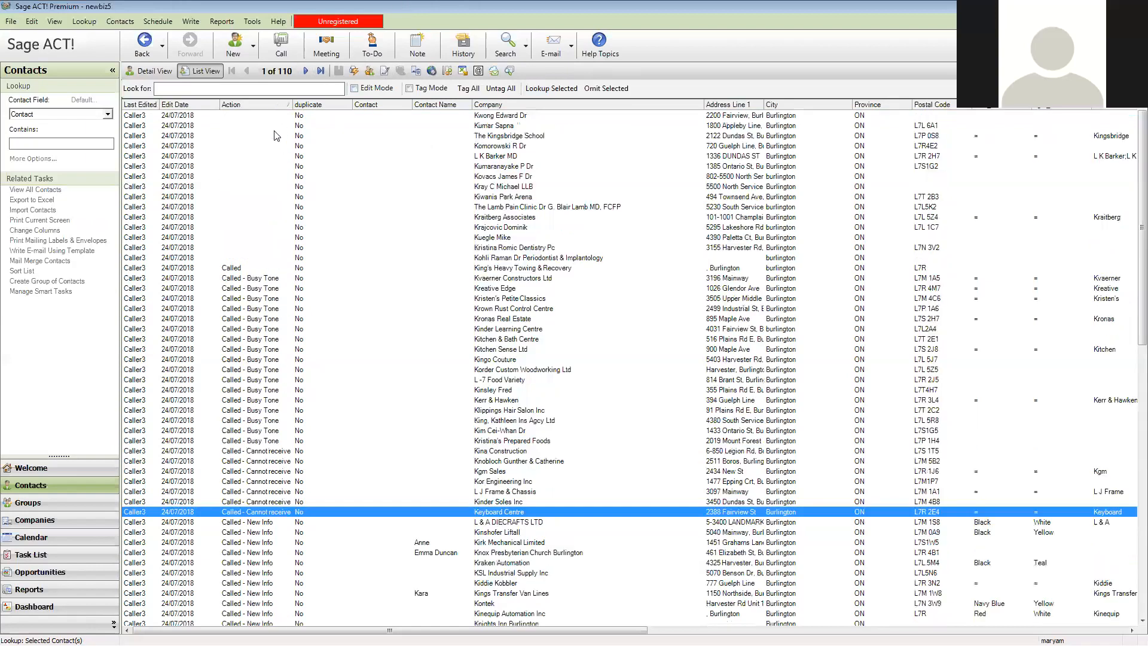
click(265, 119)
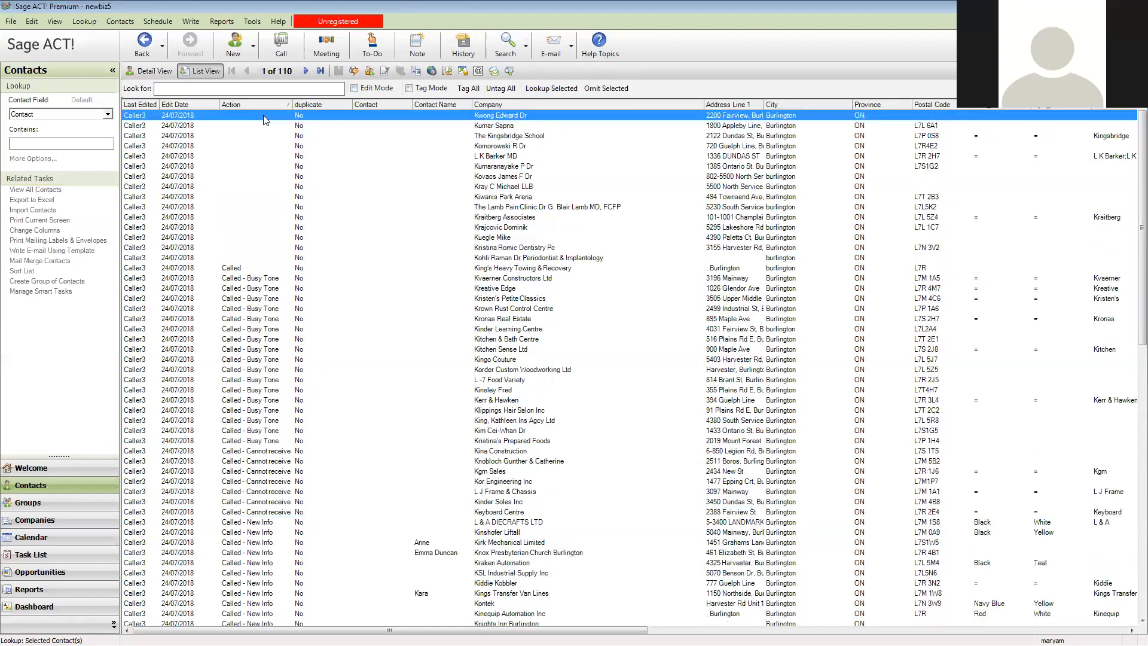
shift+click(251, 258)
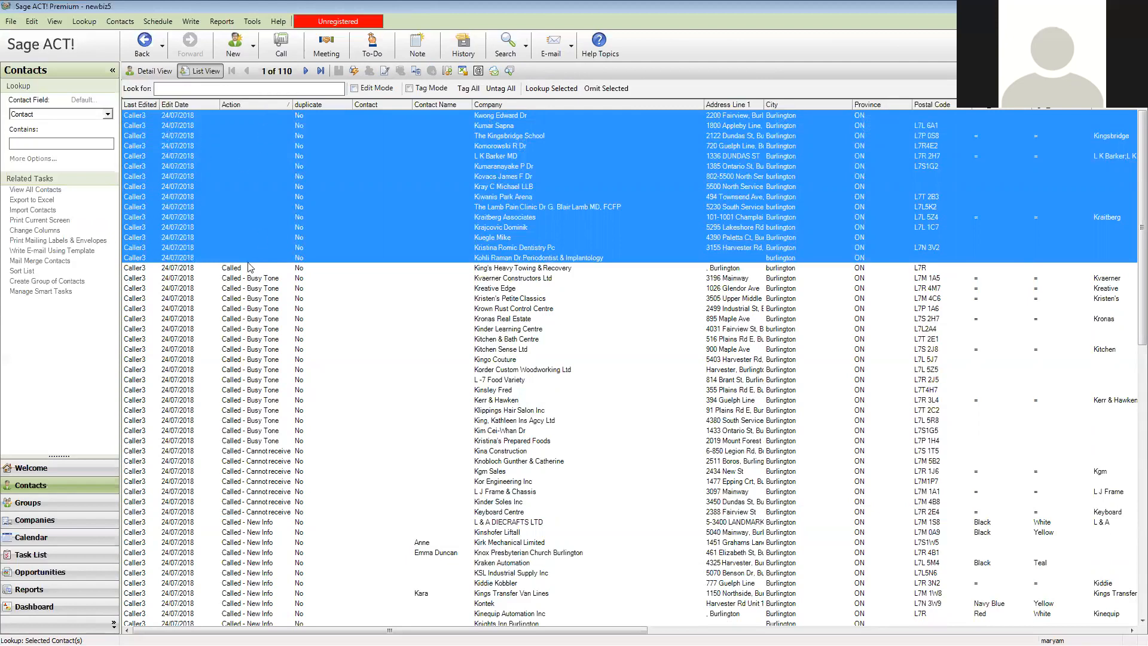
Check the Viability column for the contacts that have no action recorded
drag(625, 630, 1112, 629)
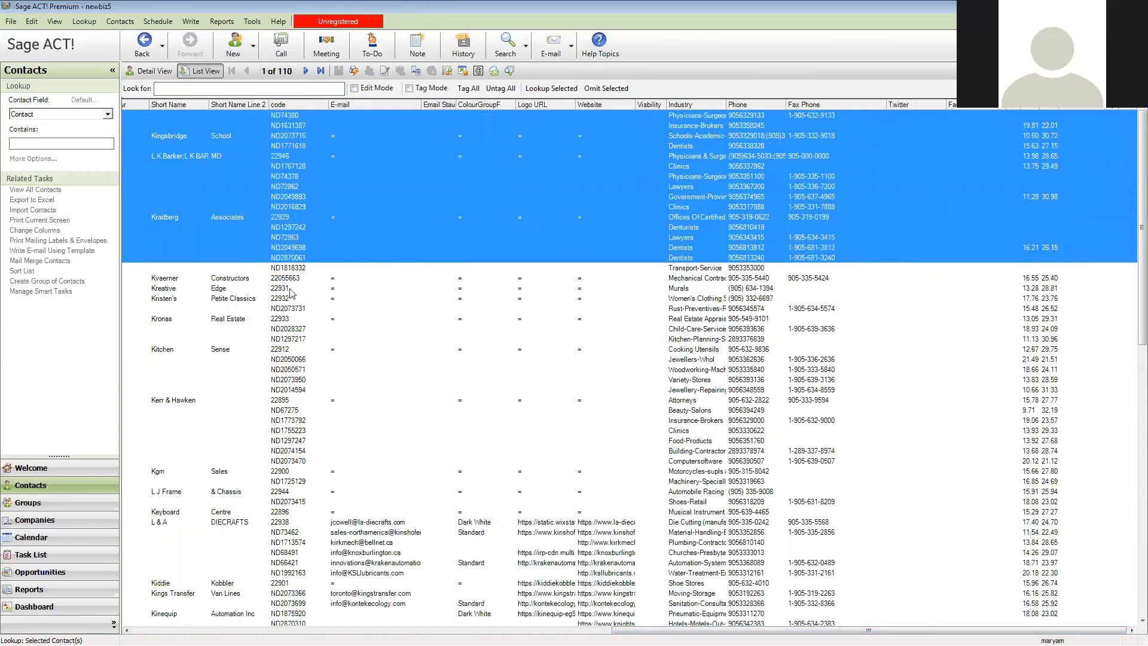
click(644, 116)
click(647, 127)
click(652, 135)
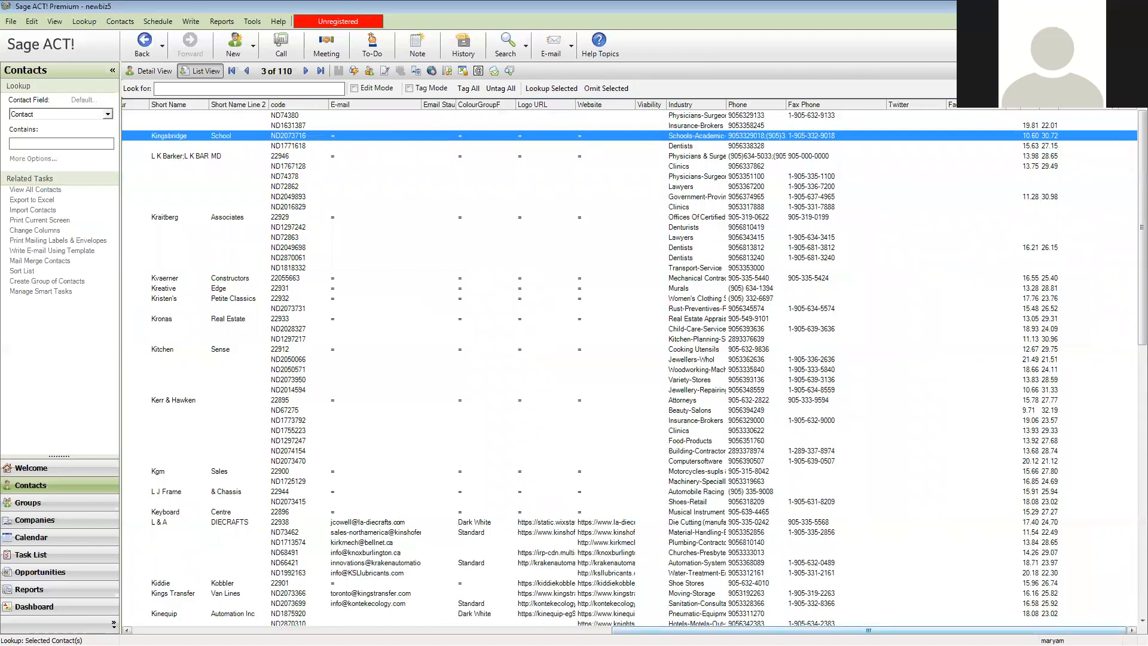
drag(906, 630, 426, 630)
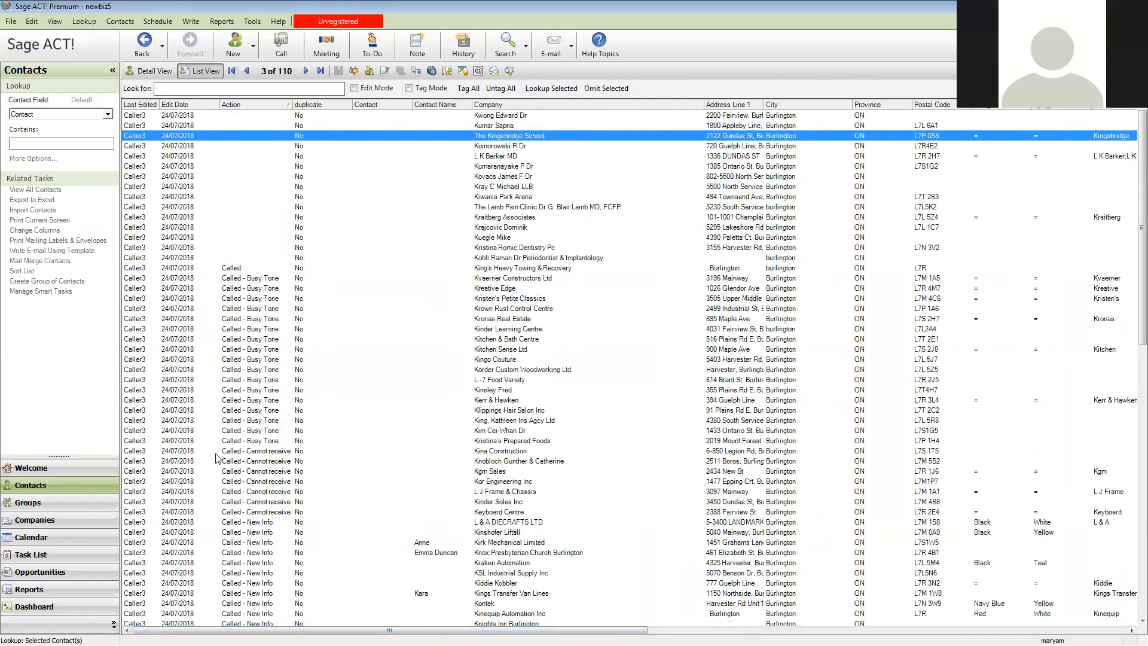
Enable Edit Mode and set the duplicate field to Yes for the Duplicate-action contacts KERNIC EQUIPMENT SALES LTD and King's Village
scroll(259, 458, down, 6)
scroll(259, 457, down, 12)
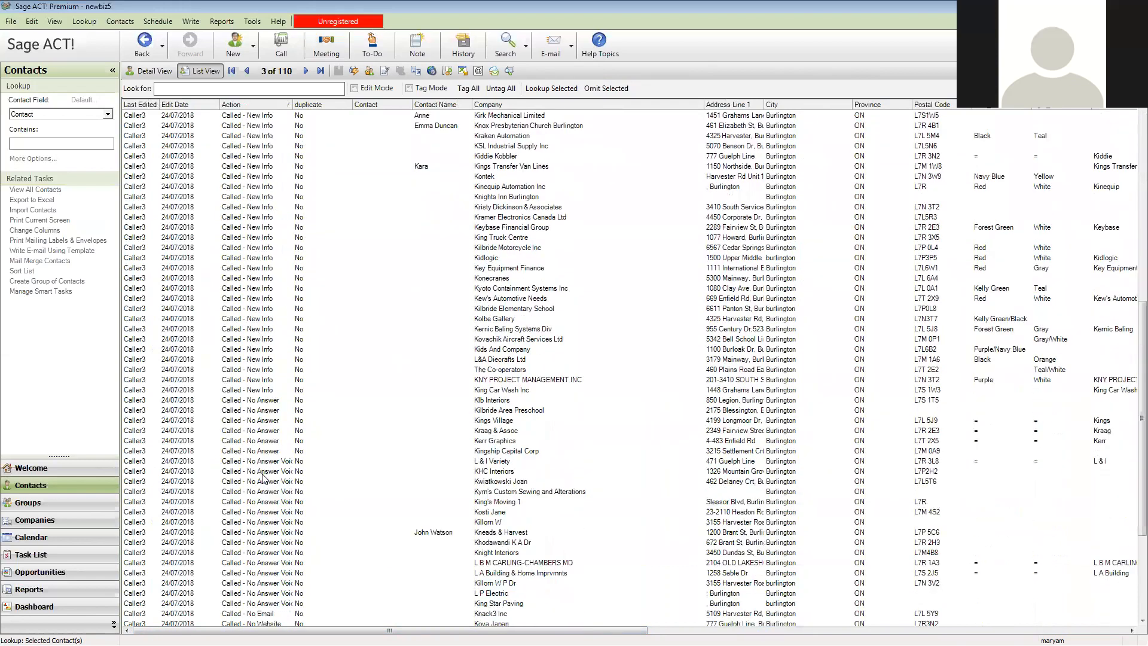
drag(242, 563, 243, 592)
click(307, 562)
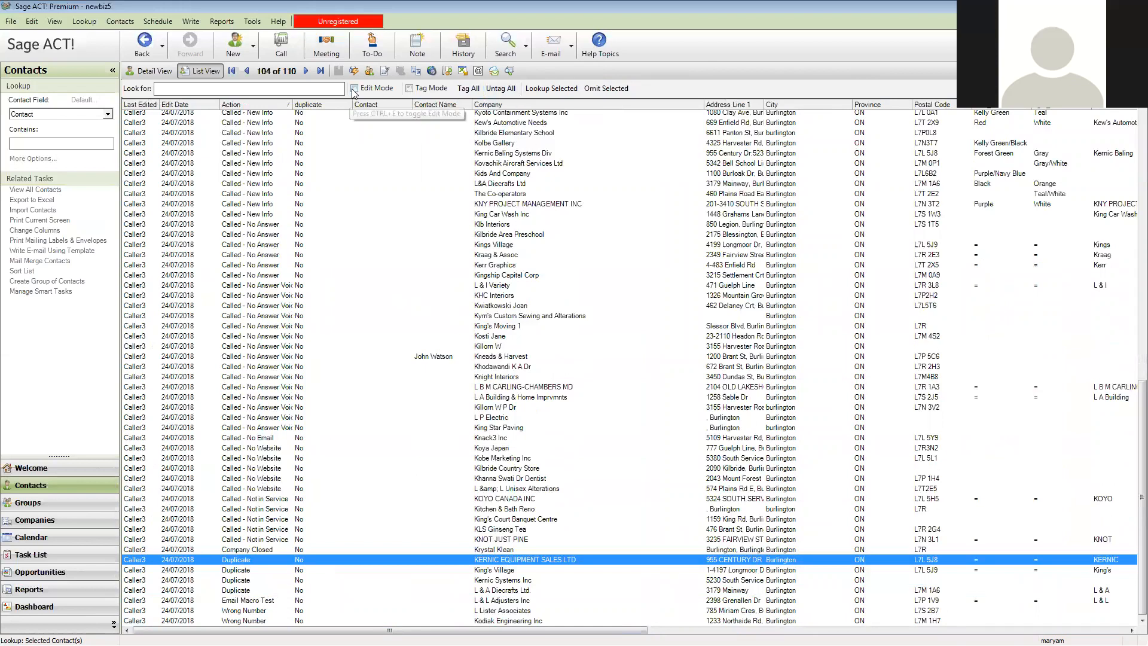
click(298, 562)
click(319, 564)
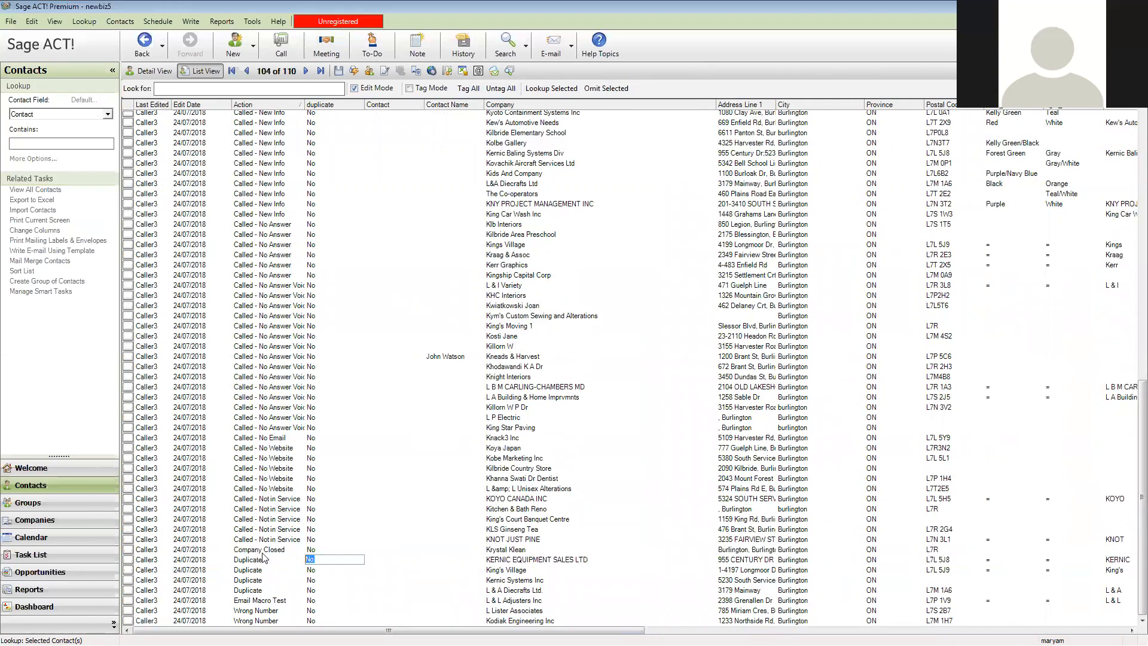
text(Yes)
click(310, 569)
drag(315, 571, 281, 567)
text(Yes)
Set the duplicate field to Yes for Kernic Systems Inc and L & A Diecrafts Ltd., and turn off Edit Mode
click(319, 579)
double_click(318, 580)
text(Yes)
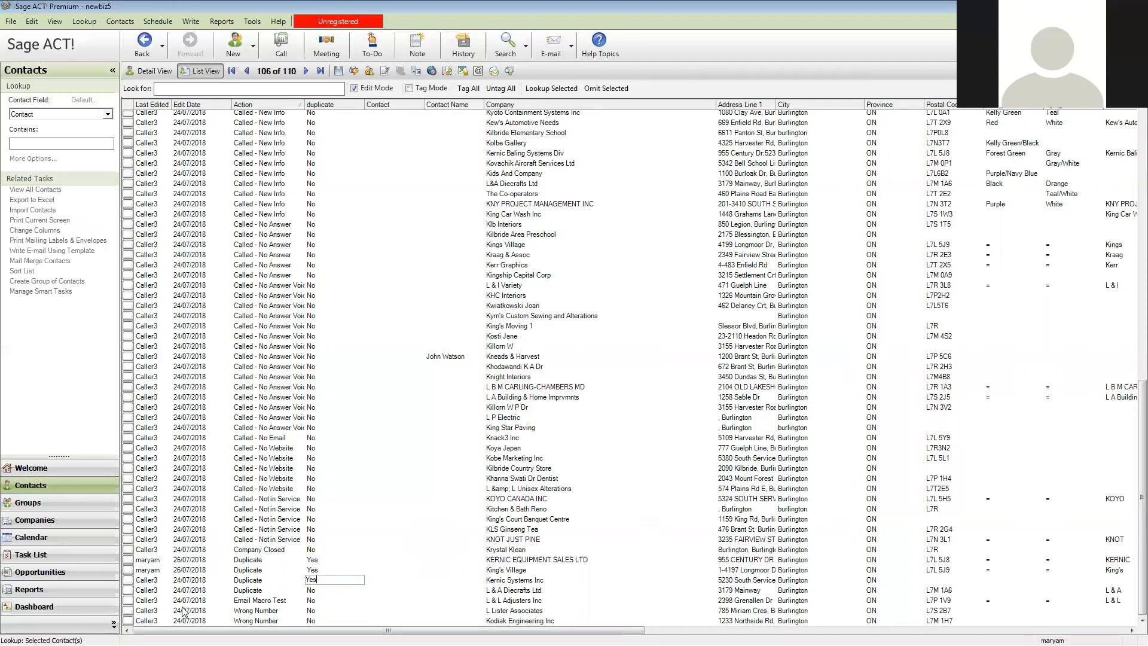
click(319, 593)
click(318, 592)
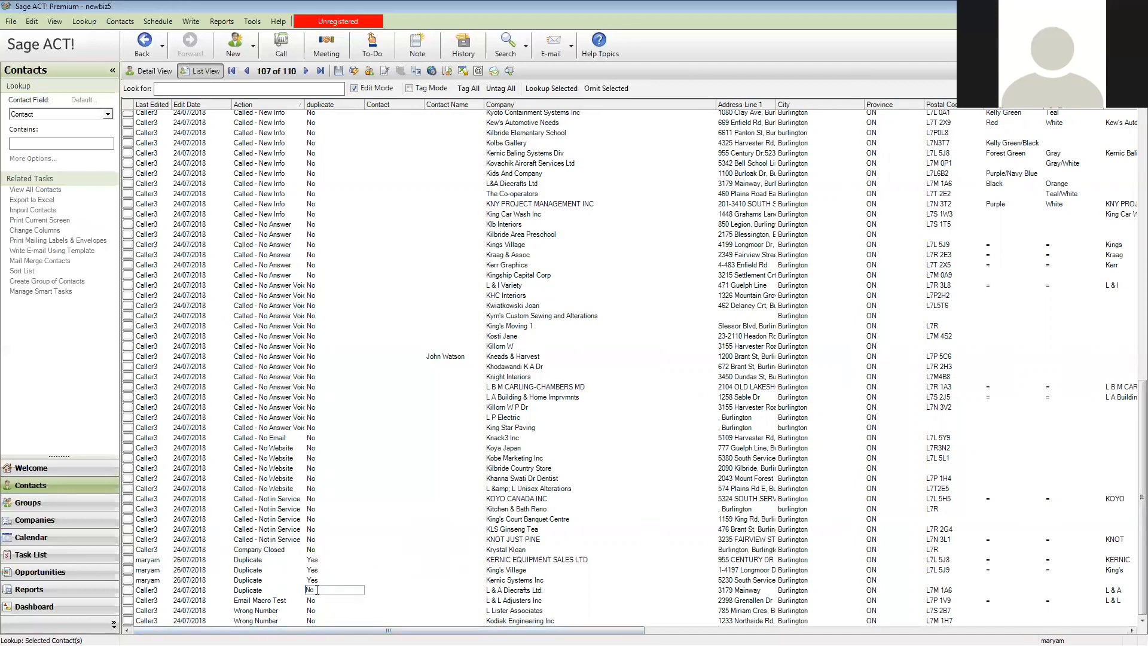
text(Yes)
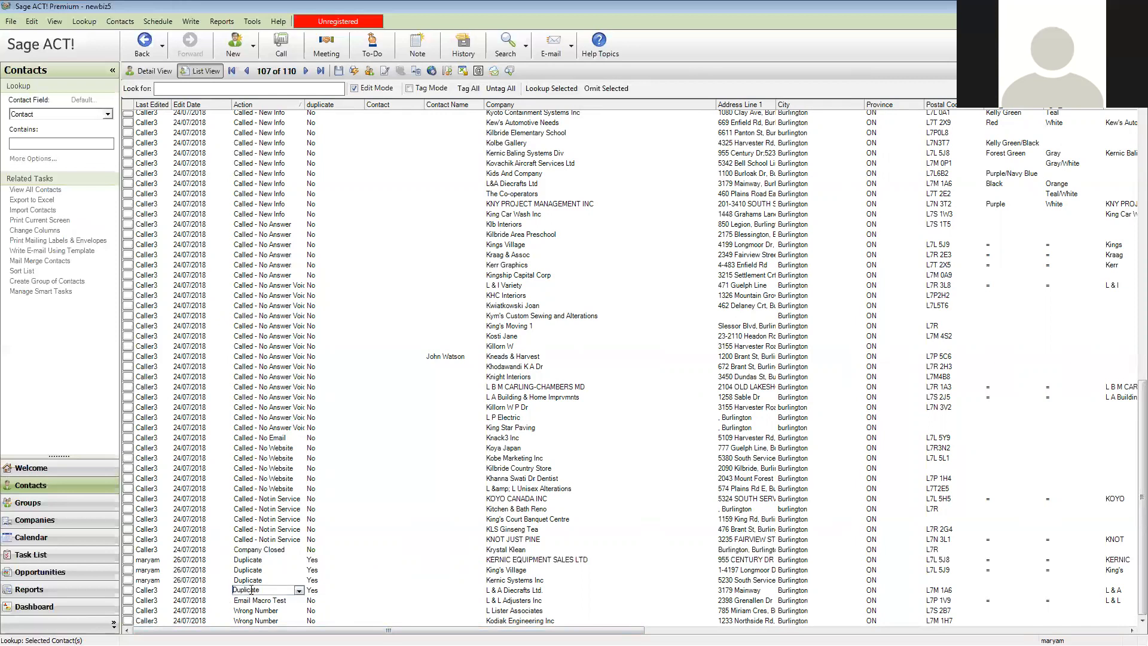
click(362, 88)
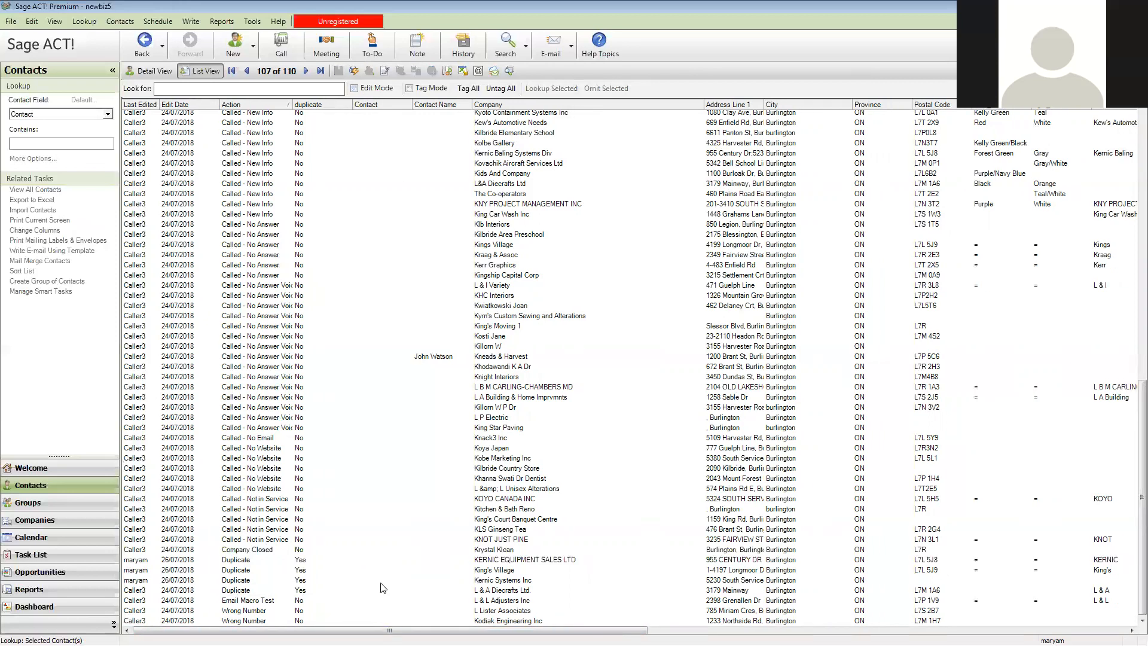
Select all of Caller3's contacts whose action is Called - New Info, from L & A DIECRAFTS LTD through King Car Wash Inc
click(240, 551)
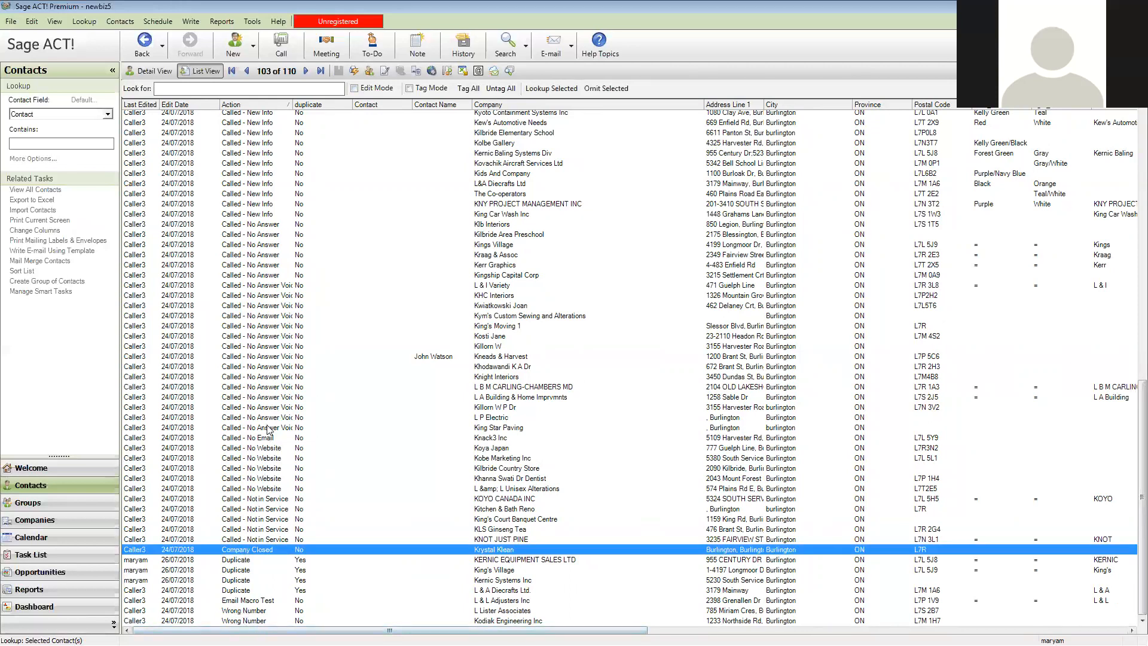
scroll(328, 414, up, 3)
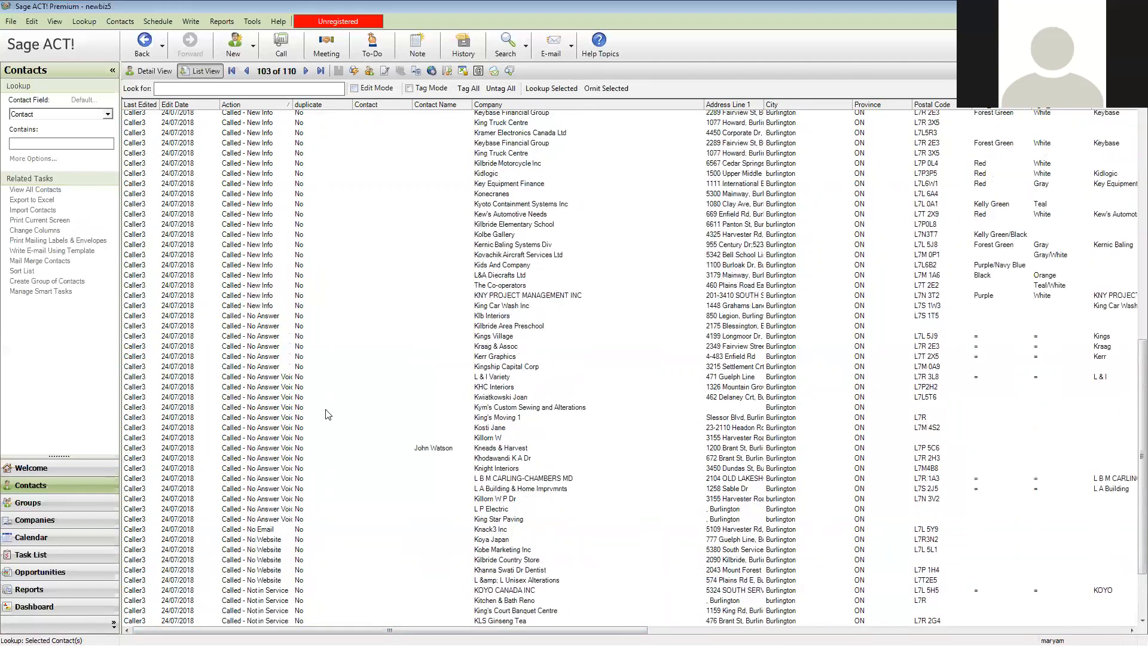
click(279, 308)
scroll(406, 266, up, 5)
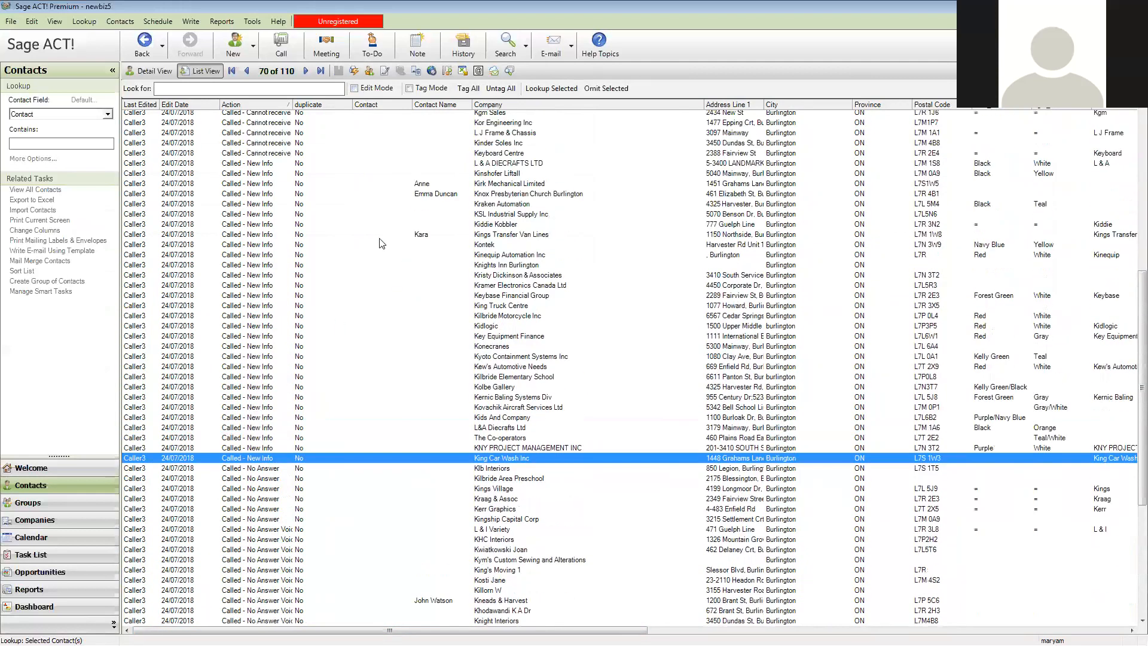
shift+click(261, 163)
scroll(343, 389, up, 14)
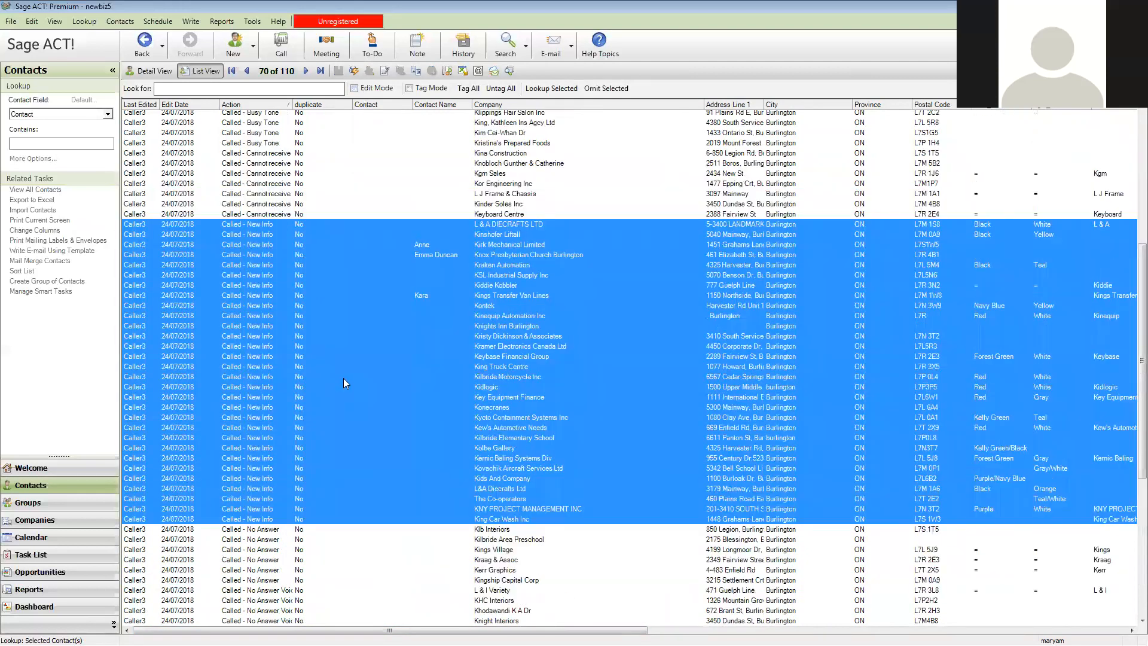
scroll(352, 384, down, 8)
scroll(352, 385, down, 14)
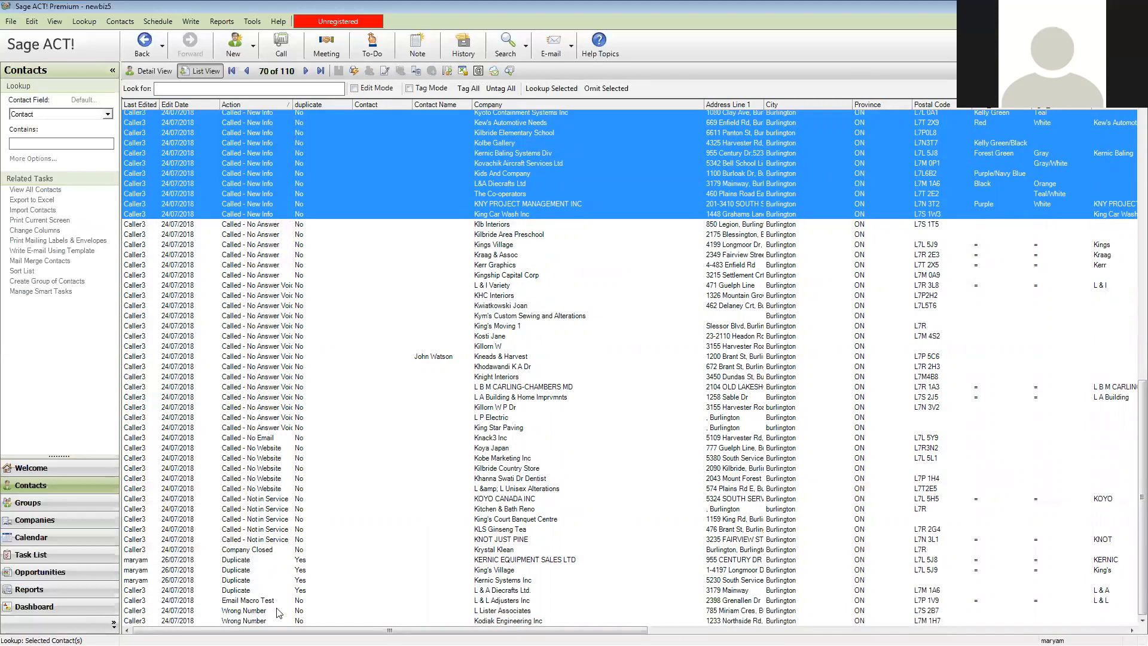
Add the Email Macro Test contact L & L Adjusters Inc to the selection and narrow the list to the selected contacts
click(246, 602)
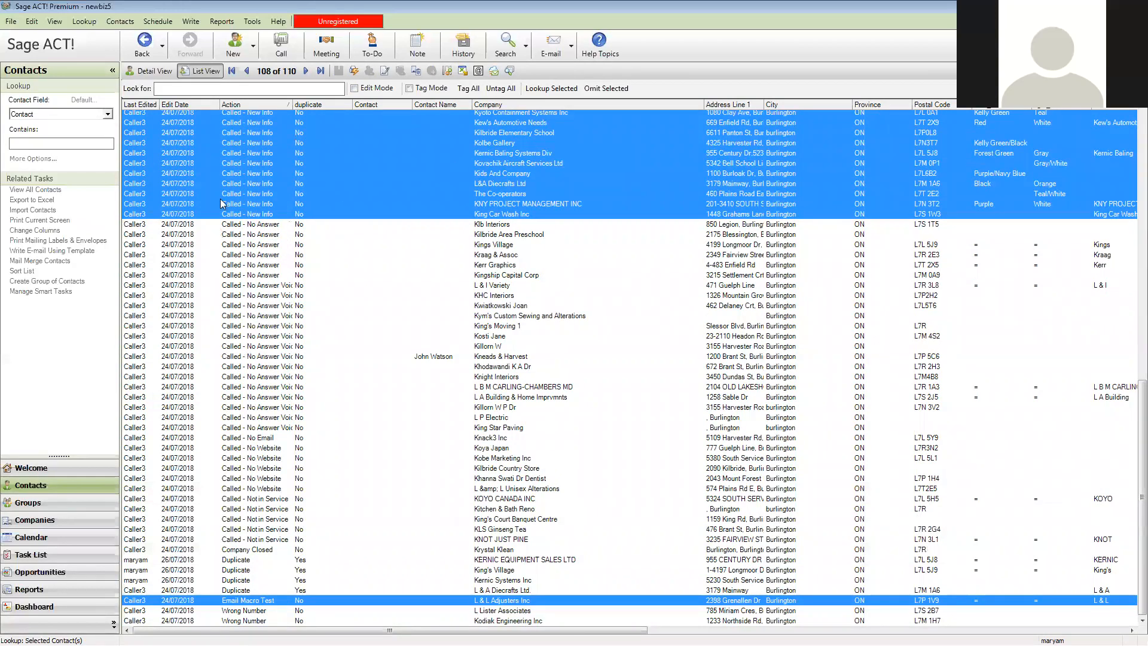
scroll(248, 176, up, 13)
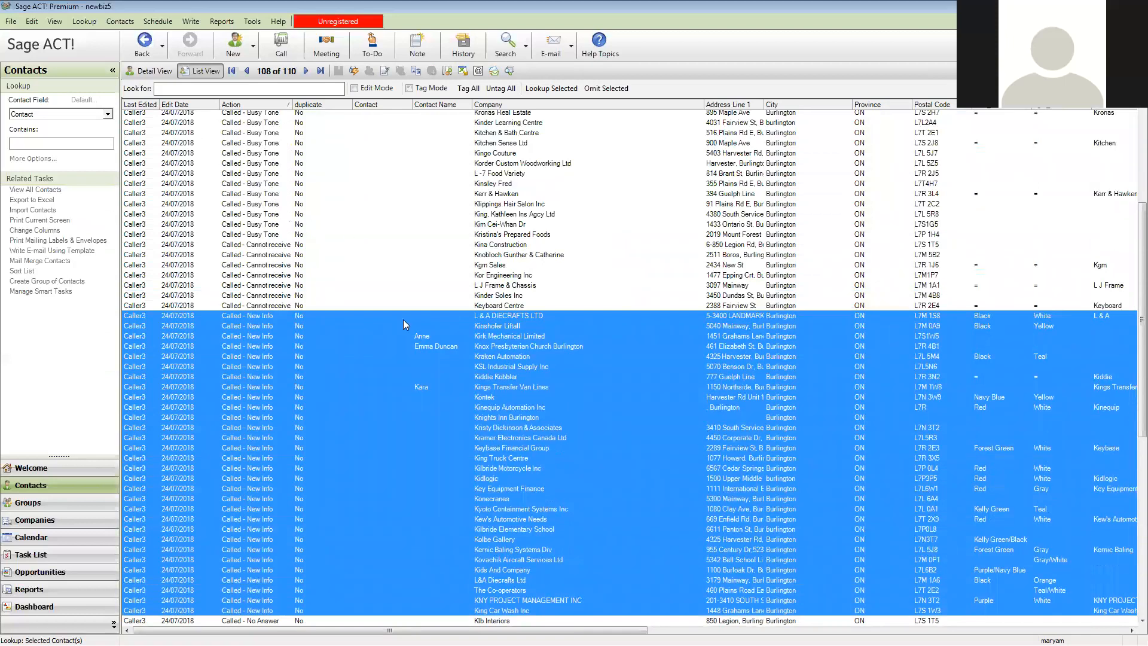
scroll(406, 347, down, 8)
scroll(407, 353, down, 5)
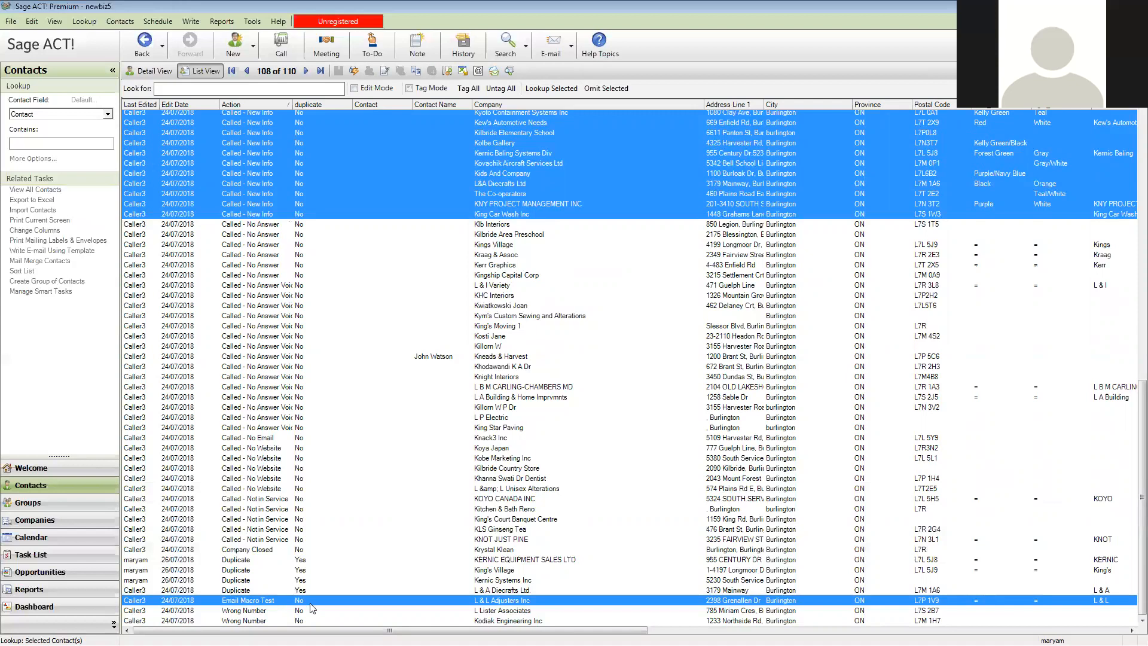
ctrl+click(297, 337)
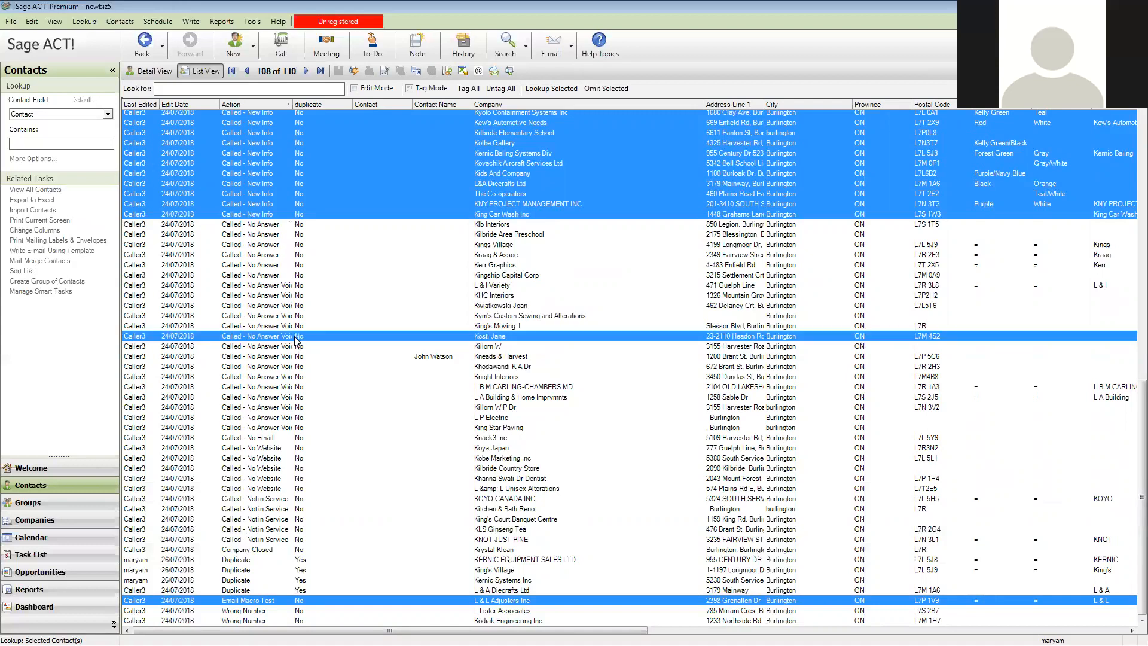
ctrl+click(297, 338)
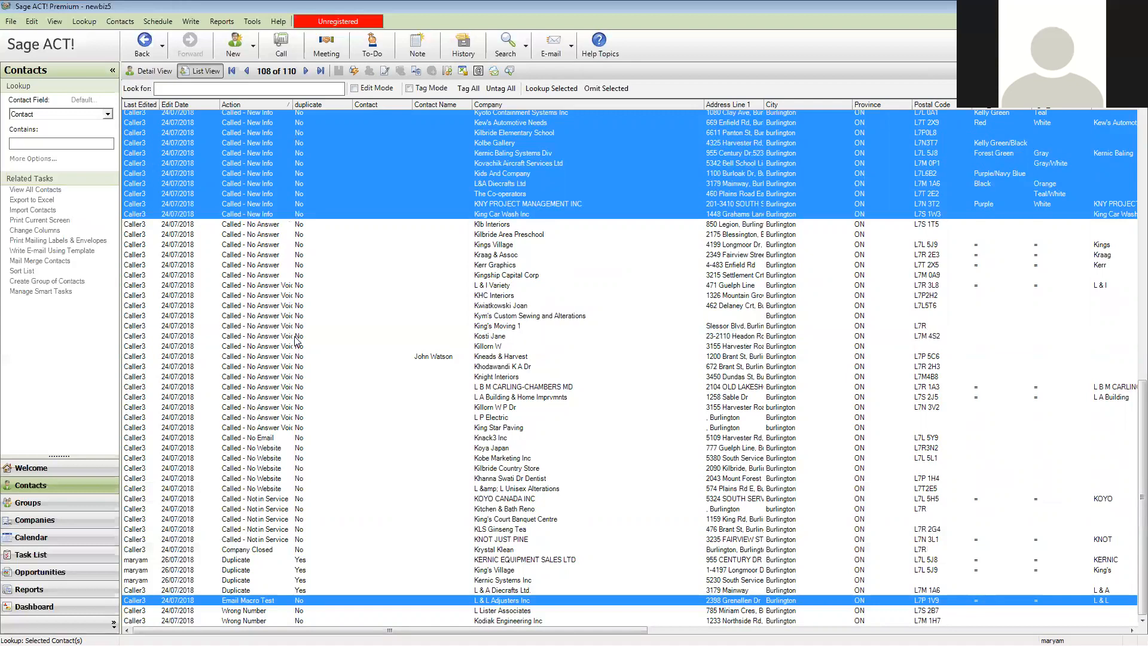
click(529, 93)
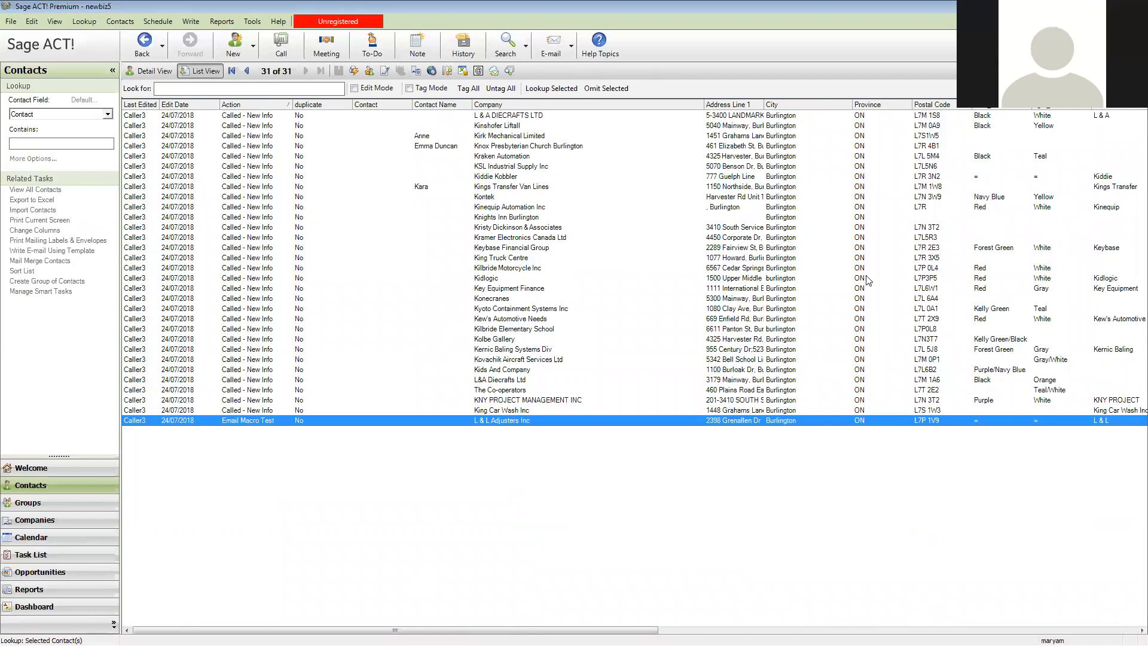
Sort the contacts by Short Name in descending order and narrow the list to those with a short name, L & L through Kernic Baling
drag(628, 630, 952, 630)
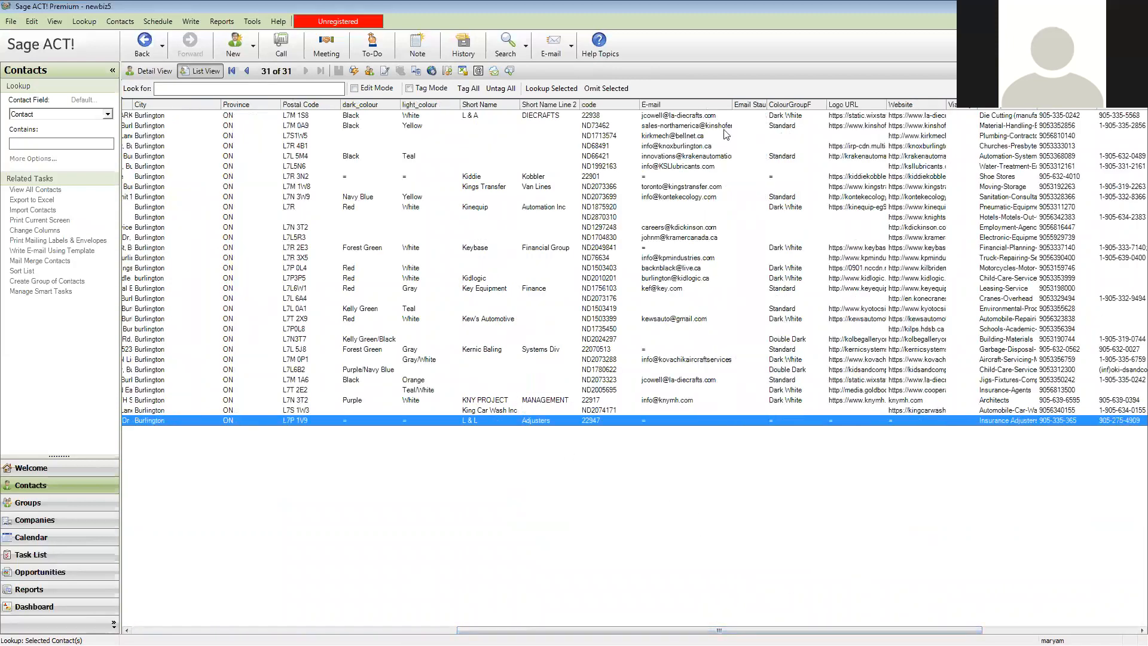
click(501, 105)
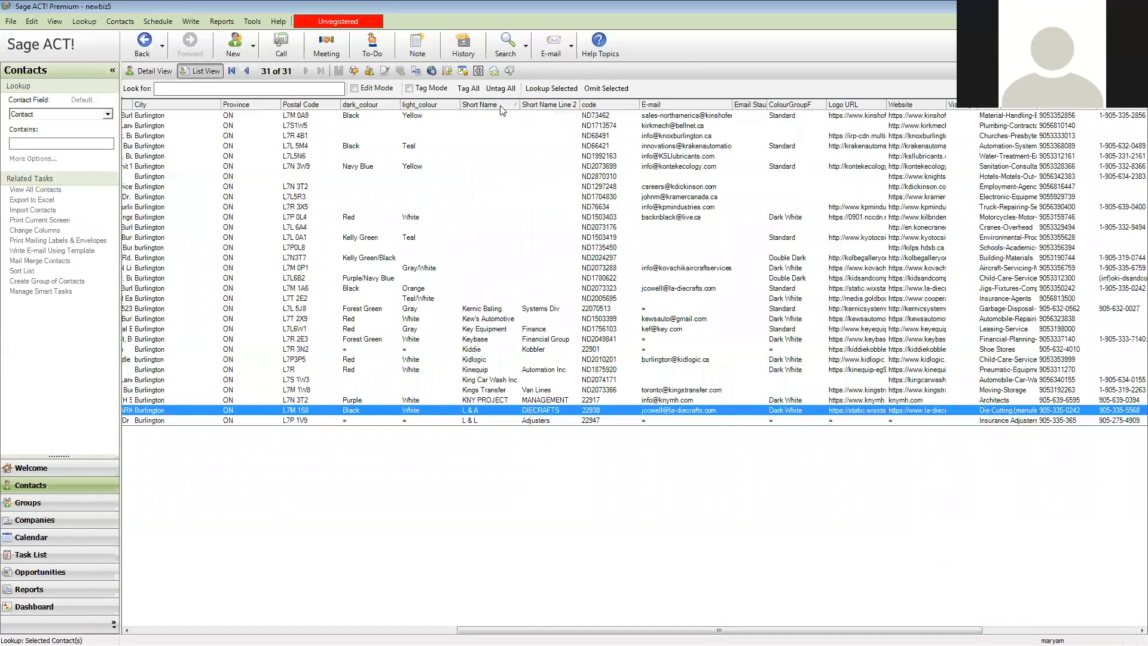
click(501, 106)
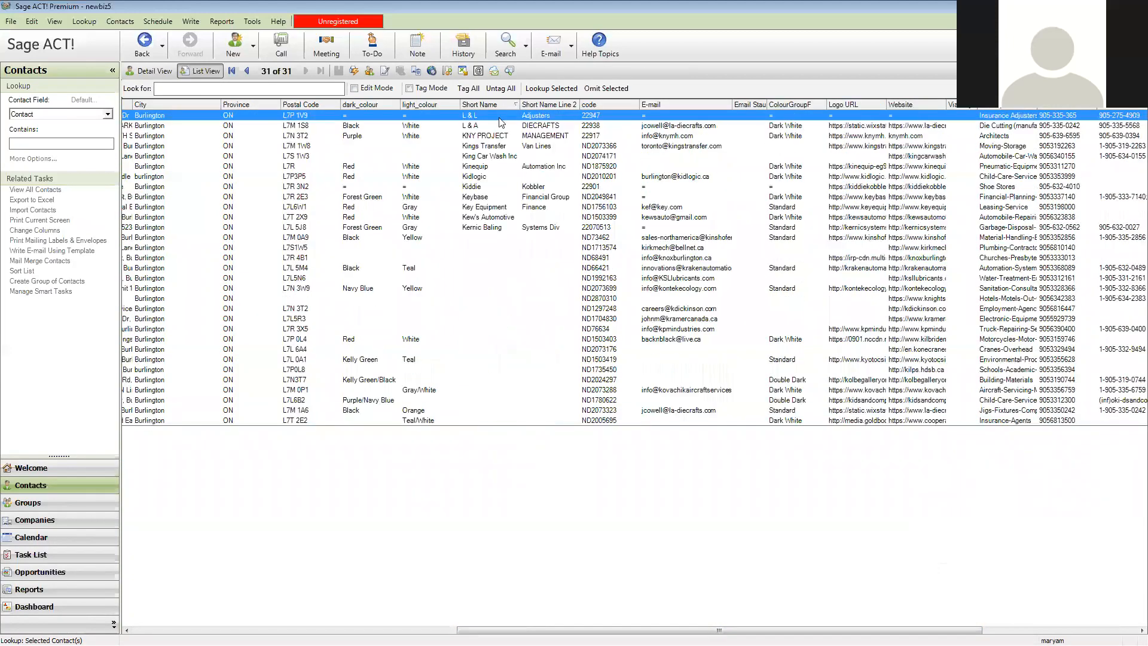
shift+click(476, 231)
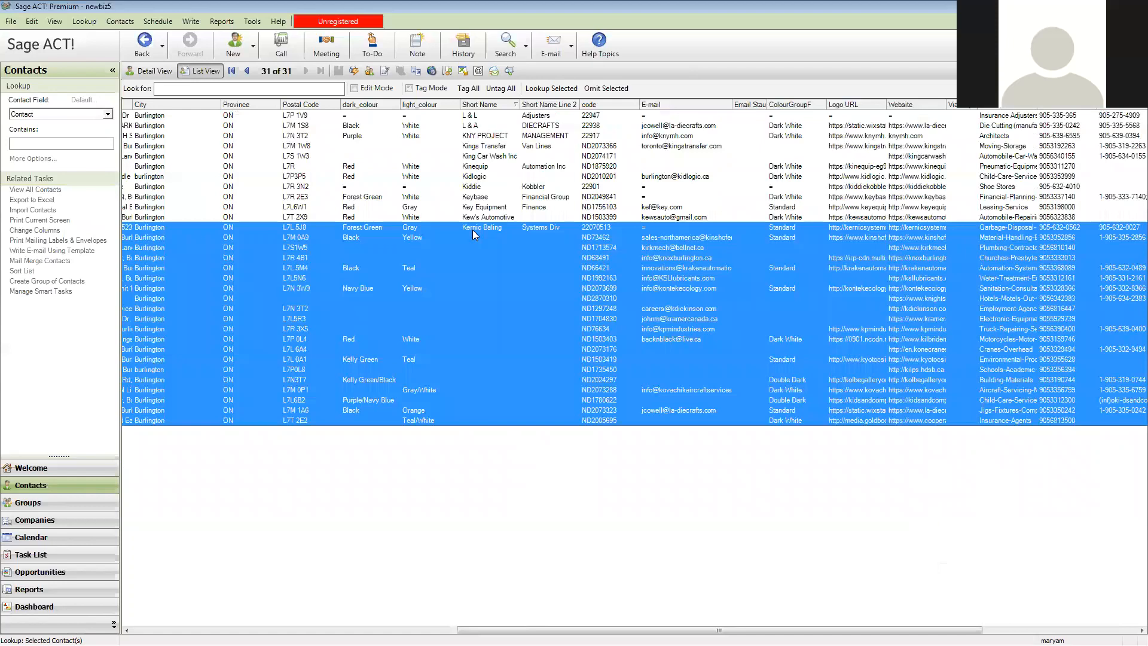
click(488, 118)
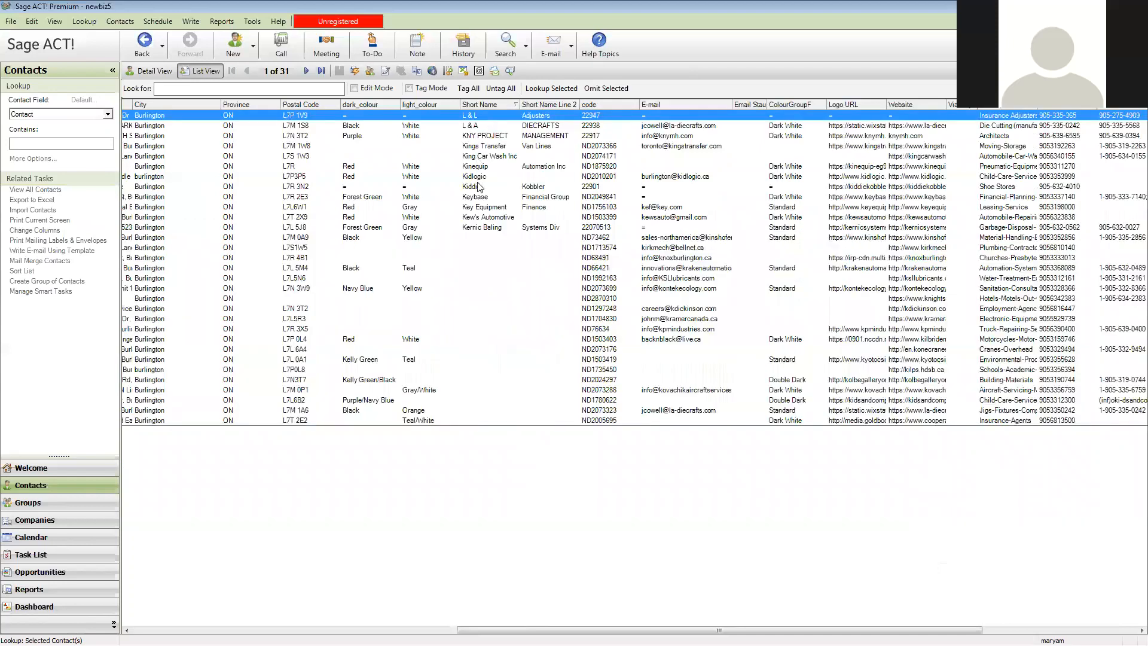
shift+click(476, 230)
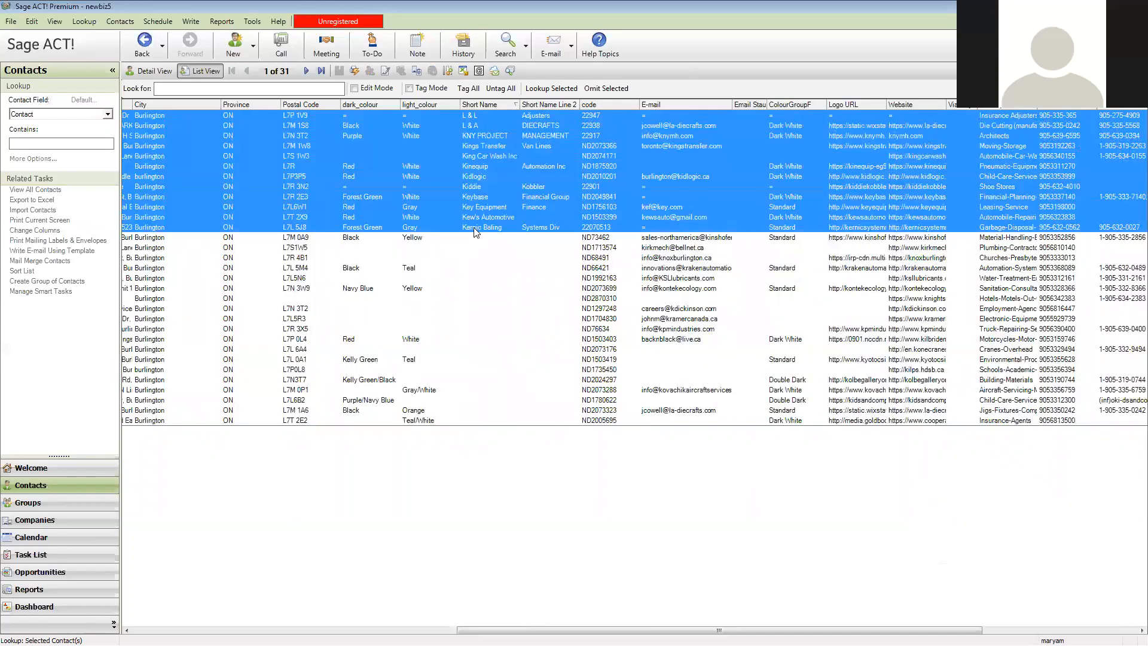
click(550, 88)
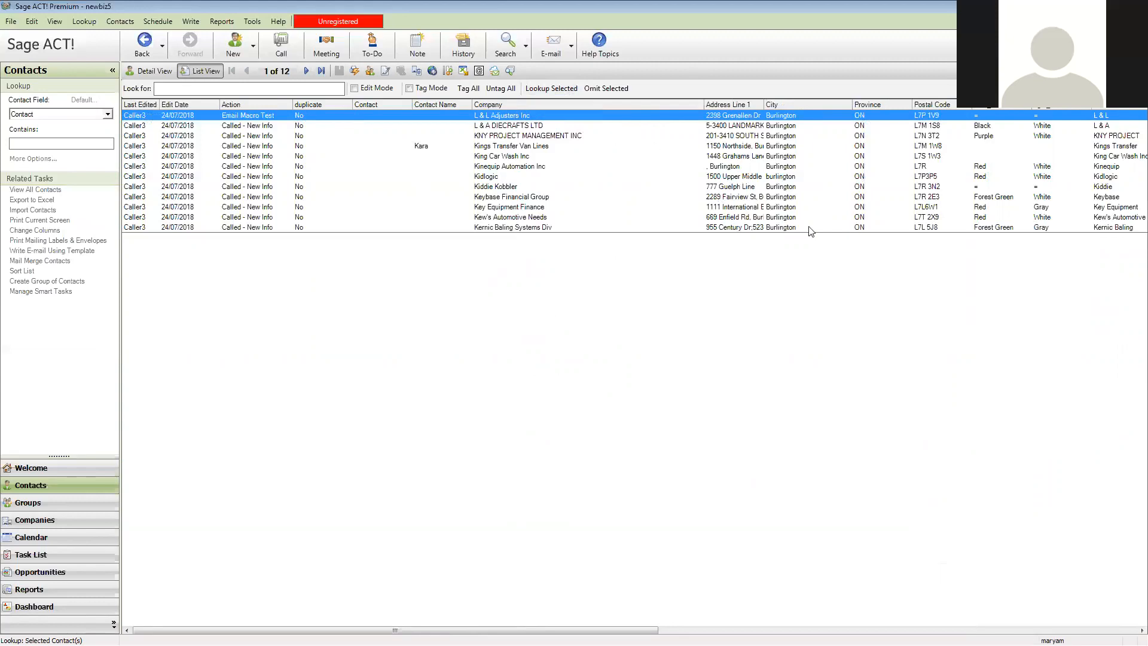
Review the e-mail, colour group, logo, website and viability columns for the contacts that have a short name
drag(394, 630, 873, 630)
mouse_move(961, 630)
mouse_down()
mouse_move(524, 621)
mouse_move(484, 607)
mouse_move(962, 630)
mouse_up()
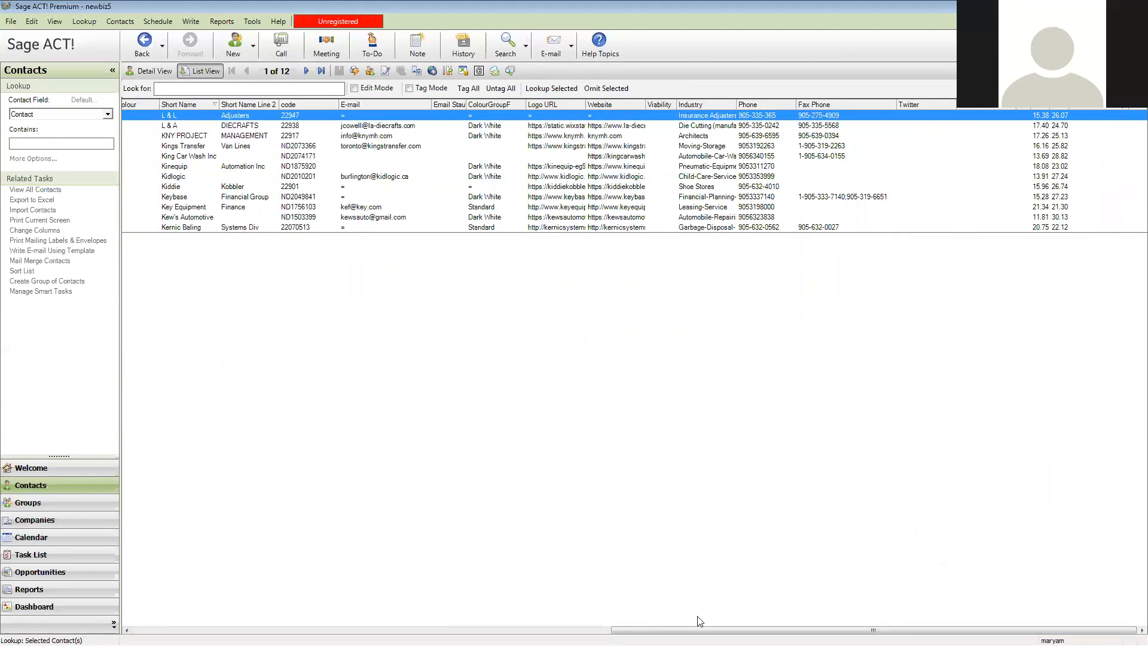
drag(701, 629, 180, 546)
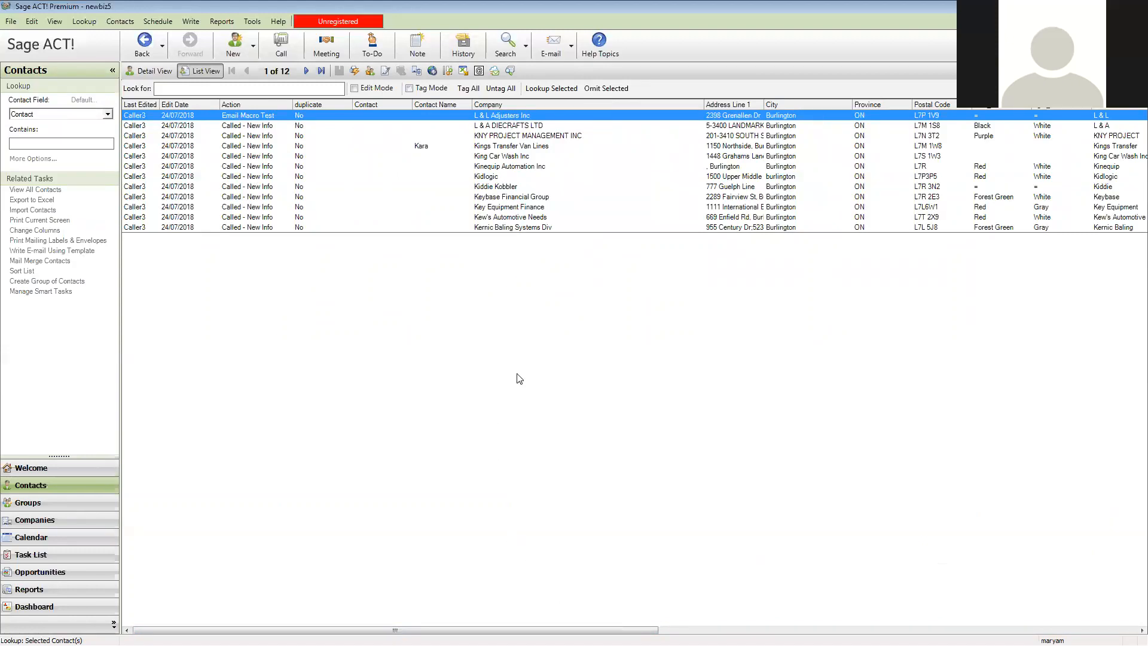
Sort the contacts by Company and review the detail records of Kernic Baling Systems Div, L & L Adjusters Inc and L & A DIECRAFTS LTD
click(625, 104)
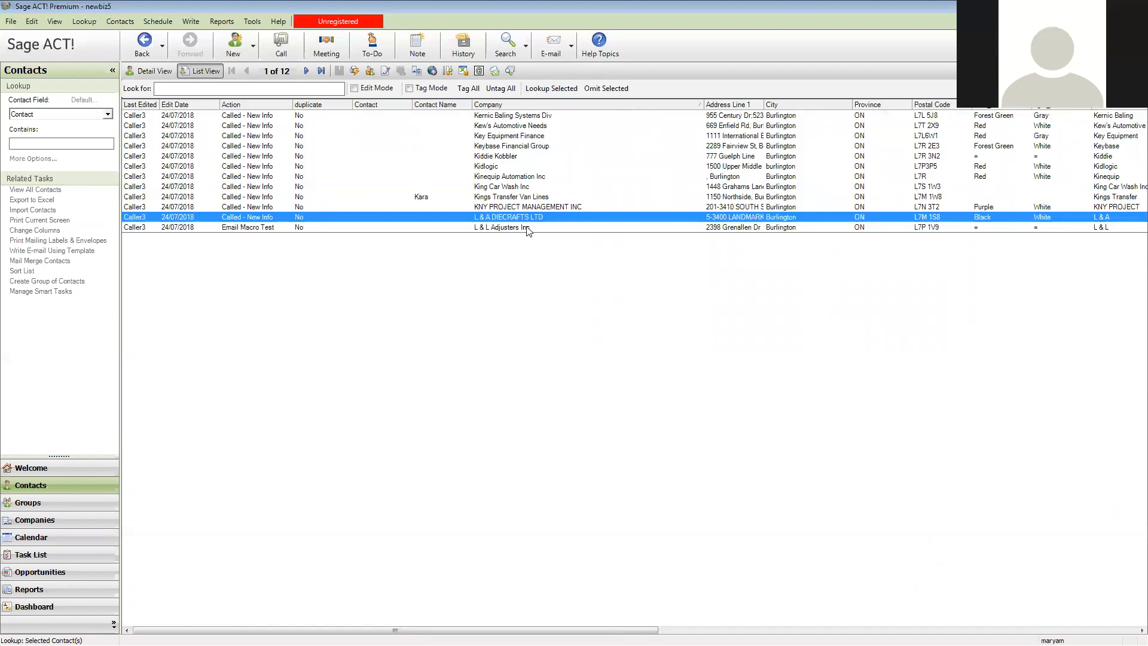
double_click(492, 215)
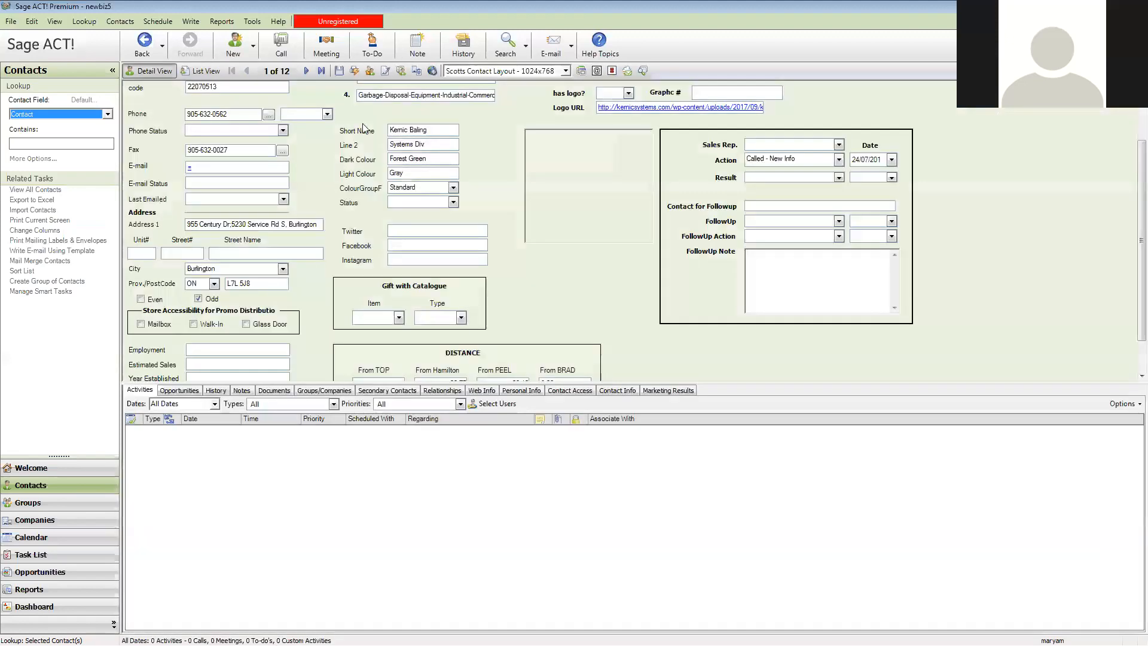
click(320, 71)
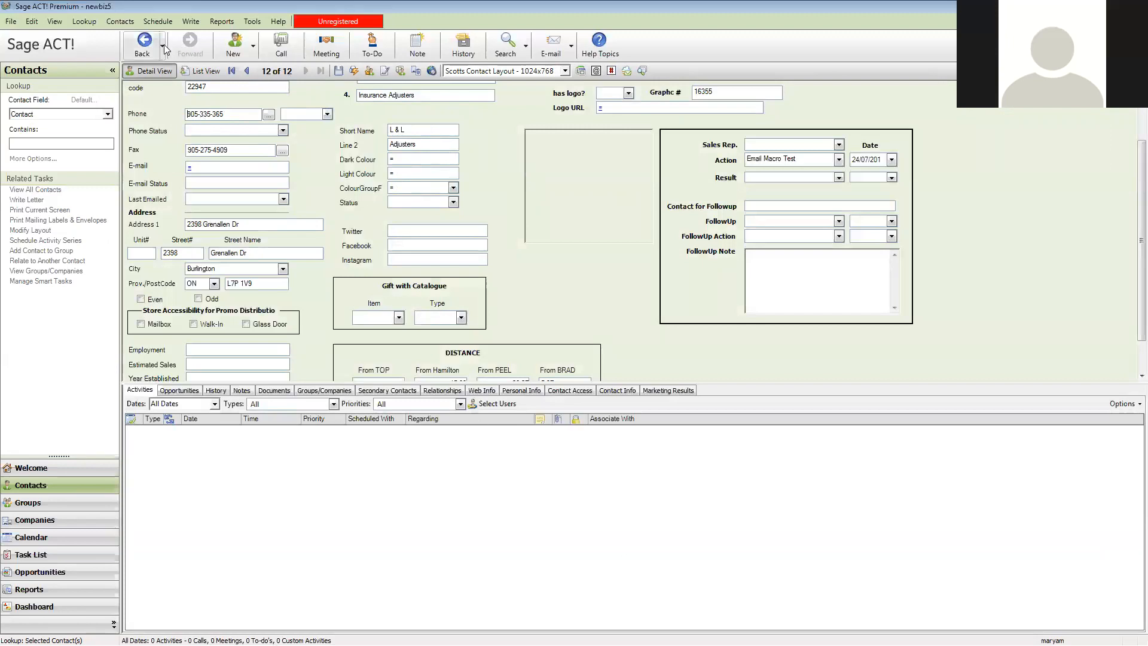
click(144, 42)
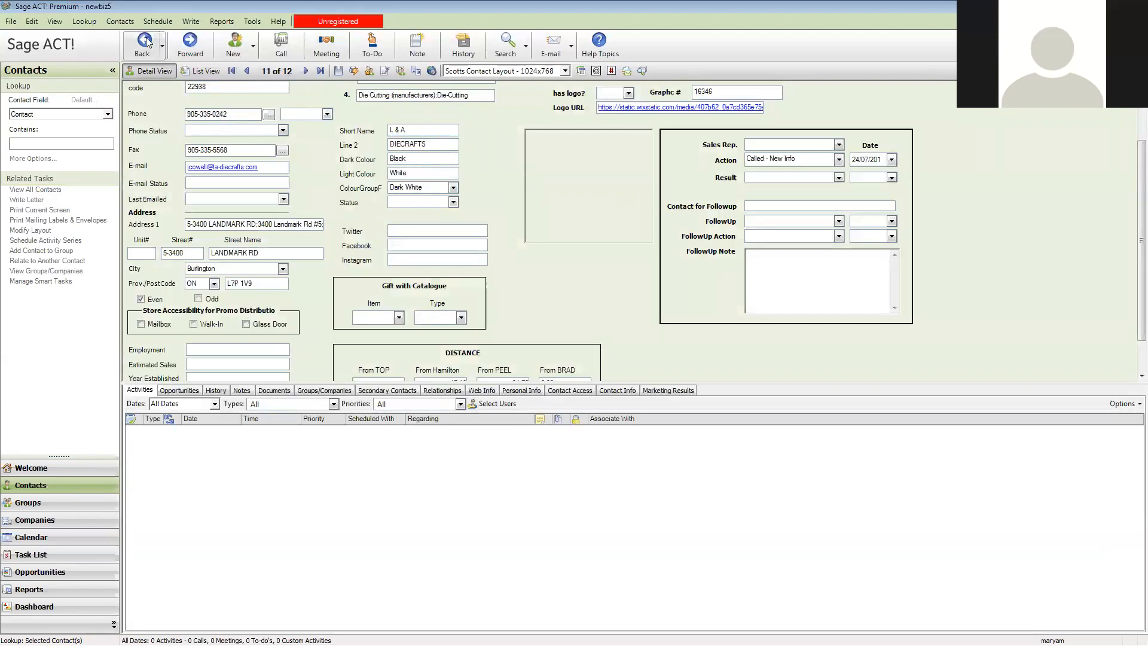